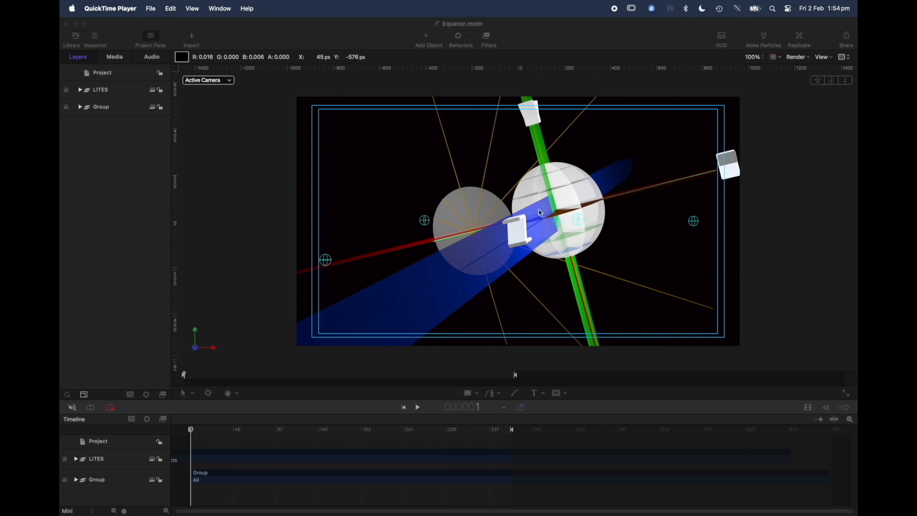
- Switch to Motion and play the Equator project's animation
left_click(239, 240)
key("space")
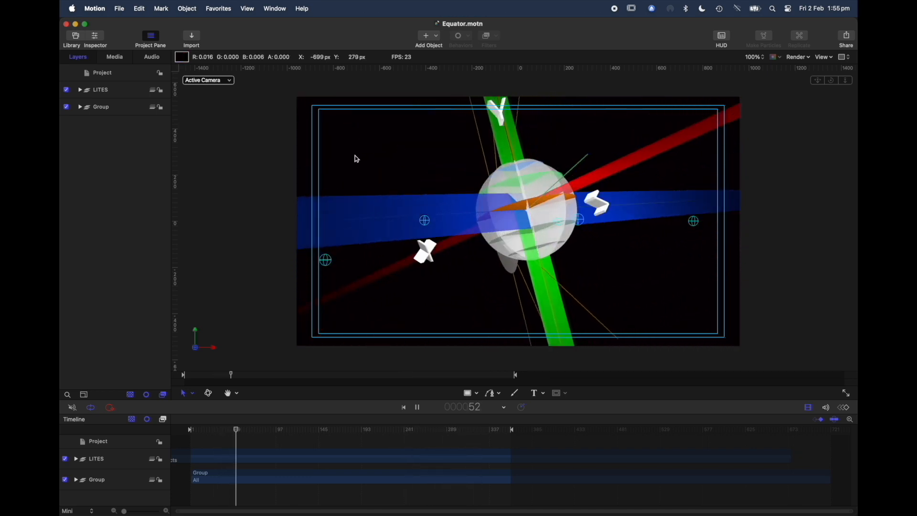
left_click(248, 9)
mouse_move(260, 269)
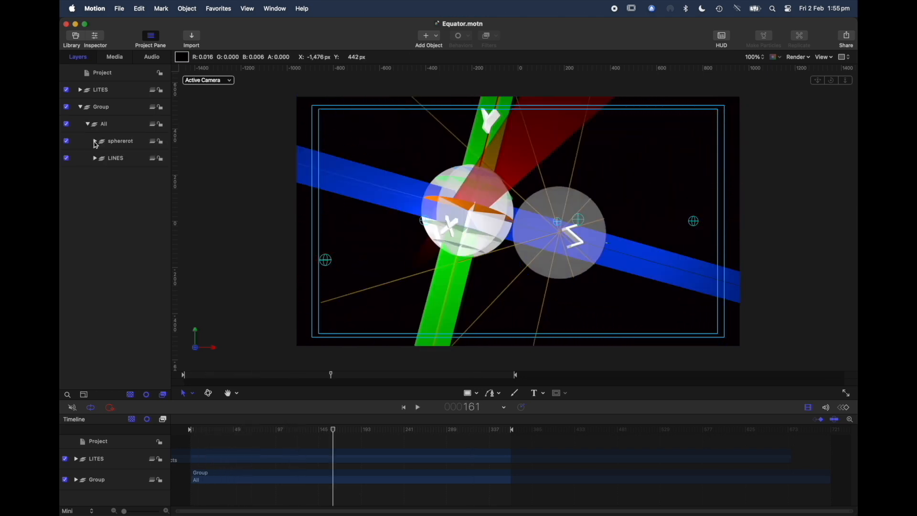
- Examine the layers inside the sphererot and Sphere groups with the Inspector shown, and close the Equator project
left_click(95, 141)
left_click(102, 193)
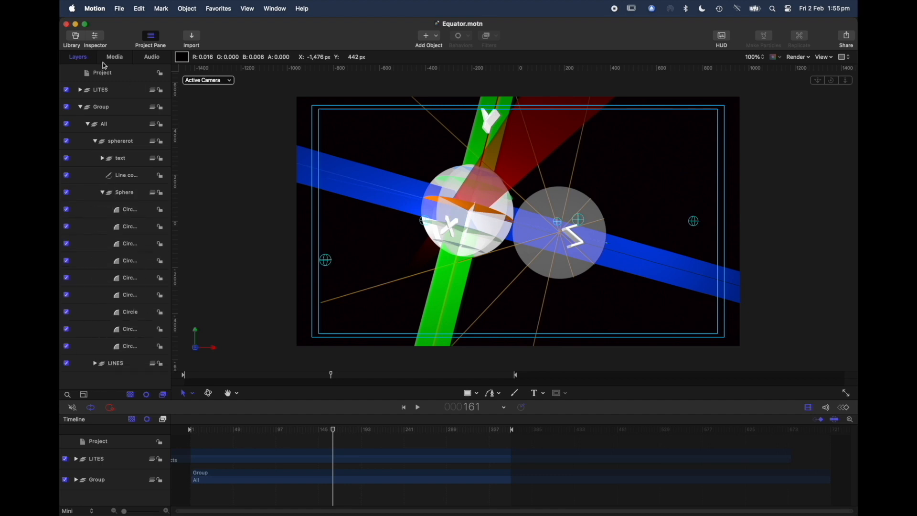
left_click(96, 38)
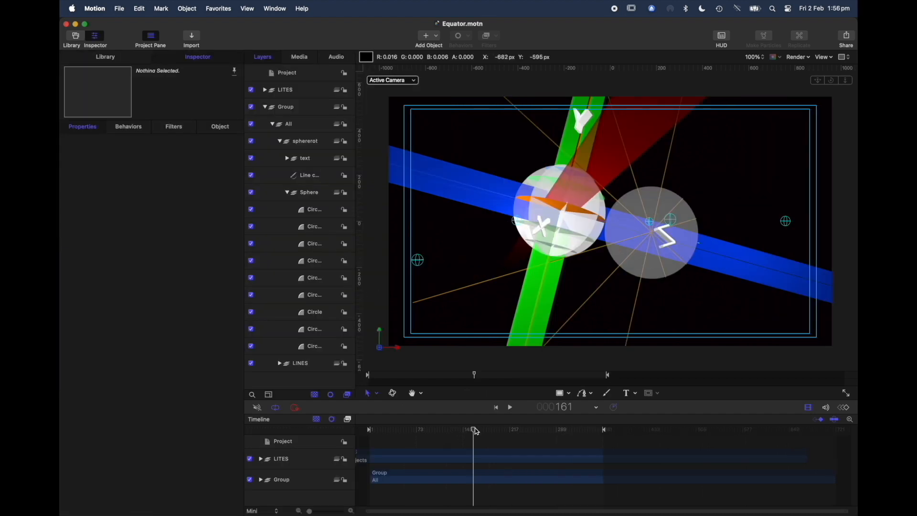
left_click_drag(476, 431, 480, 430)
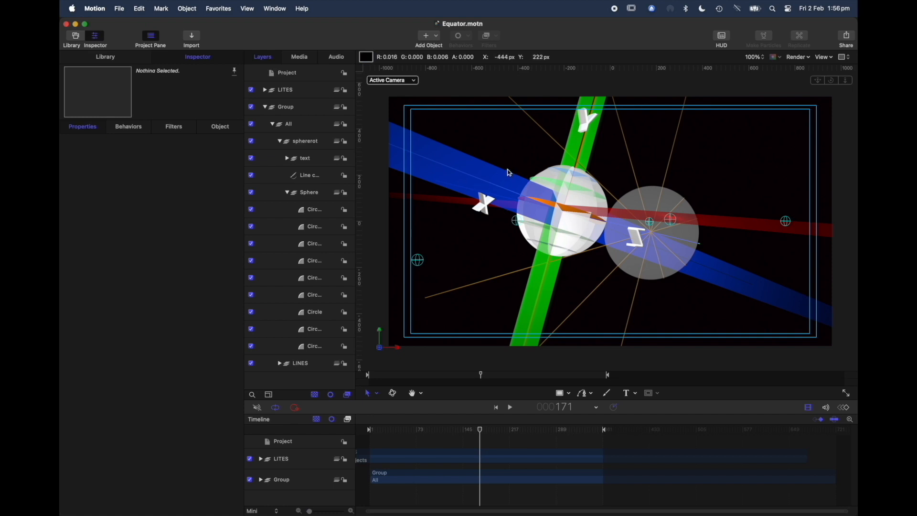
left_click(66, 24)
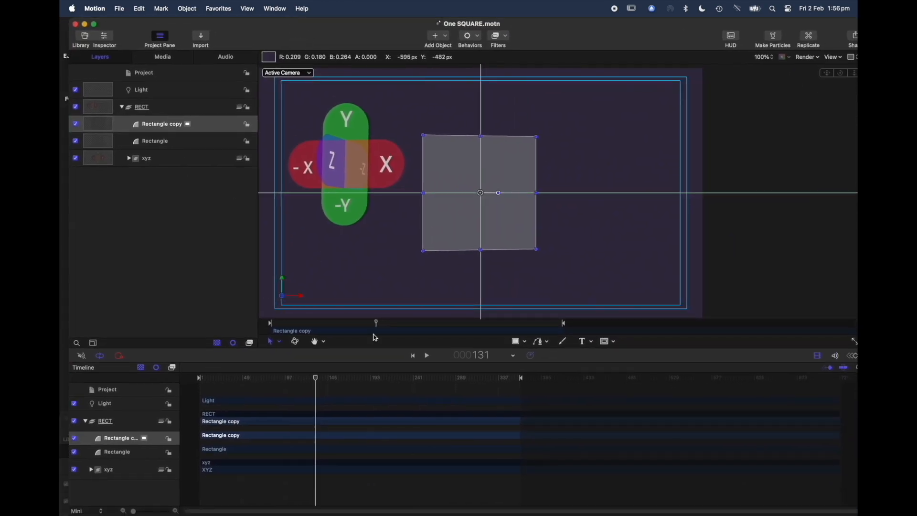
- Play the project and draw a white square about 233 px wide in the RECT group, beside the grey square
key("space")
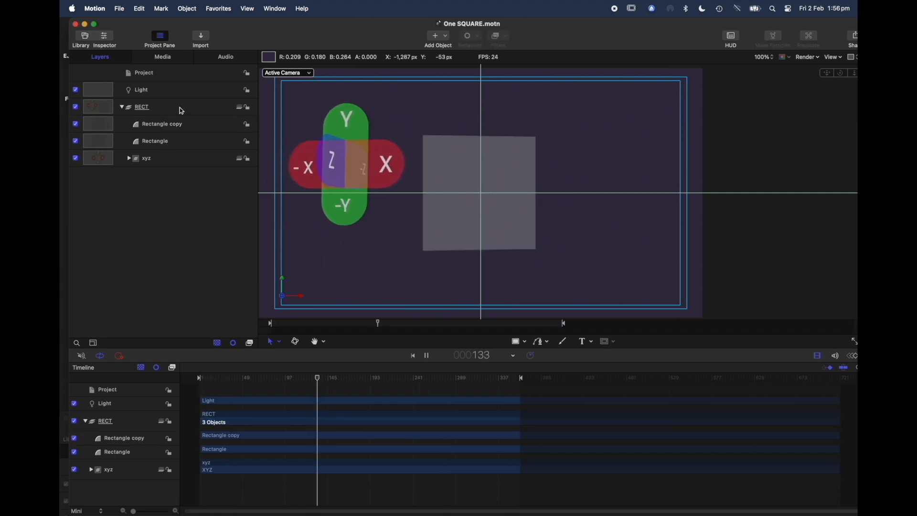
left_click(180, 109)
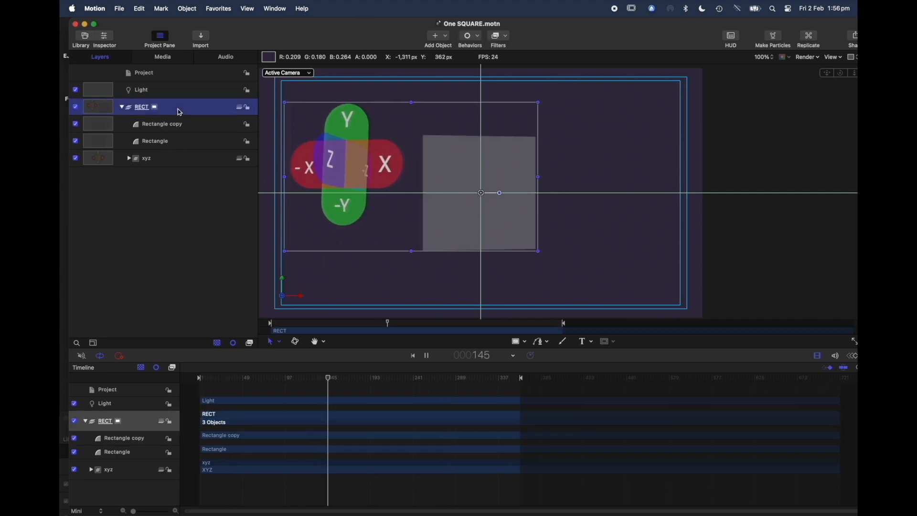
left_click(527, 344)
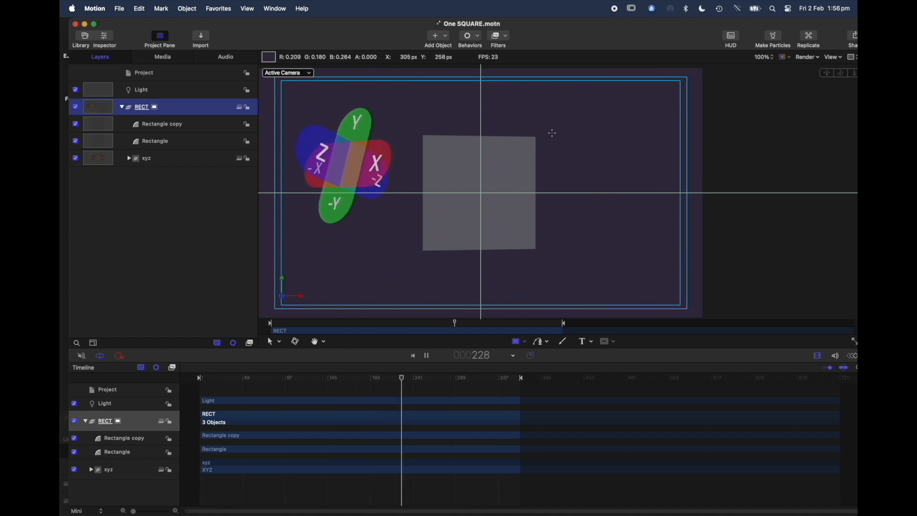
left_click(563, 125)
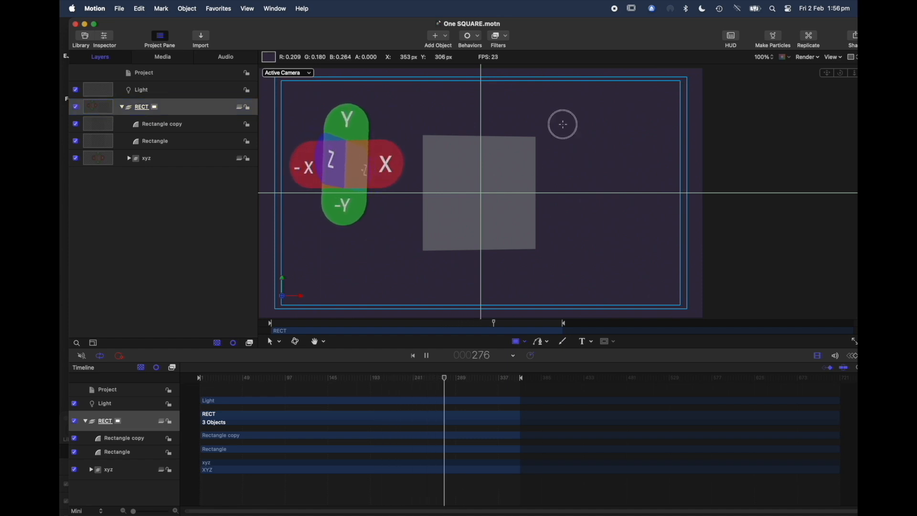
left_click_drag(563, 125, 617, 191)
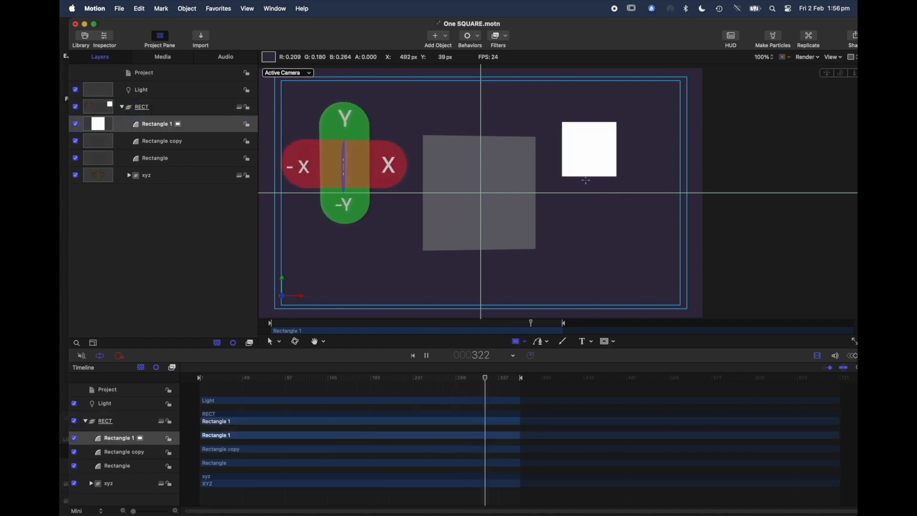
- Set the white square's geometry size to 500
left_click(161, 108)
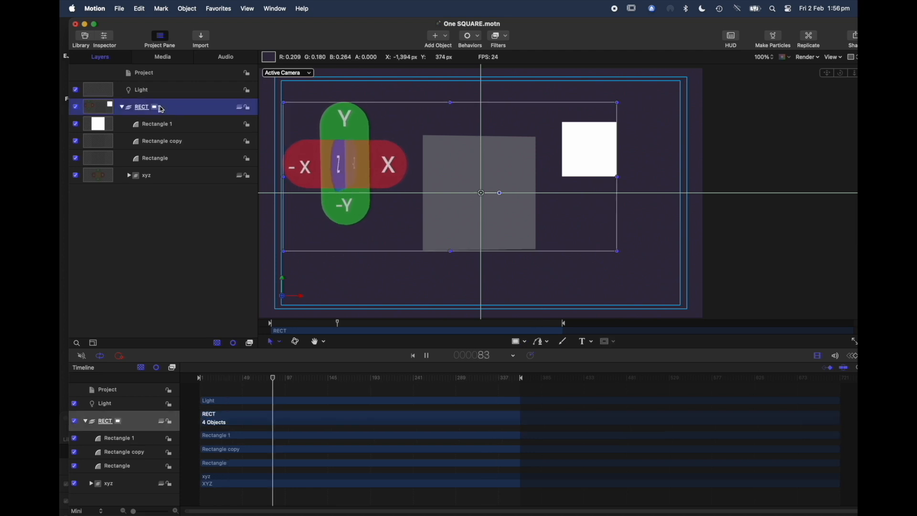
left_click(193, 125)
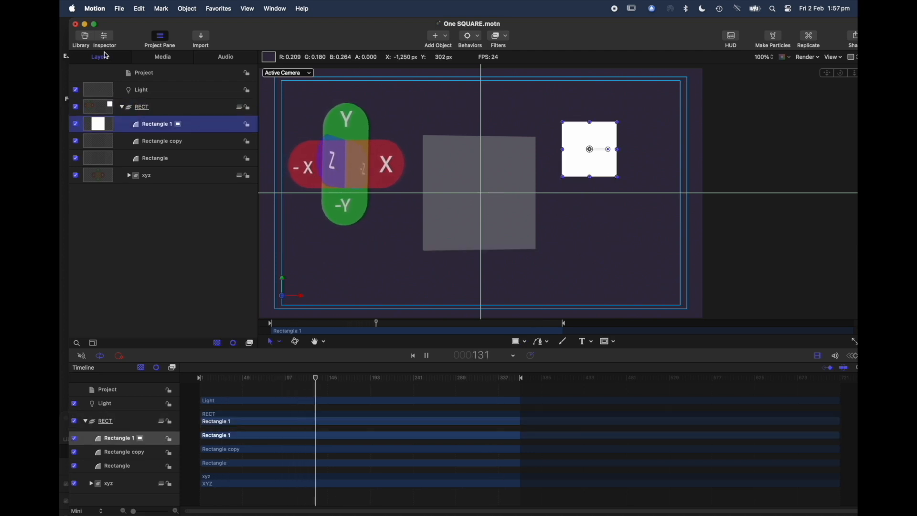
left_click(105, 36)
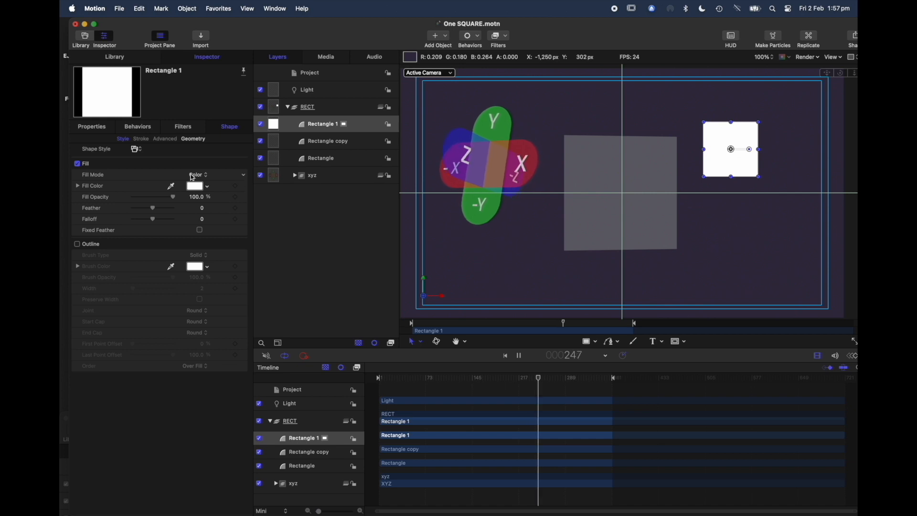
left_click(193, 138)
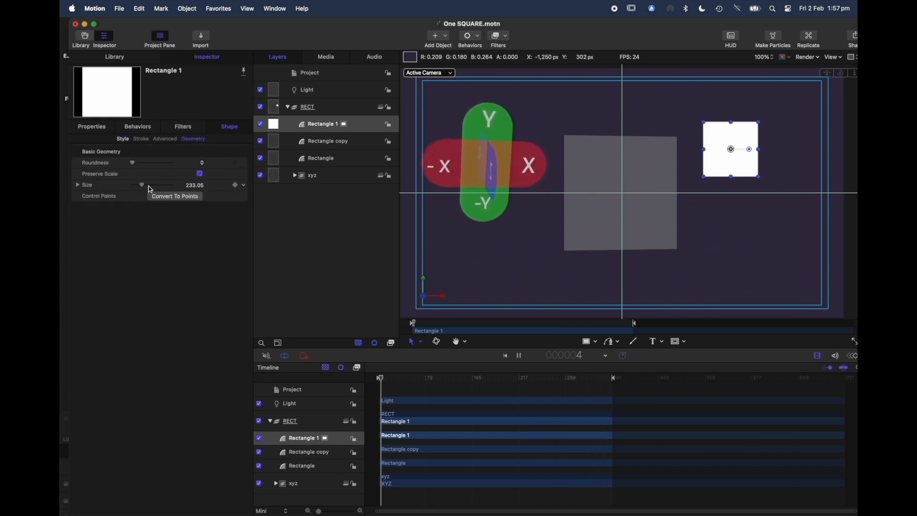
left_click_drag(150, 189, 149, 185)
left_click(198, 185)
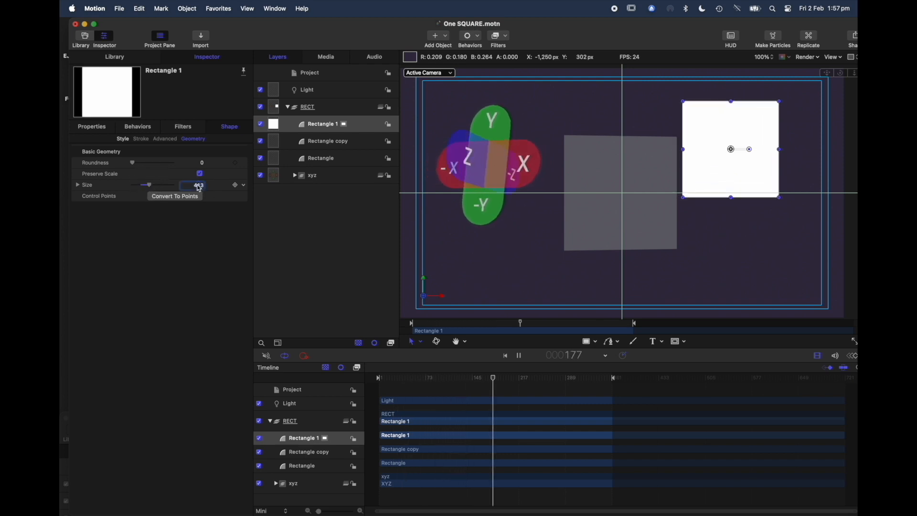
type("500")
key("Return")
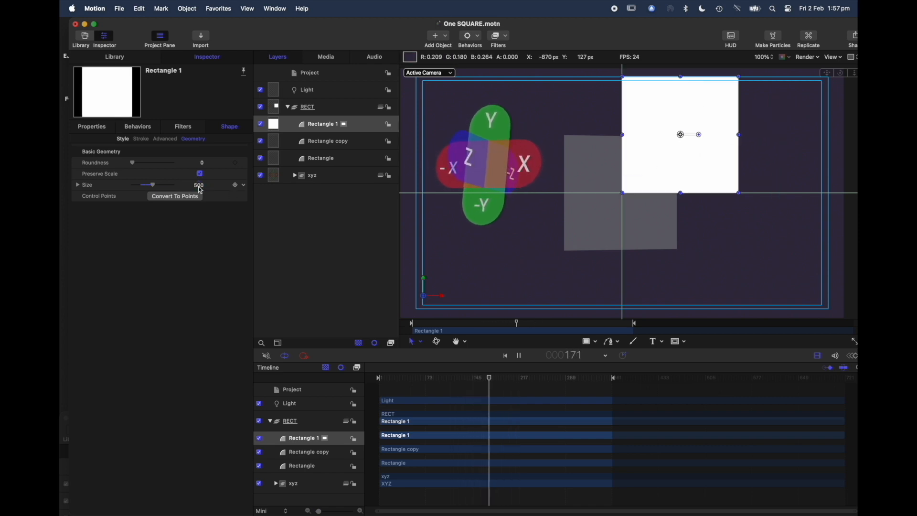
- Convert the white square to editable control points and stop playback
left_click(175, 197)
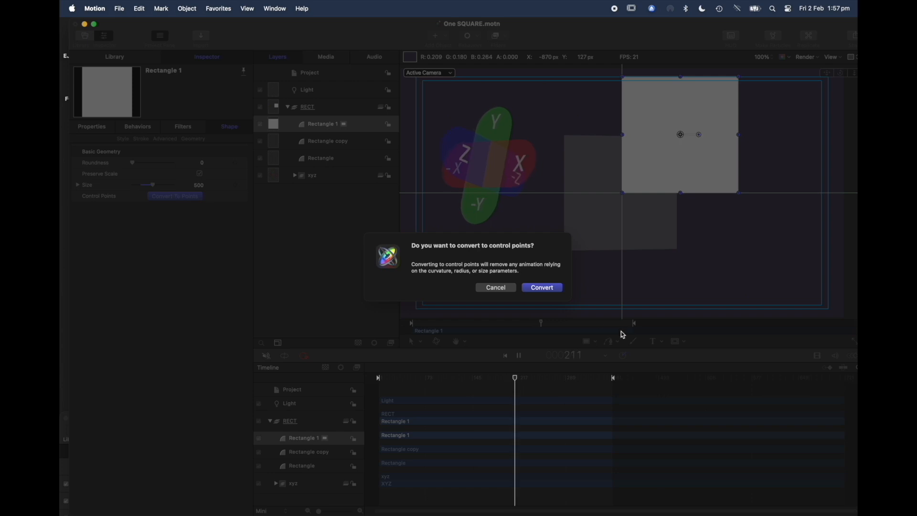
left_click(543, 287)
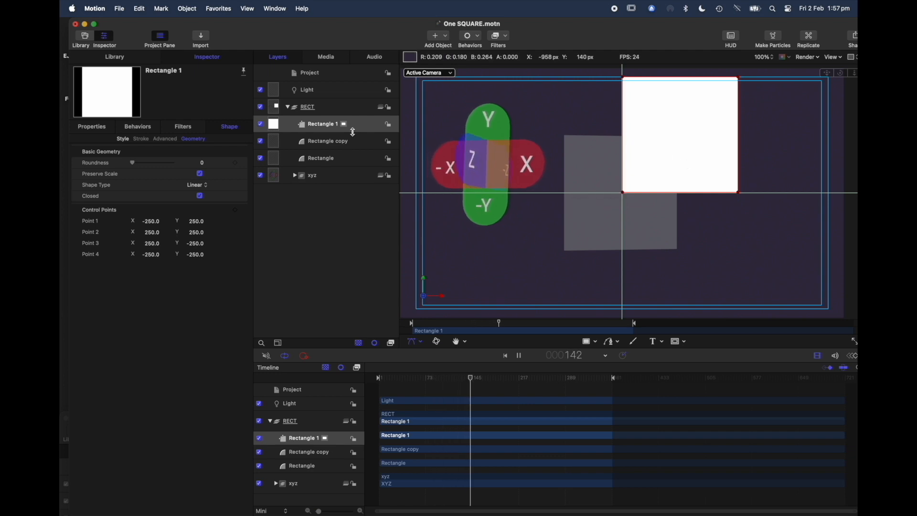
left_click(294, 127)
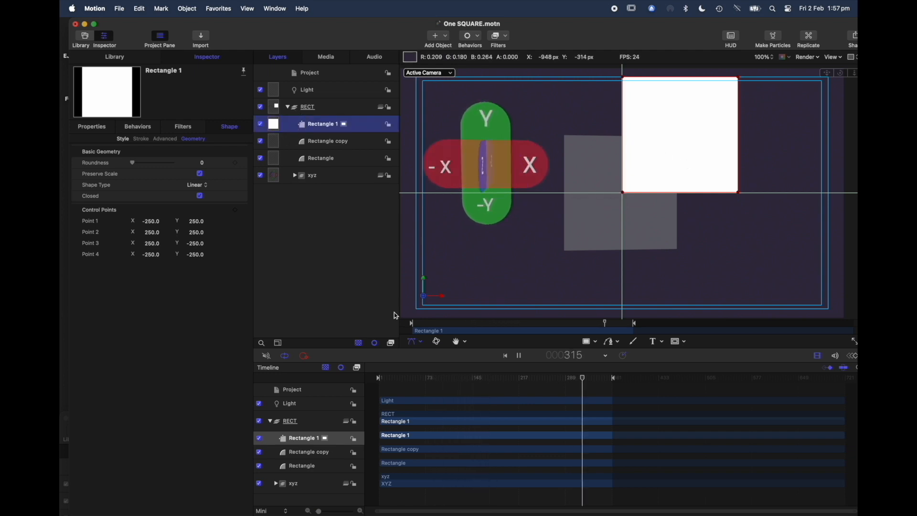
key("space")
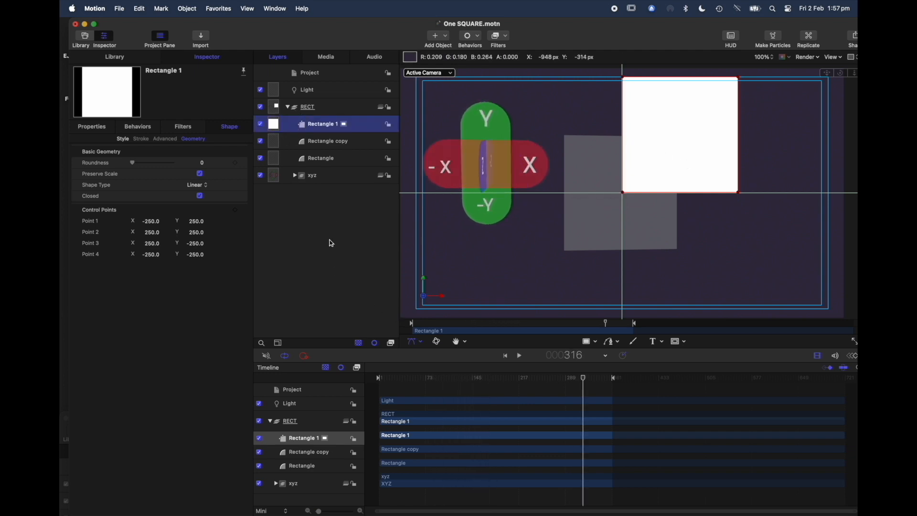
- Move the white square over the grey one and experiment with Point 1's X coordinate, setting it back to -250
left_click_drag(688, 139, 646, 227)
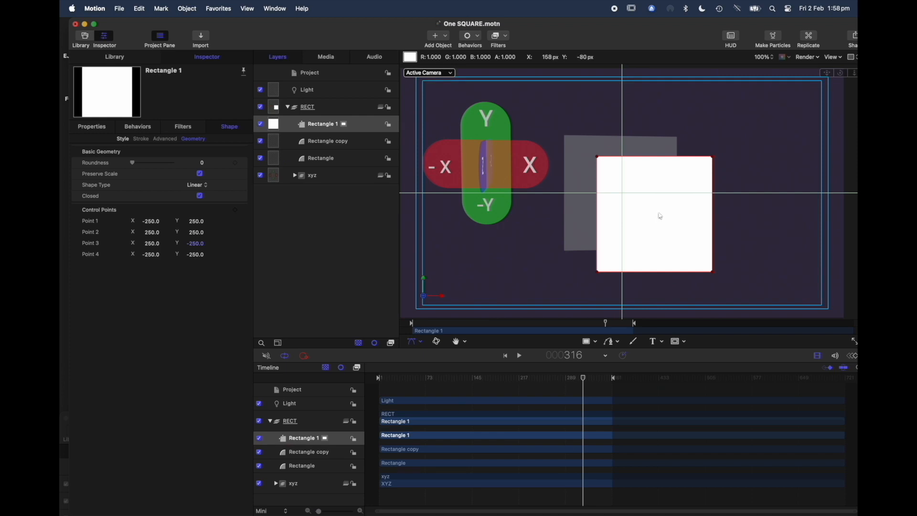
left_click_drag(152, 221, 151, 221)
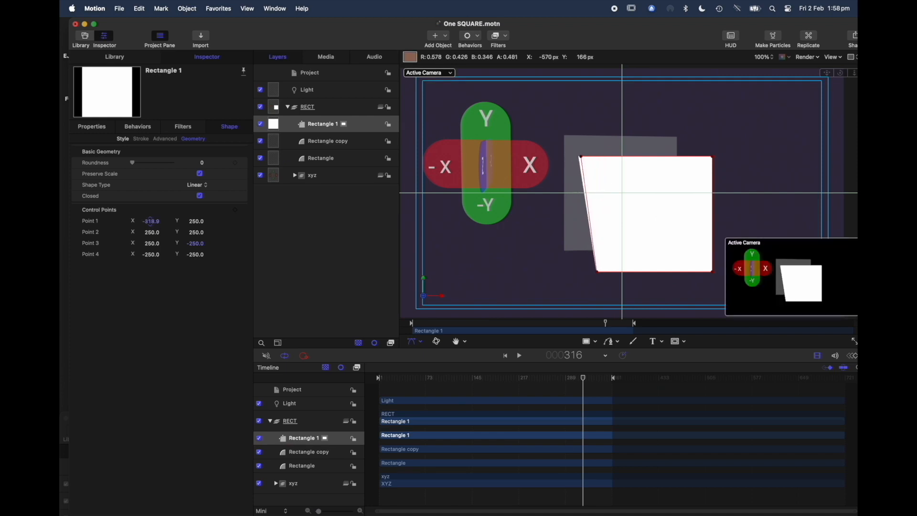
left_click(151, 221)
type("-250")
key("Return")
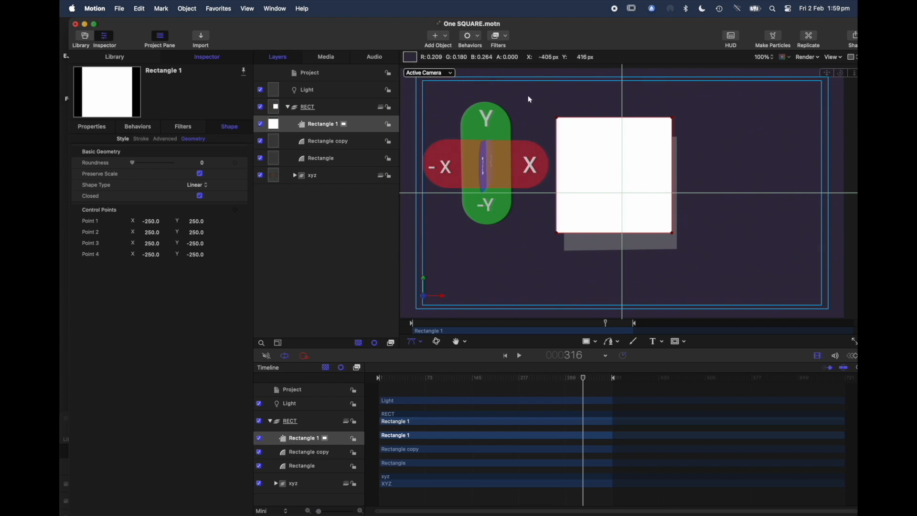
- Check the RECT group's type options, keeping 3D, and move the playhead to frame 232
left_click(351, 110)
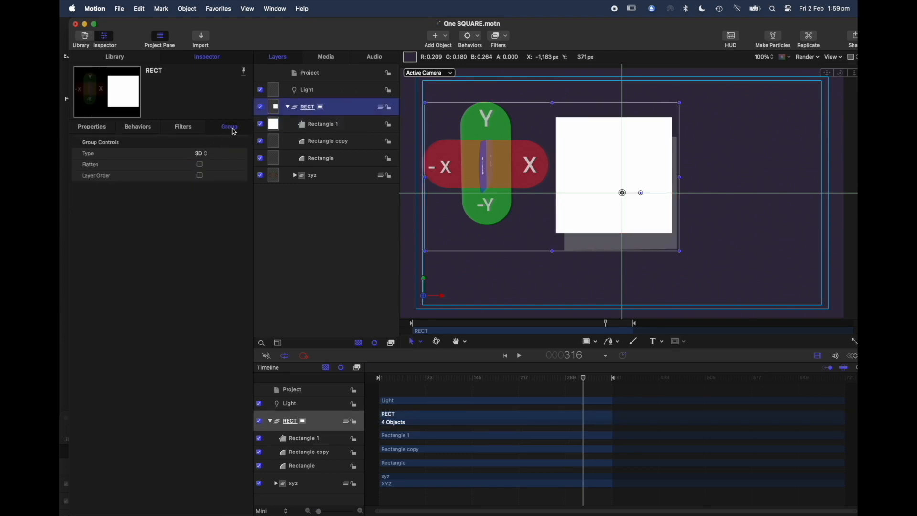
left_click(208, 157)
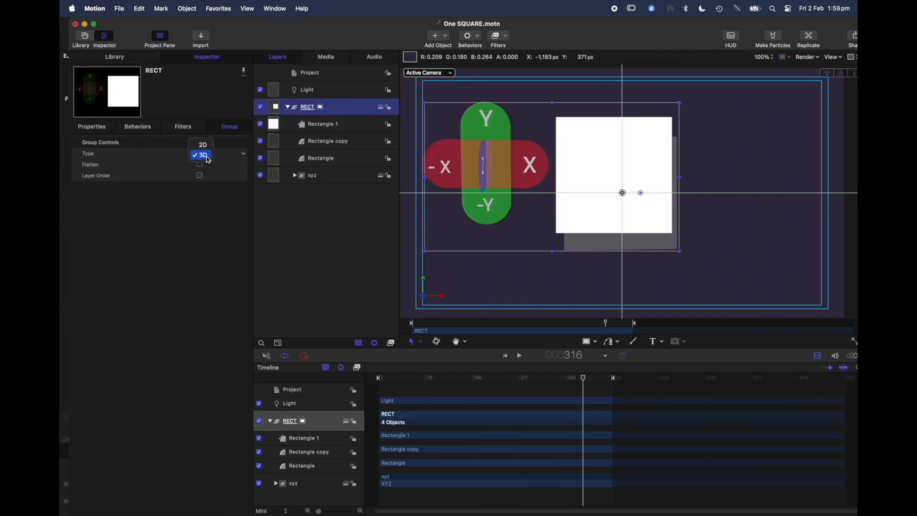
left_click(208, 157)
left_click_drag(583, 378, 529, 378)
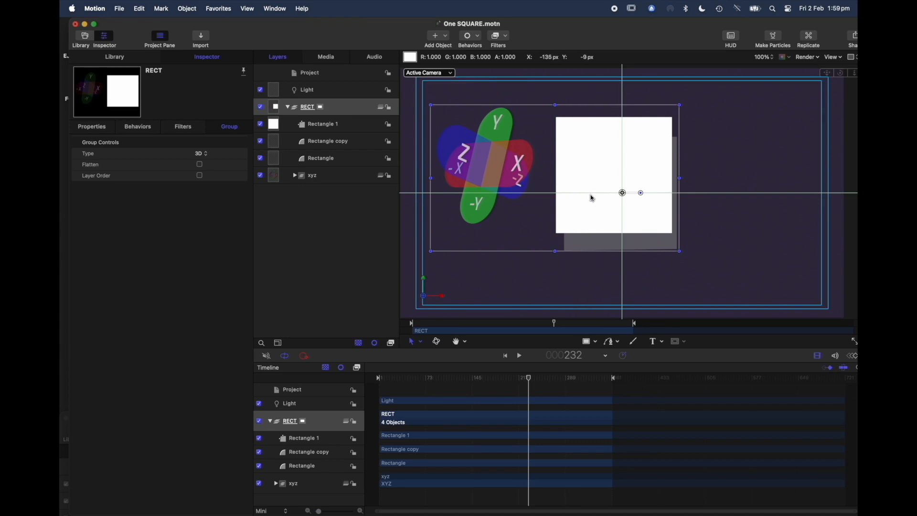
- Delete the white square (Rectangle 1) from the RECT group
left_click(345, 126)
key("Delete")
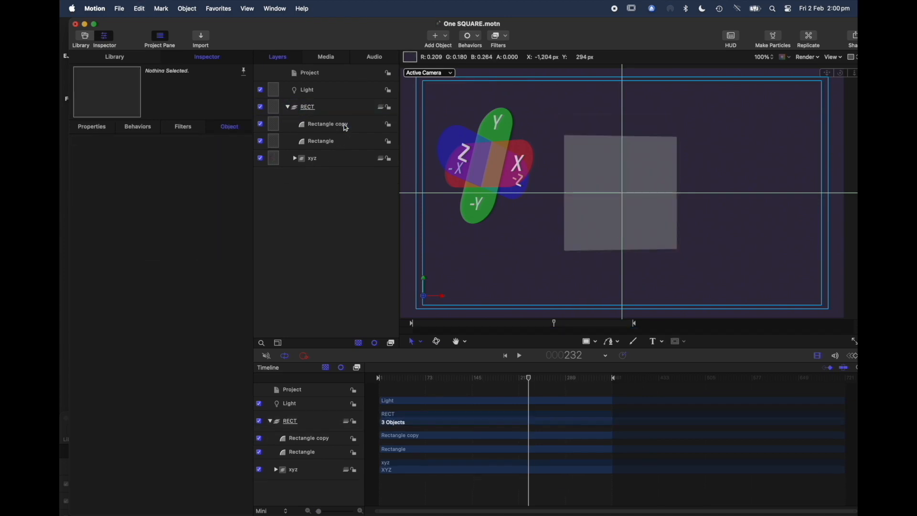
- Activate the Anchor Point tool and select the original Rectangle layer in the RECT group
left_click(603, 172)
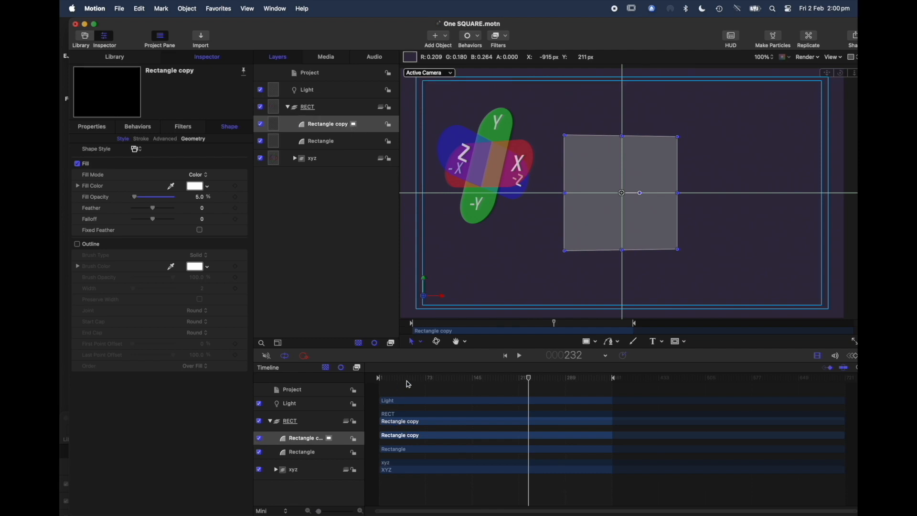
left_click(420, 342)
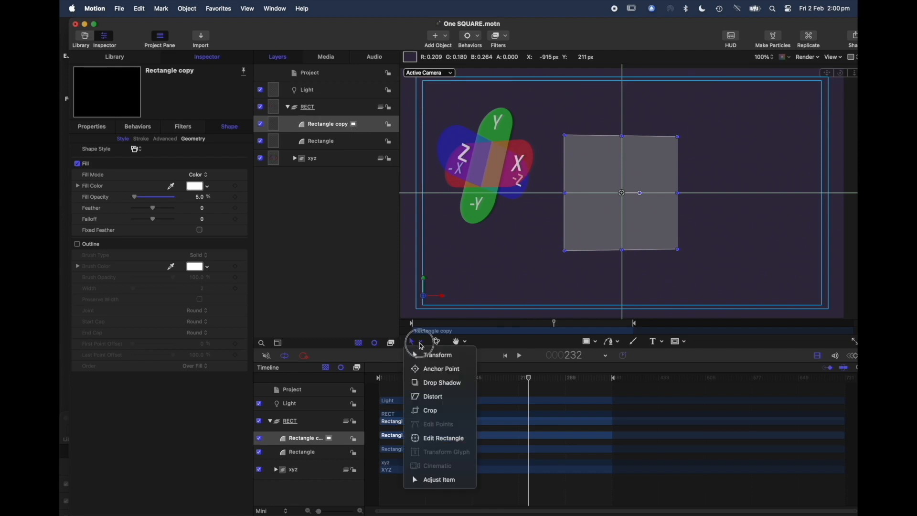
left_click(436, 369)
left_click(345, 145)
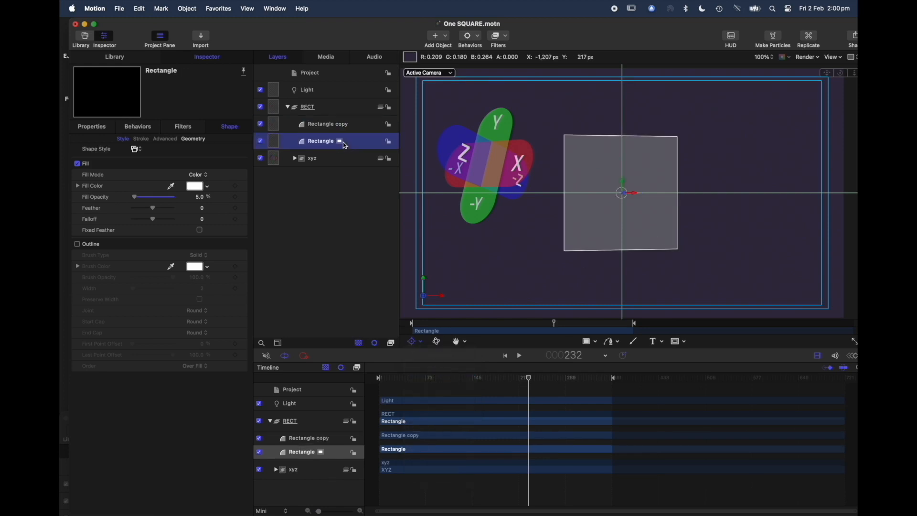
- Try to set the Y rotation of the Rectangle layer to 0°
left_click(93, 127)
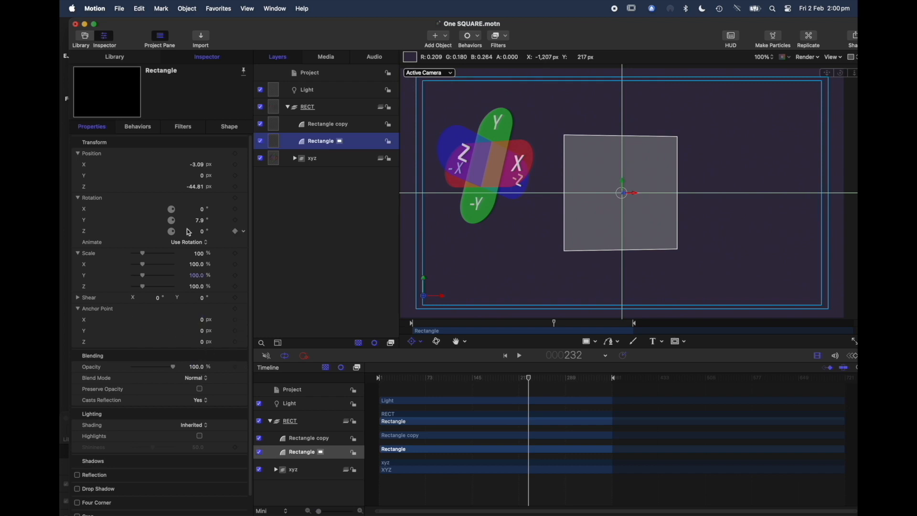
left_click(202, 224)
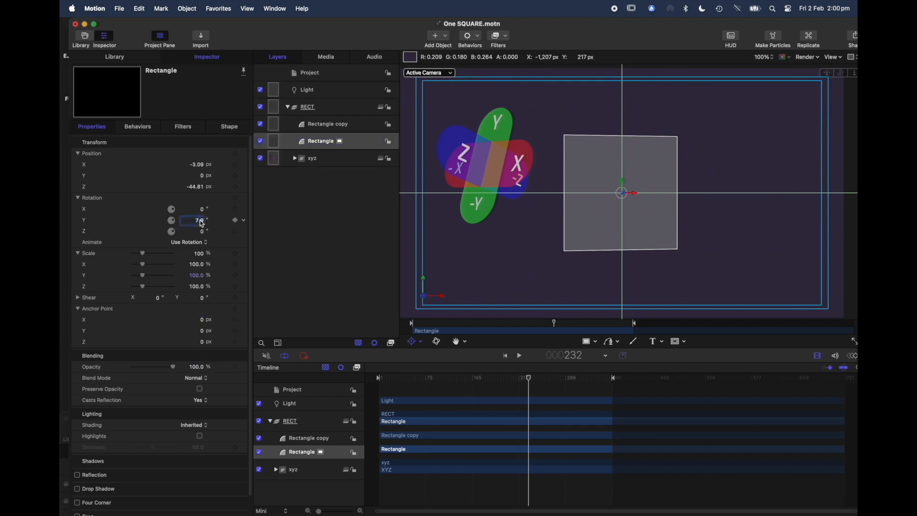
type("0")
key("Up")
key("o")
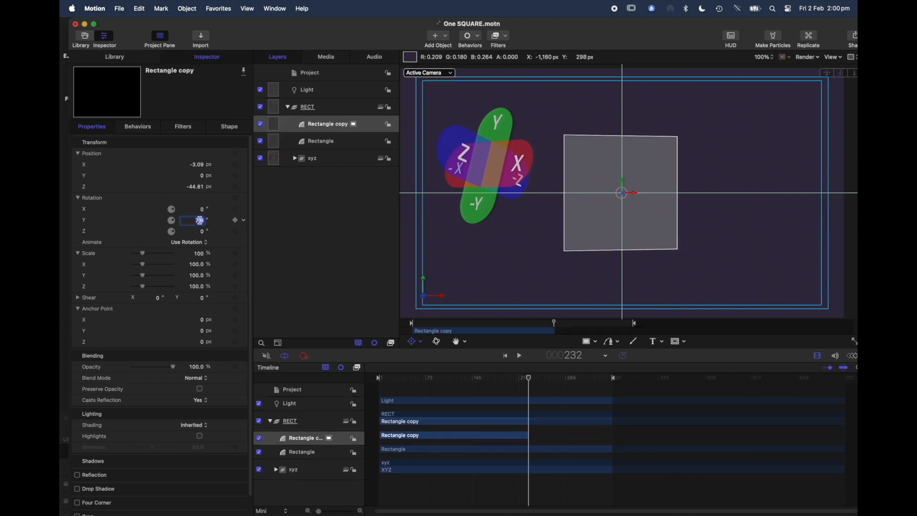
- Reset the Rectangle copy layer's position to 0 px on all axes
left_click(246, 155)
left_click(258, 156)
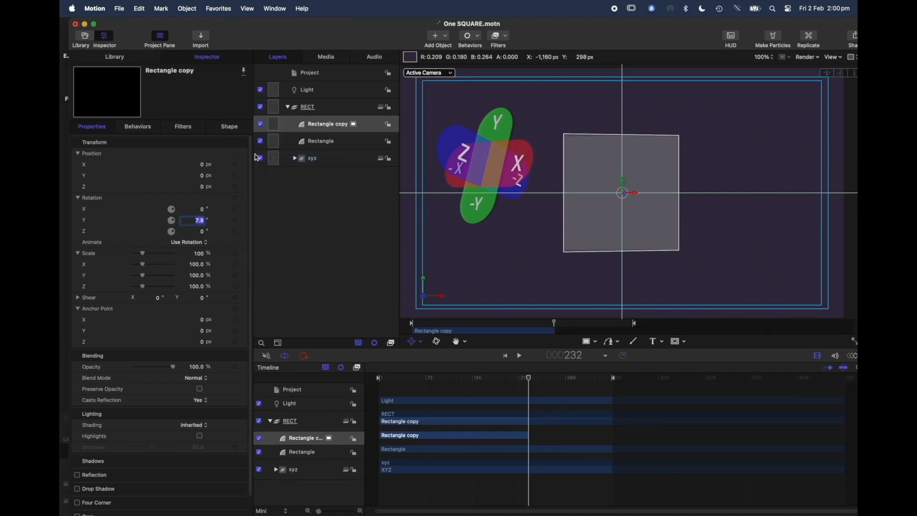
left_click(354, 144)
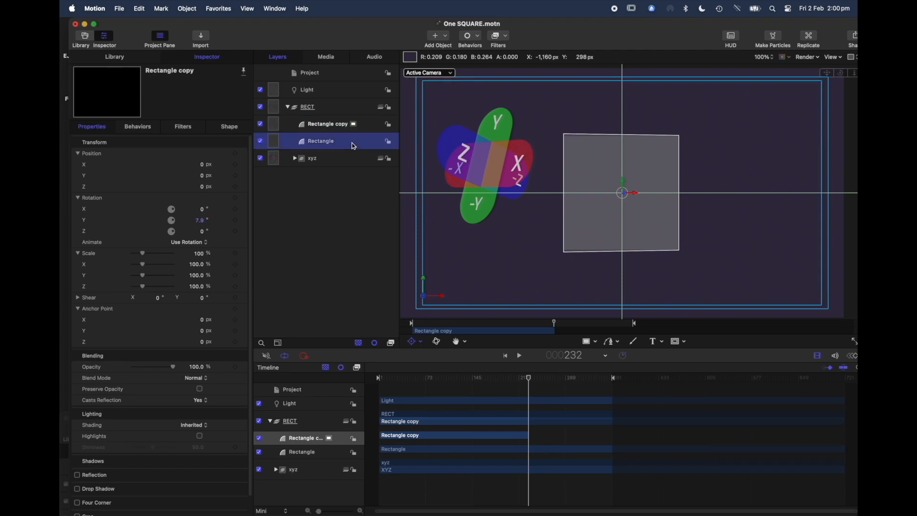
left_click(245, 158)
left_click(260, 156)
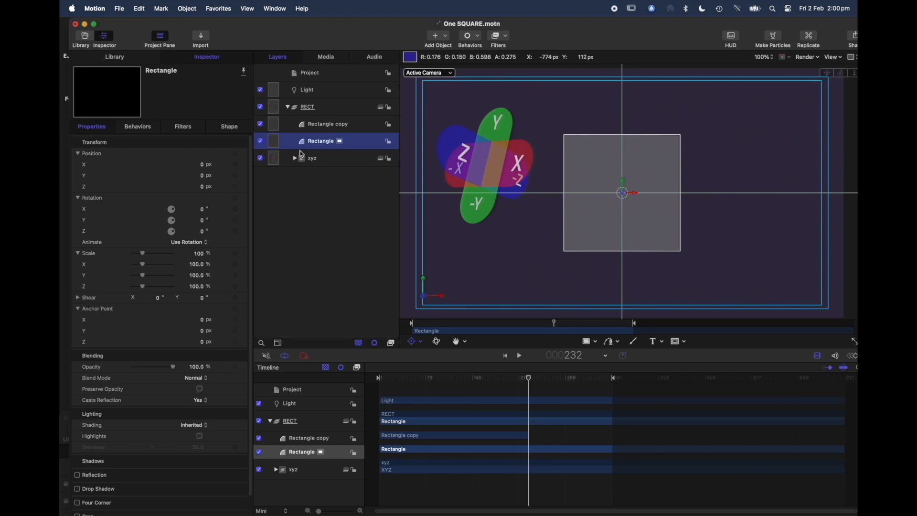
- Create a new group above the RECT group and name it XYZ
left_click(341, 108)
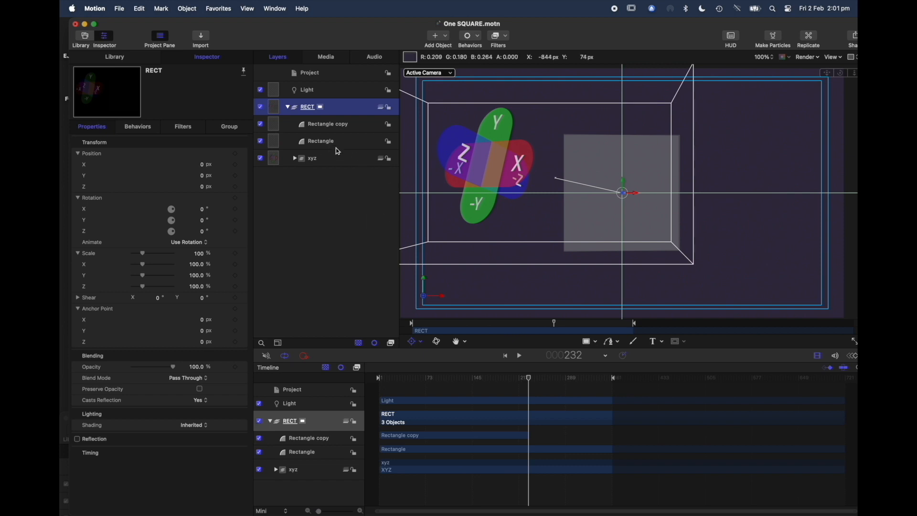
right_click(329, 201)
left_click(341, 206)
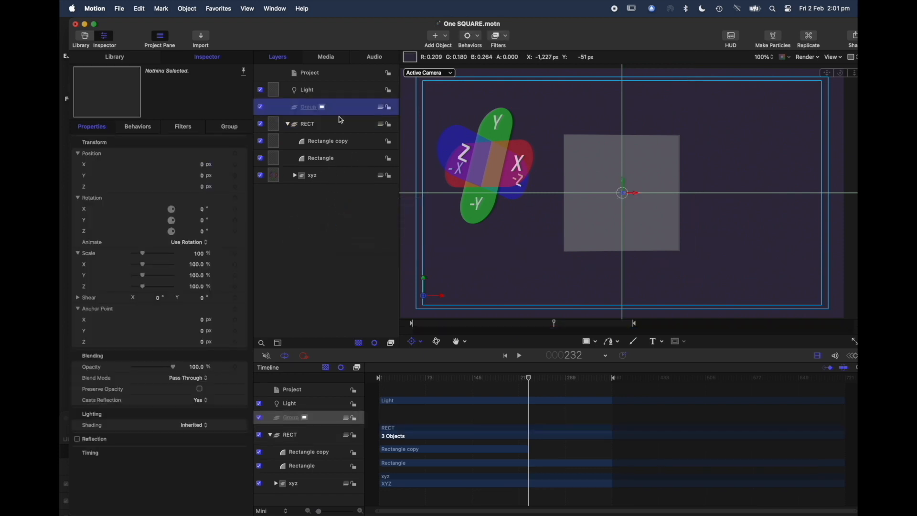
double_click(308, 107)
type("XYZ")
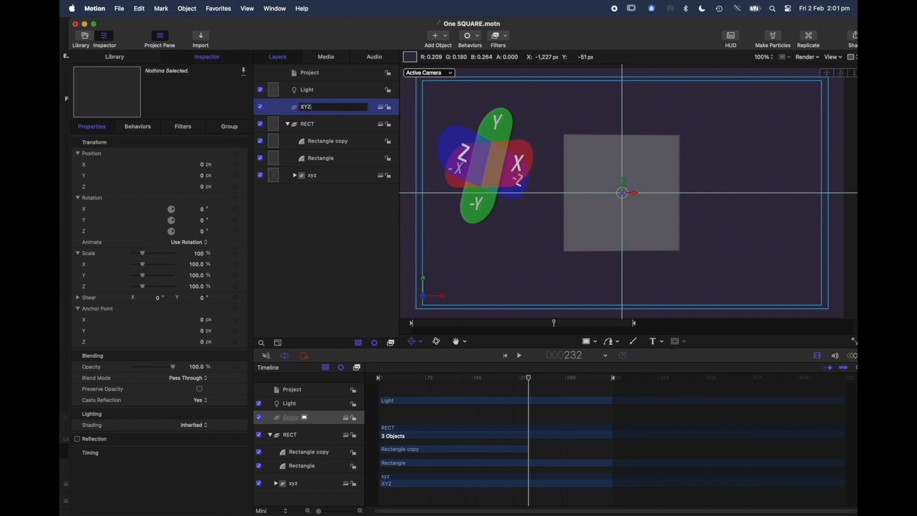
key("Return")
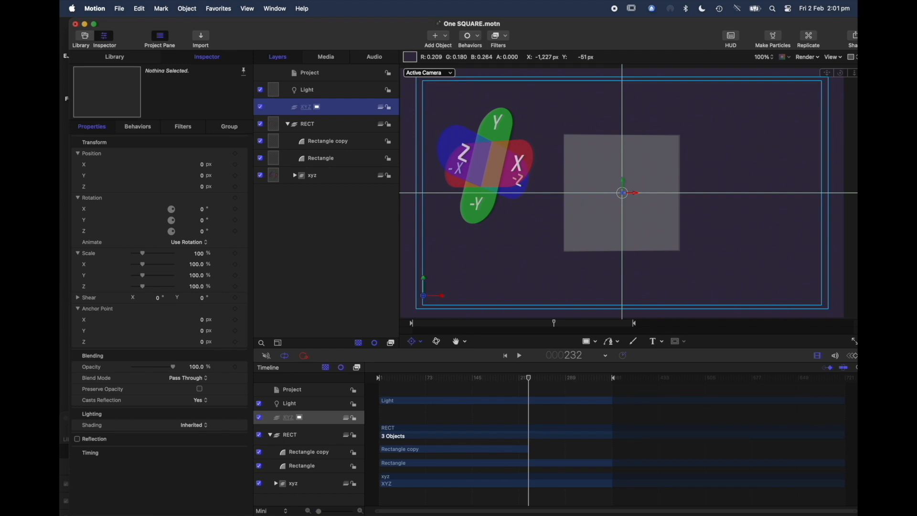
- Move the xyz group out of RECT into the new XYZ group and collapse XYZ
left_click(339, 177)
left_click_drag(341, 179, 352, 109)
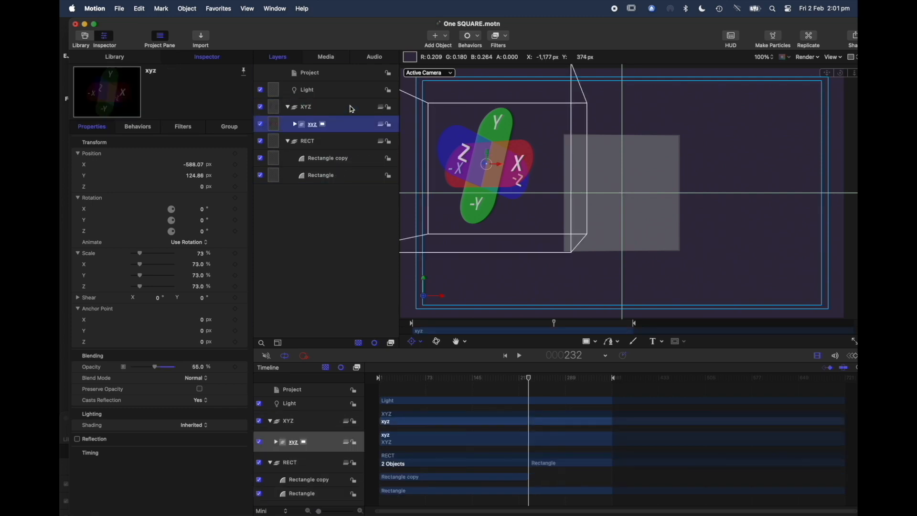
left_click(291, 108)
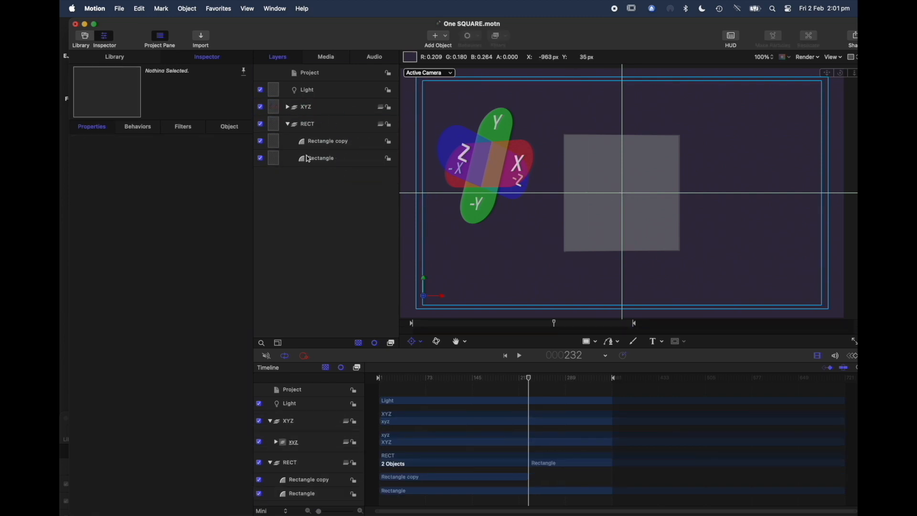
- Duplicate the Rectangle layer in the RECT group
left_click(314, 128)
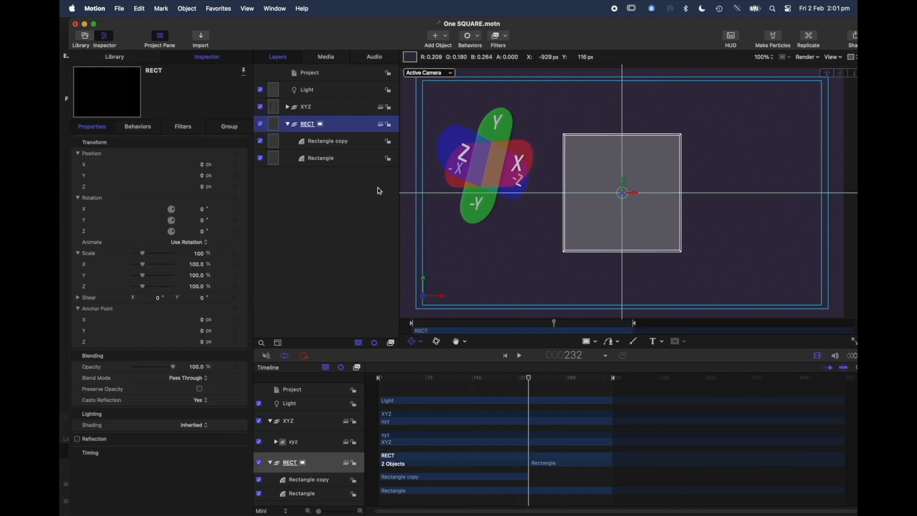
left_click(345, 162)
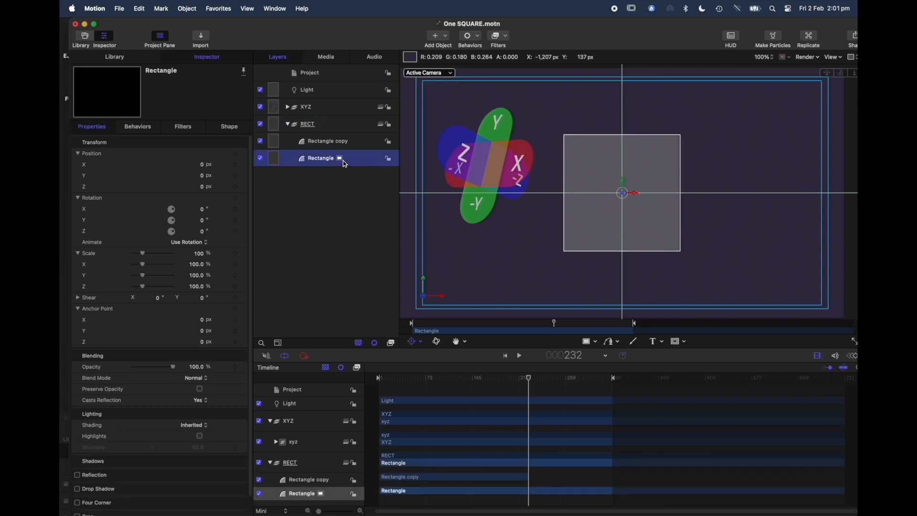
key("super+d")
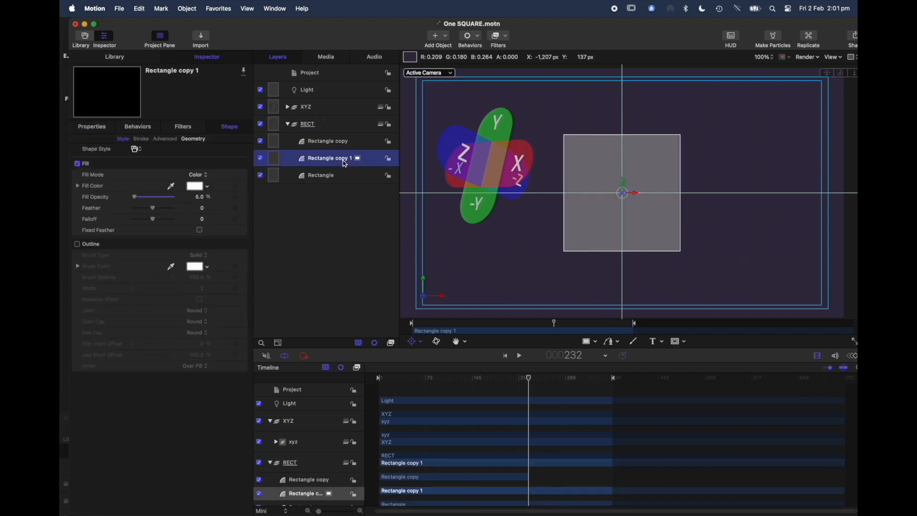
key("Up")
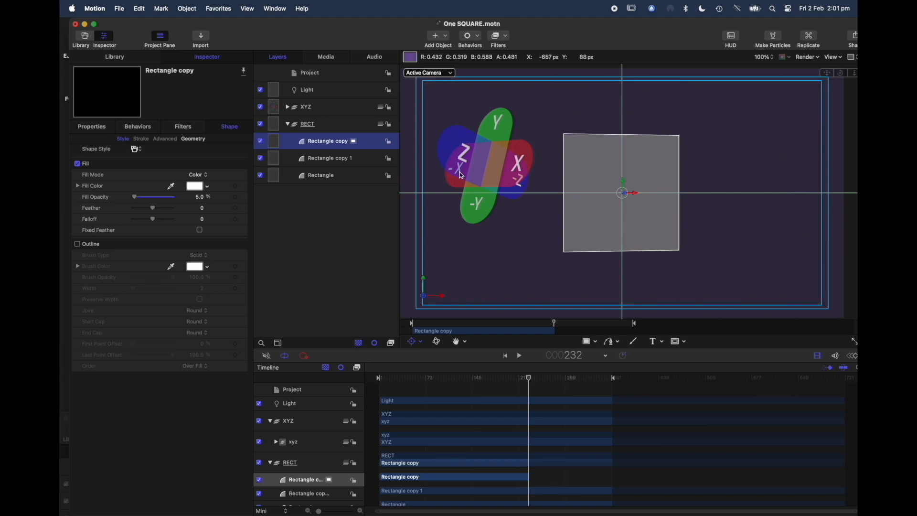
- Set the Y rotation of Rectangle copy 1 to 90° and the X rotation of the RECT group to 33°
left_click(327, 159)
left_click(94, 128)
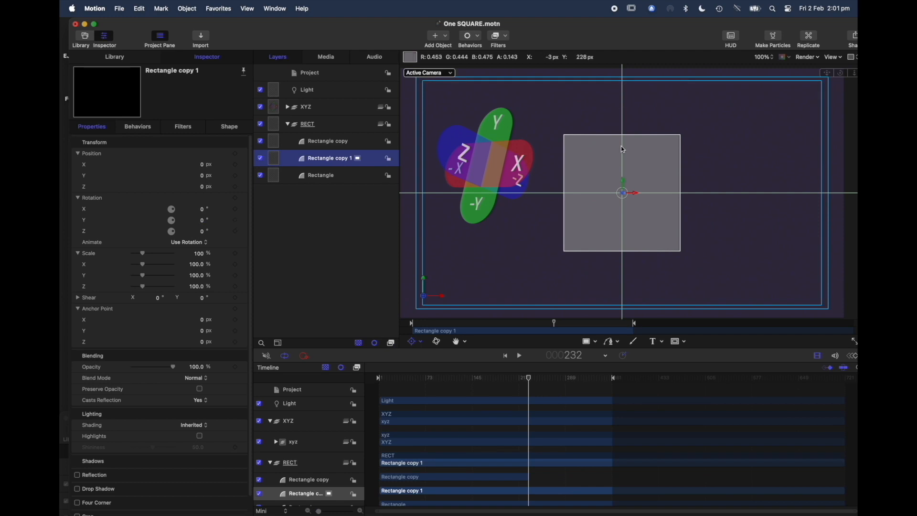
left_click(204, 222)
type("90")
key("Return")
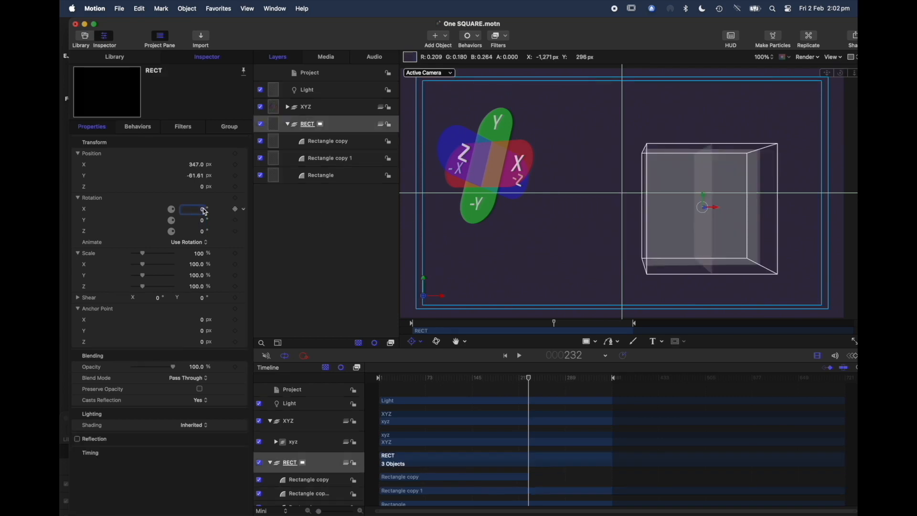
left_click_drag(202, 209, 217, 209)
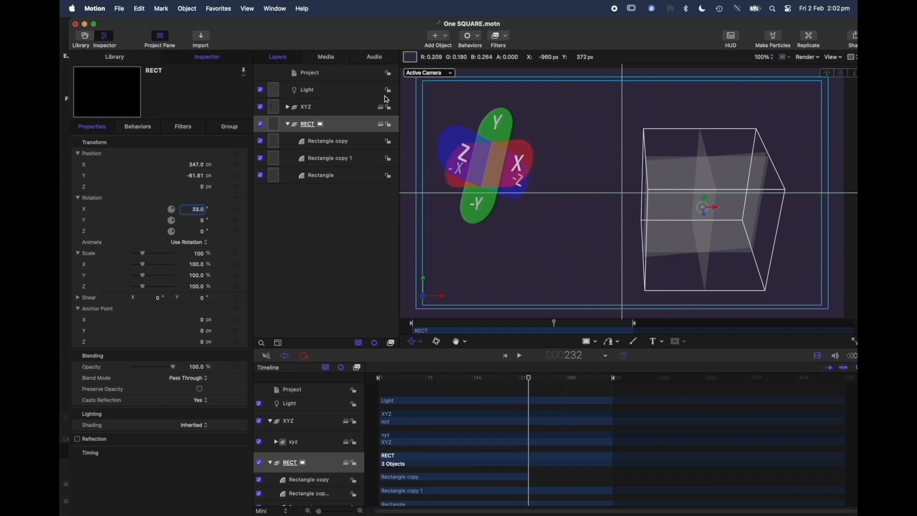
- Set the Y rotation of the Rectangle copy layer to 0°
left_click(346, 145)
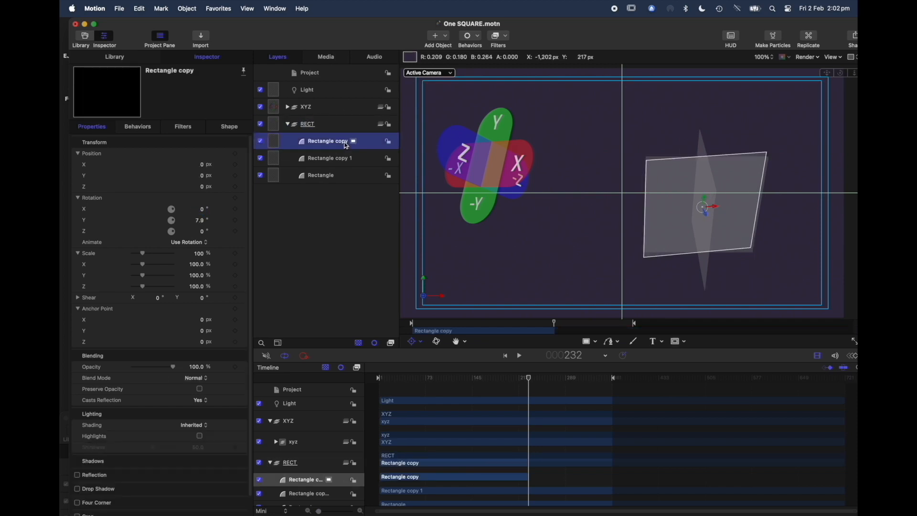
double_click(201, 225)
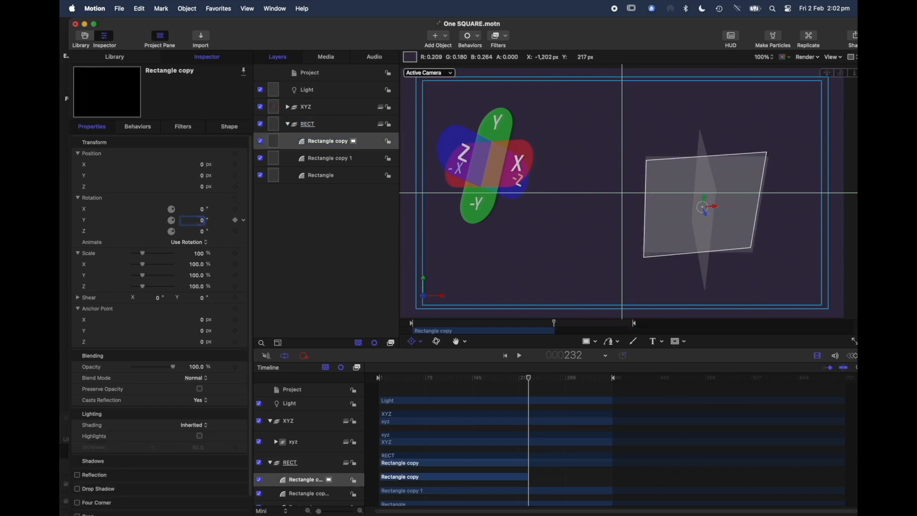
type("0")
key("Return")
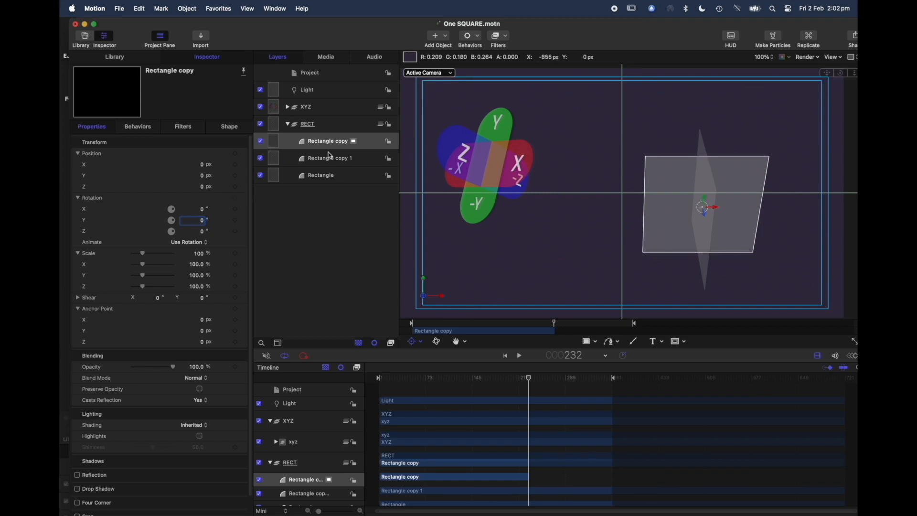
- Select the rectangle layers in the RECT group in turn to compare their rotation settings
left_click(342, 161)
left_click(343, 163)
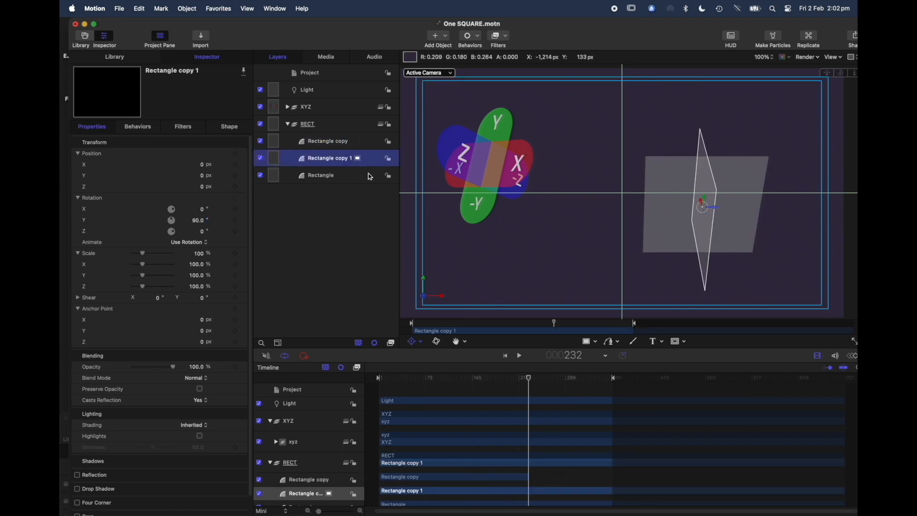
left_click(326, 176)
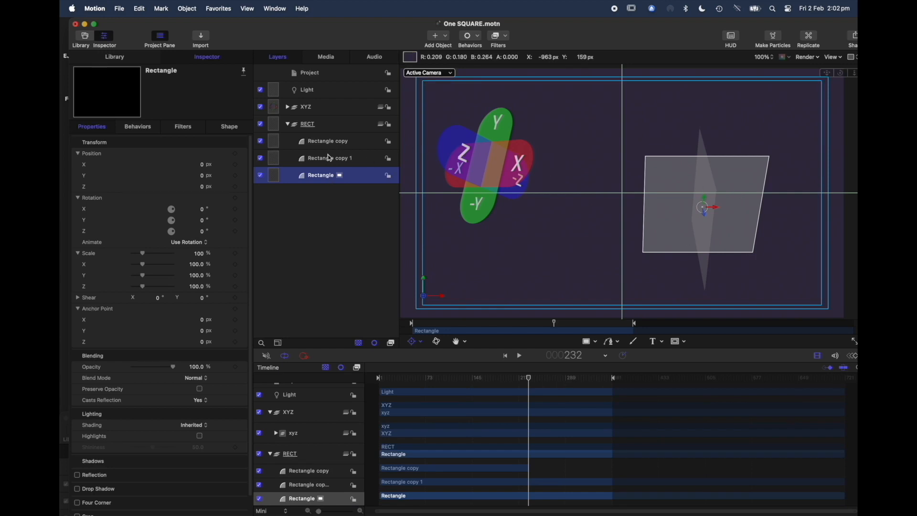
left_click(332, 162)
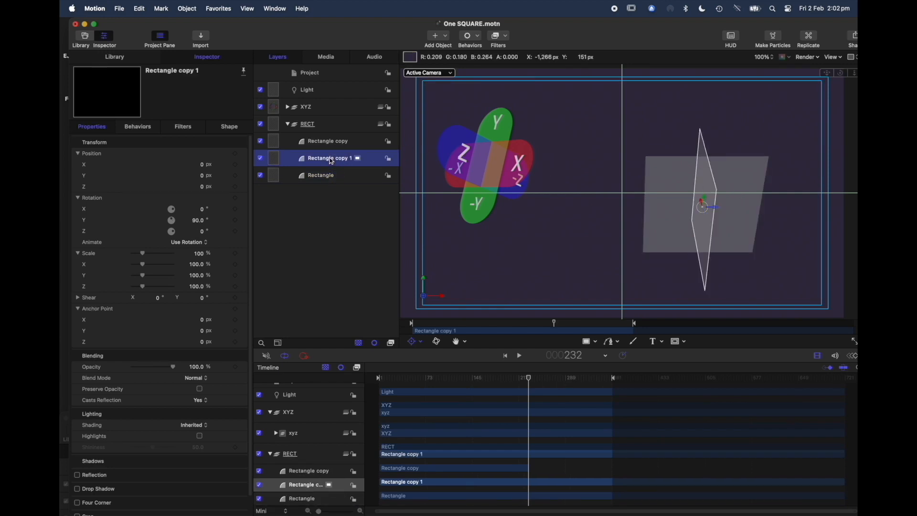
left_click(332, 143)
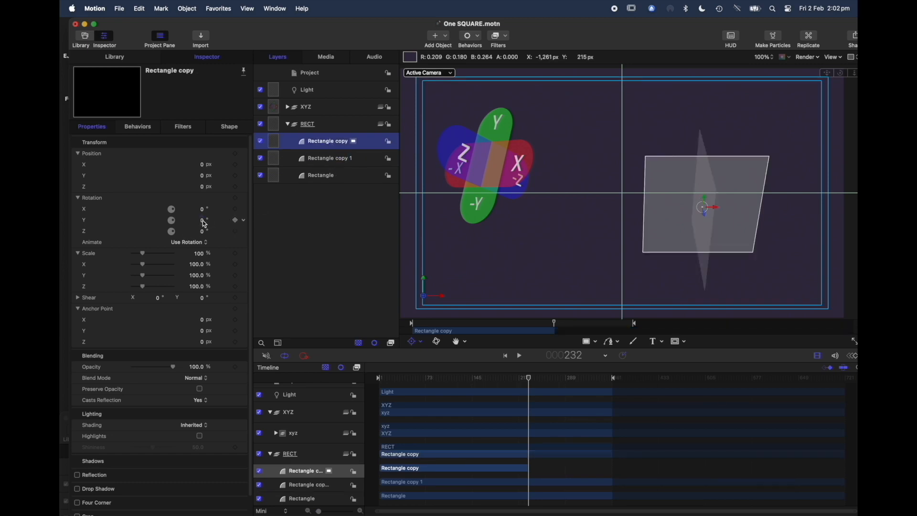
left_click(328, 161)
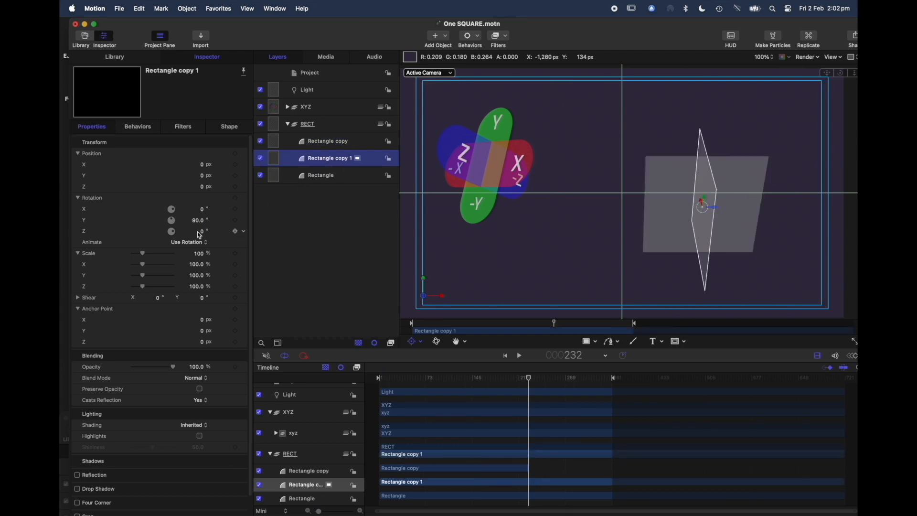
- Set the X rotation of the Rectangle copy layer to 90°
left_click(336, 143)
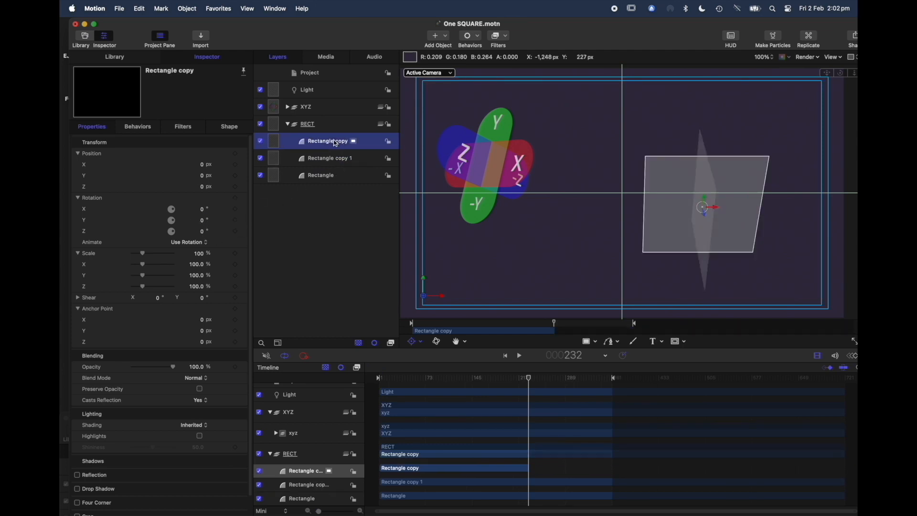
left_click(202, 212)
type("90")
key("Return")
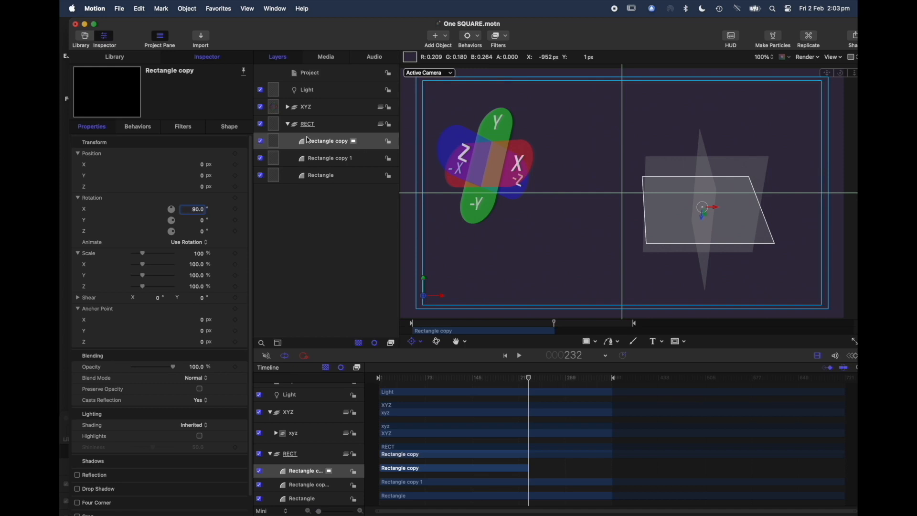
- Switch to the Transform tool and set the Y position of the Rectangle copy layer to -250 px
left_click(289, 147)
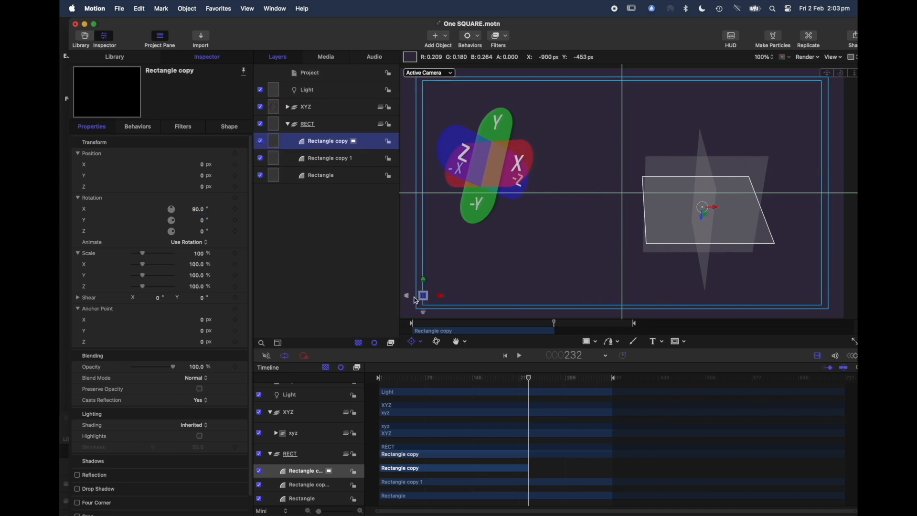
left_click(415, 343)
left_click(428, 358)
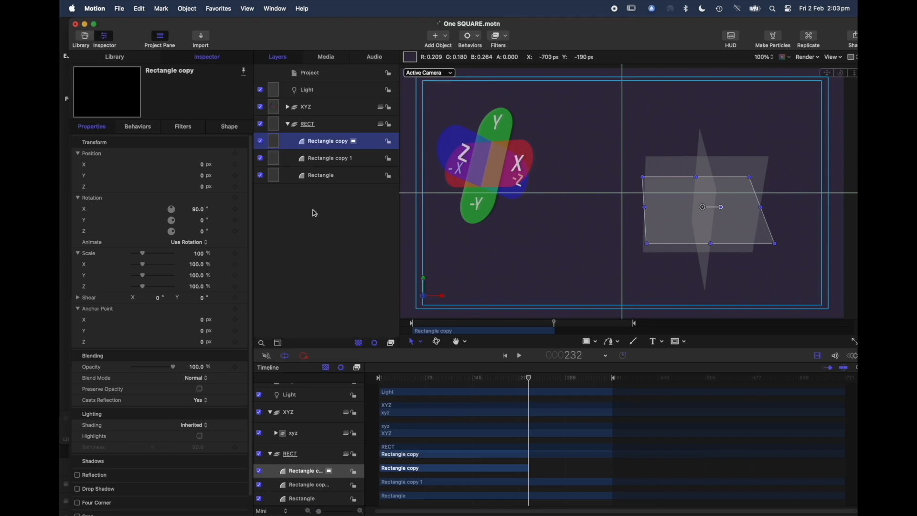
left_click(202, 177)
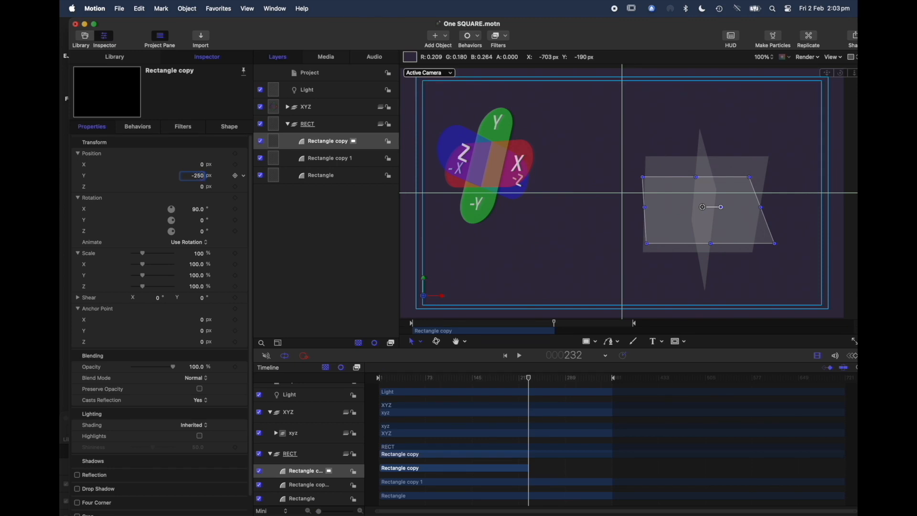
key("Return")
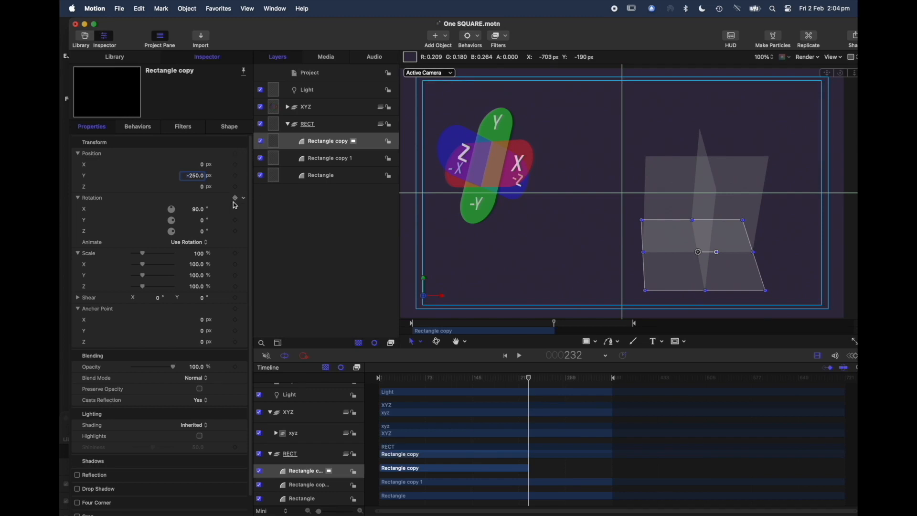
- Set the X position of the Rectangle copy 1 layer to 250 px
left_click(339, 164)
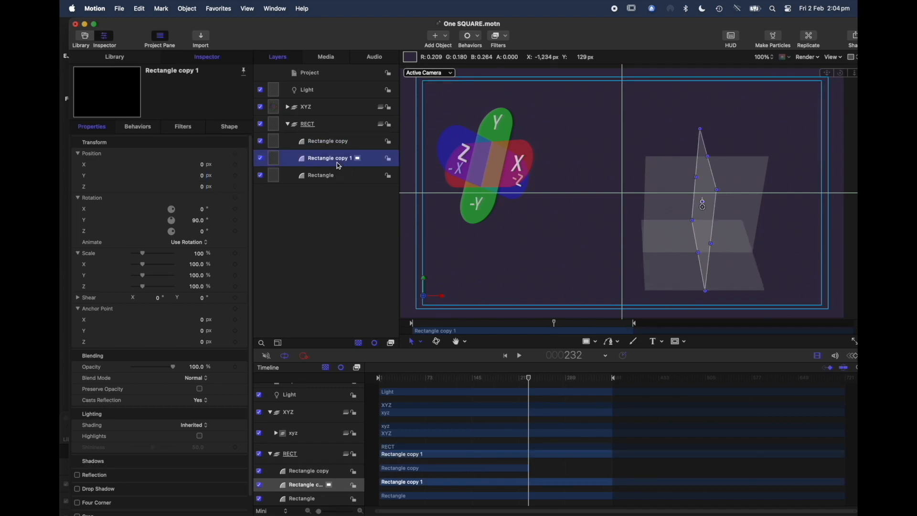
left_click(200, 164)
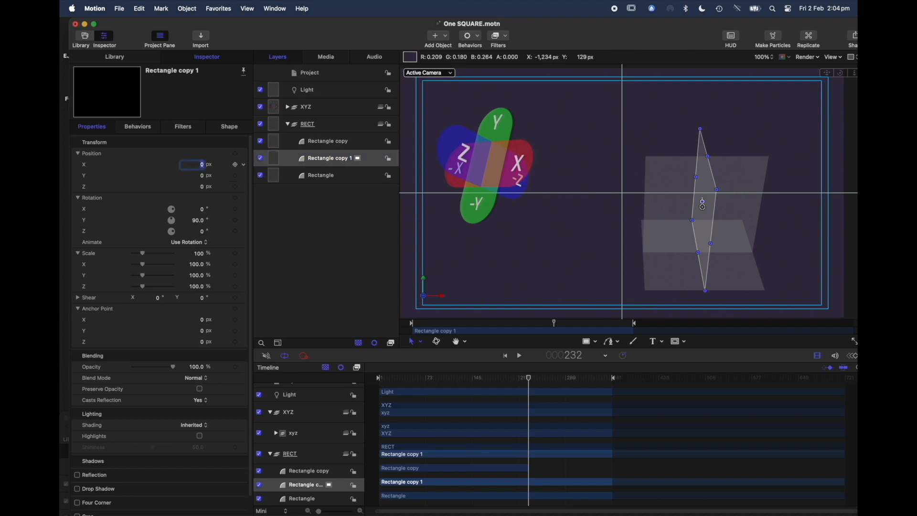
key("Return")
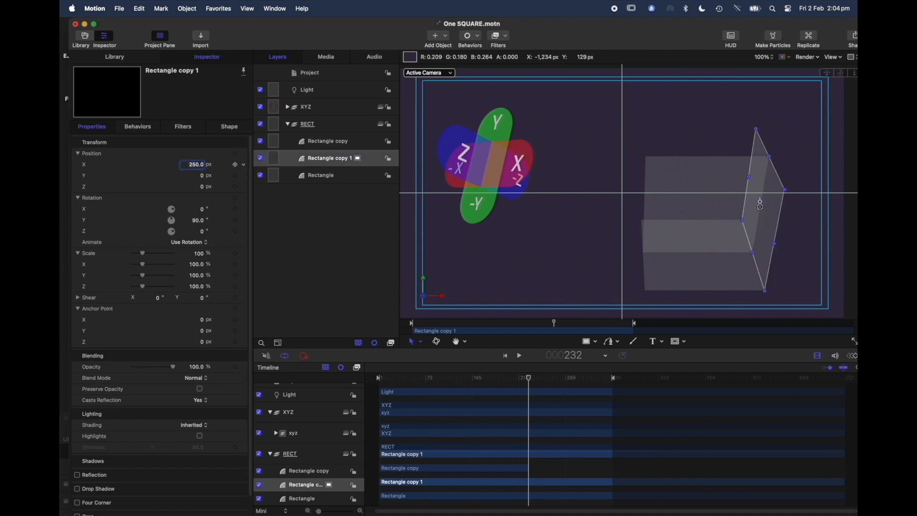
- Set the Z position of the original Rectangle layer to -250 px
left_click(346, 175)
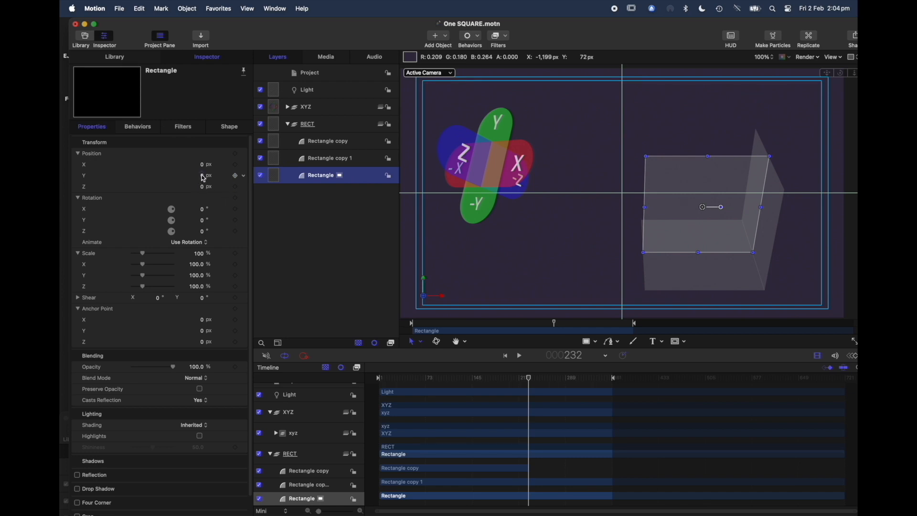
left_click(204, 190)
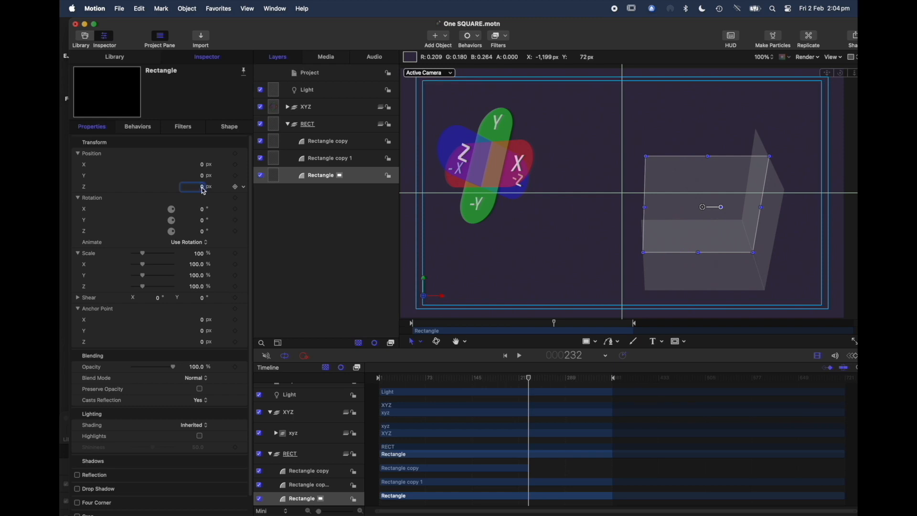
type("-250")
key("Return")
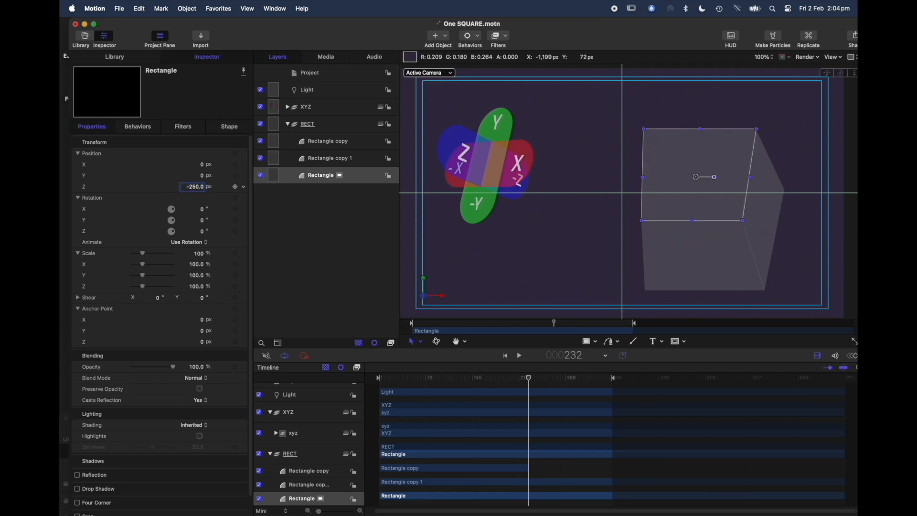
- Set the RECT group's Y rotation to 46.8° and lower its opacity to 59.16%
left_click(345, 124)
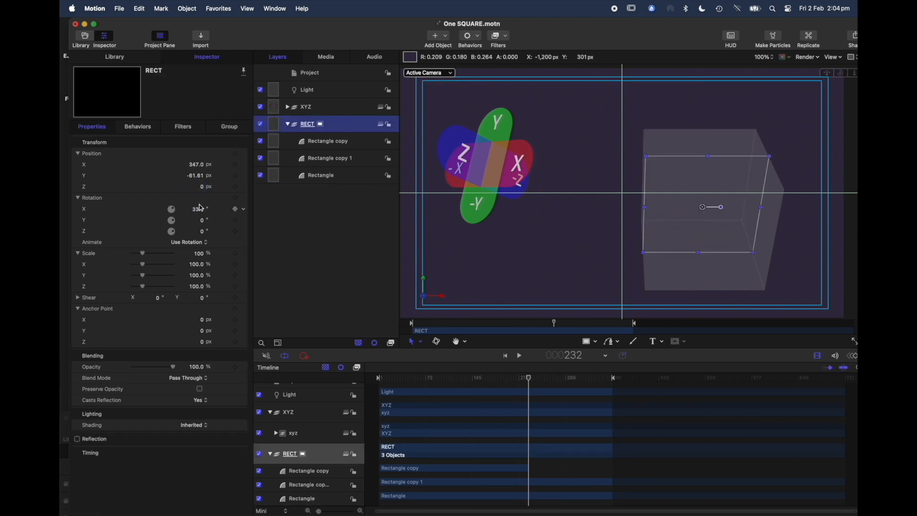
left_click_drag(201, 222, 201, 220)
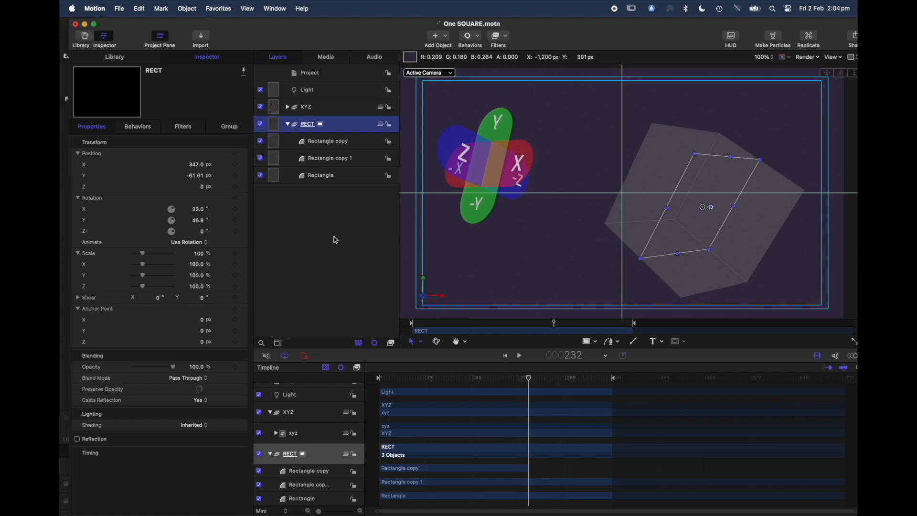
left_click(289, 125)
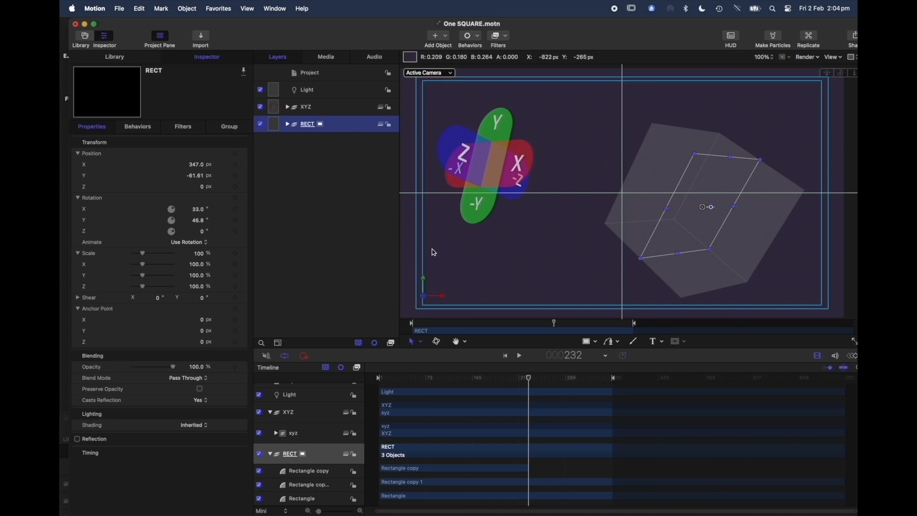
left_click(194, 367)
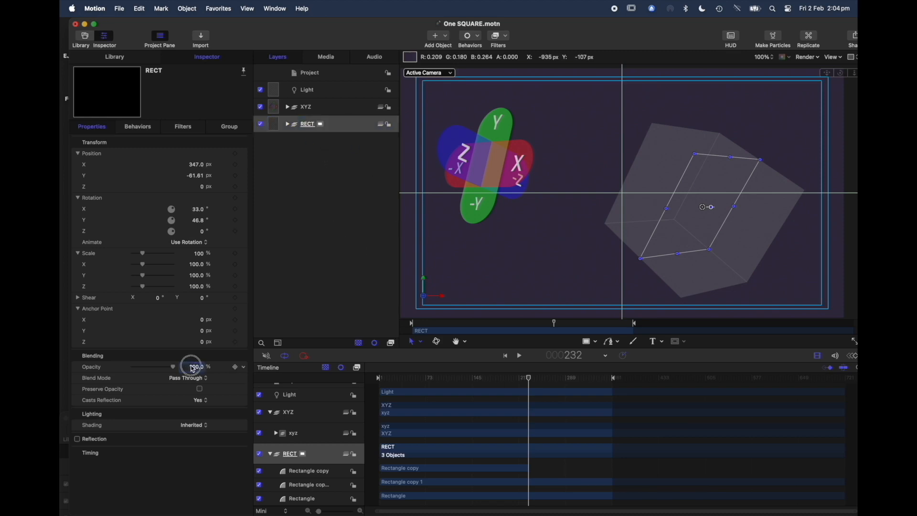
left_click_drag(196, 372, 178, 367)
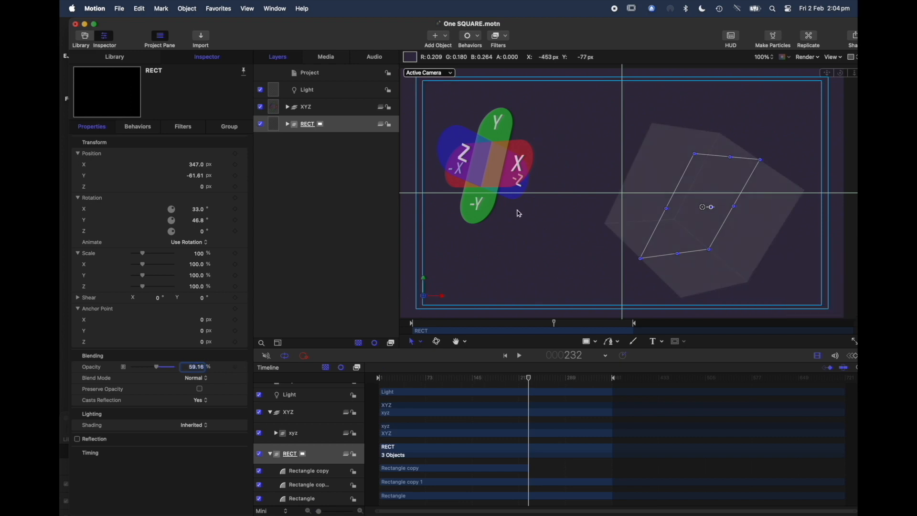
- Reset the RECT group's rotation and position to zero on all axes and deselect it
left_click(345, 131)
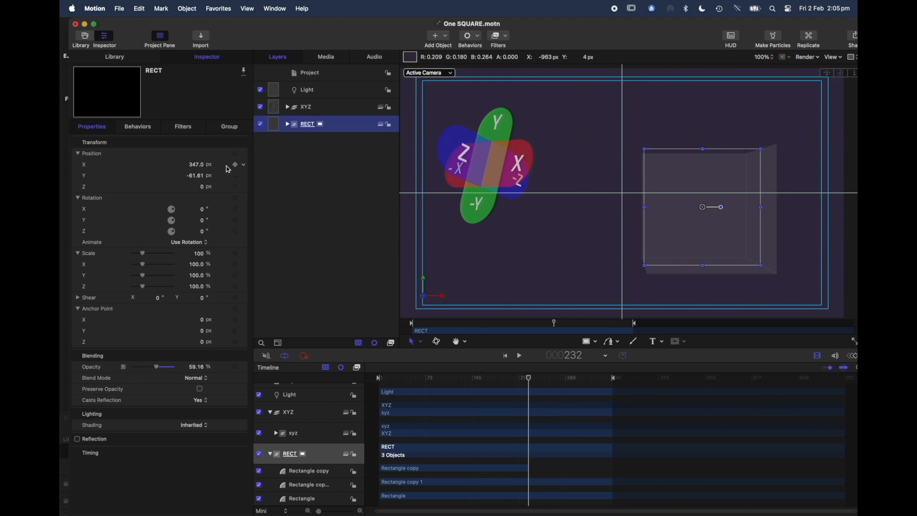
left_click(244, 155)
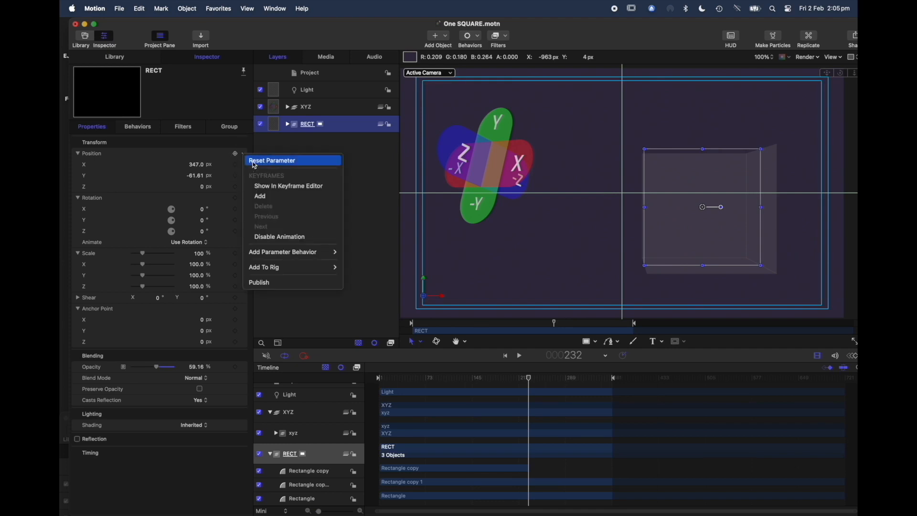
left_click(253, 162)
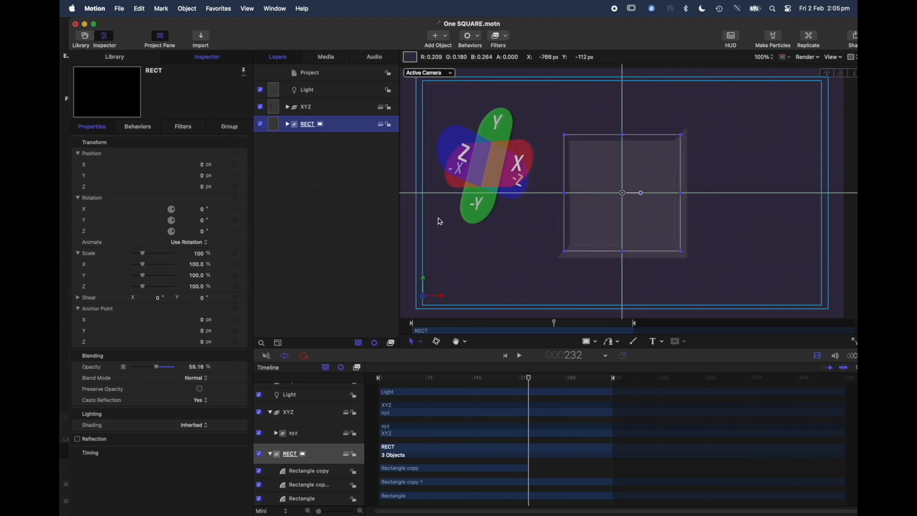
left_click(317, 185)
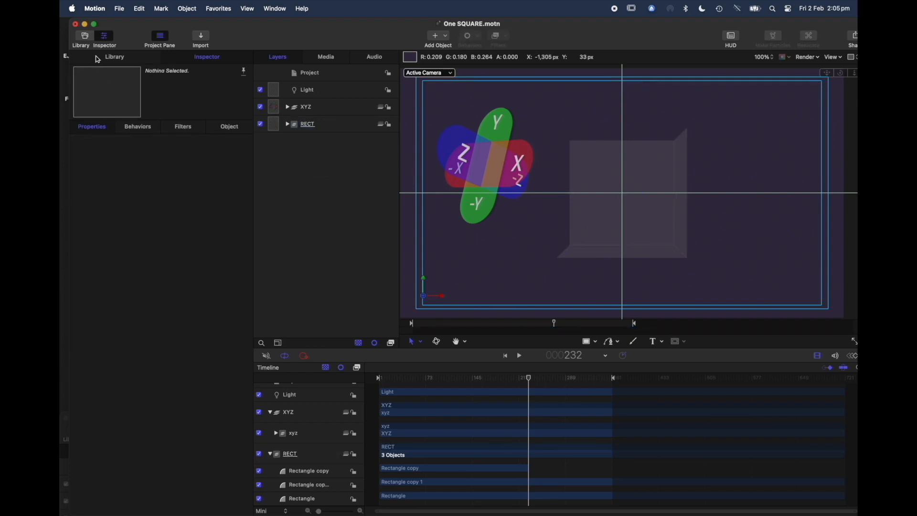
- Add the Cube.usdz 3D object from the library to the RECT group
left_click(85, 38)
left_click(111, 192)
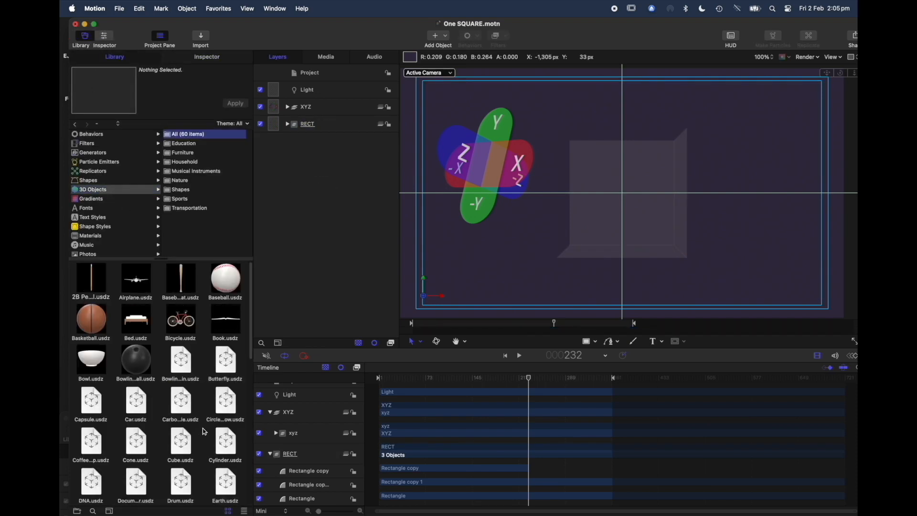
left_click(183, 449)
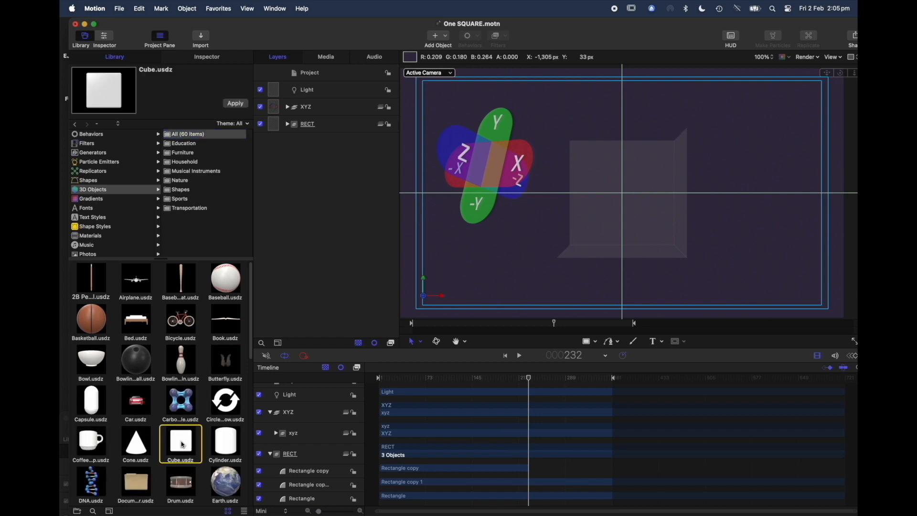
left_click(234, 103)
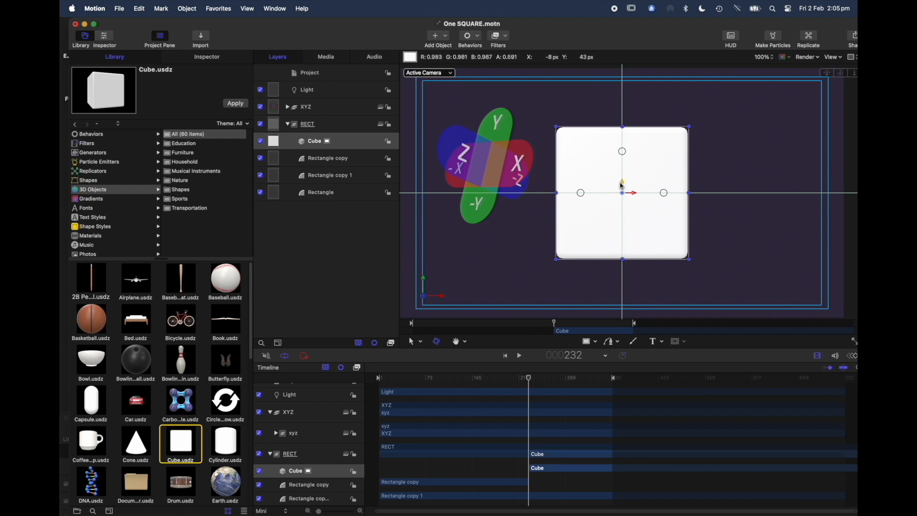
- Set the overall scale of the Cube object to 97%
left_click(207, 57)
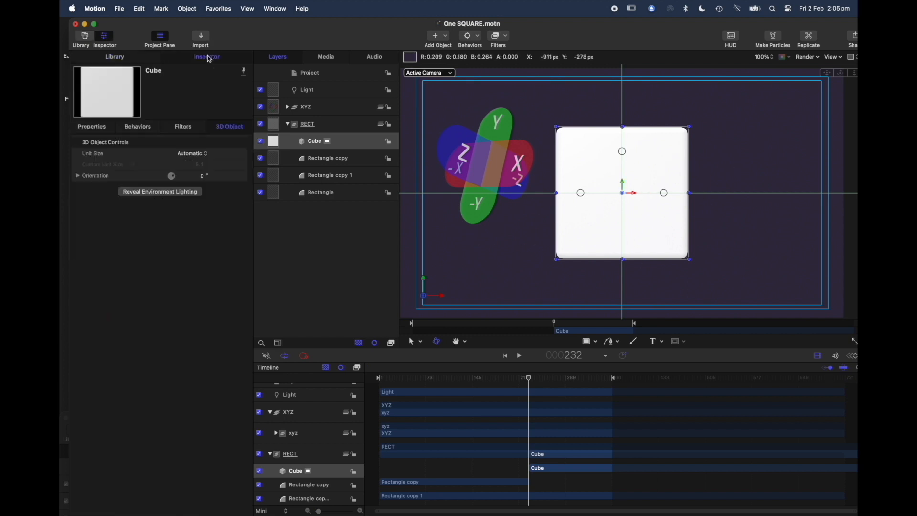
left_click(90, 130)
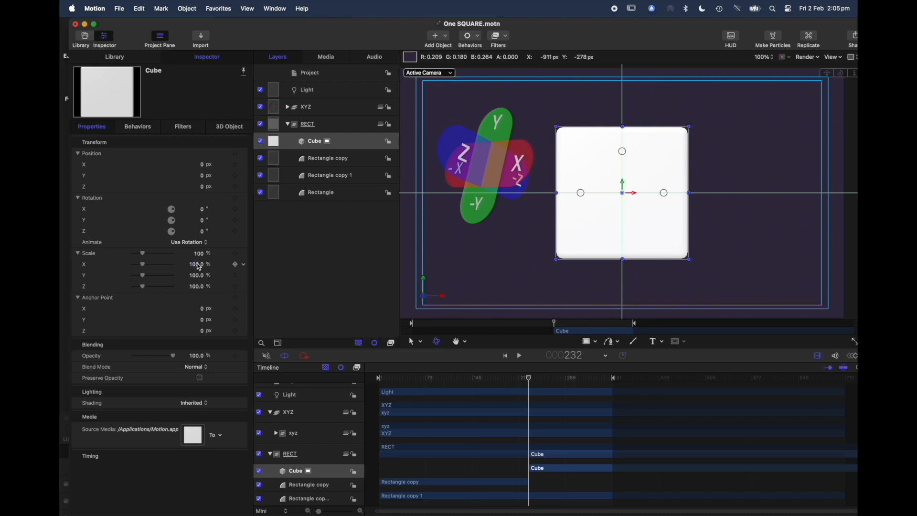
mouse_move(200, 254)
left_mouse_down()
mouse_move(199, 270)
mouse_move(200, 232)
mouse_move(200, 278)
mouse_move(200, 254)
left_mouse_up()
left_click_drag(199, 255, 200, 257)
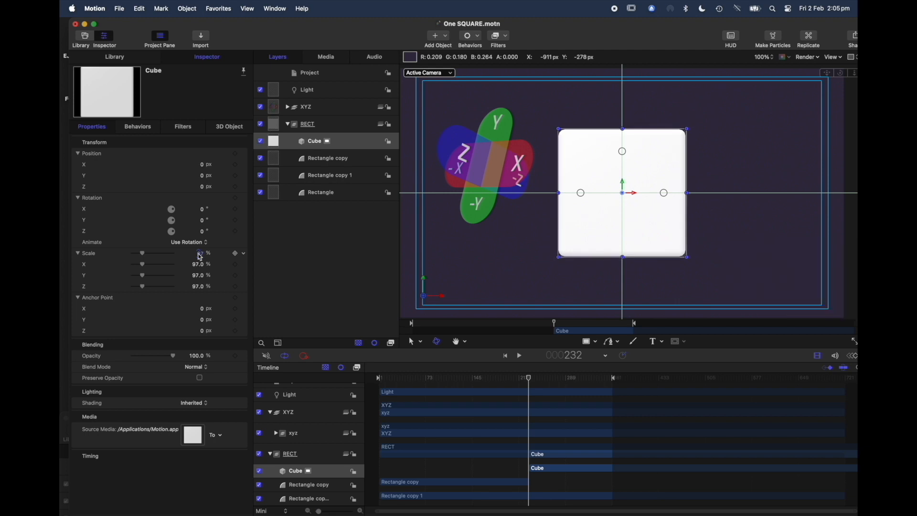
- Switch the canvas to the Left view to compare the Cube with the rectangles, and hide the XYZ group
left_click(450, 74)
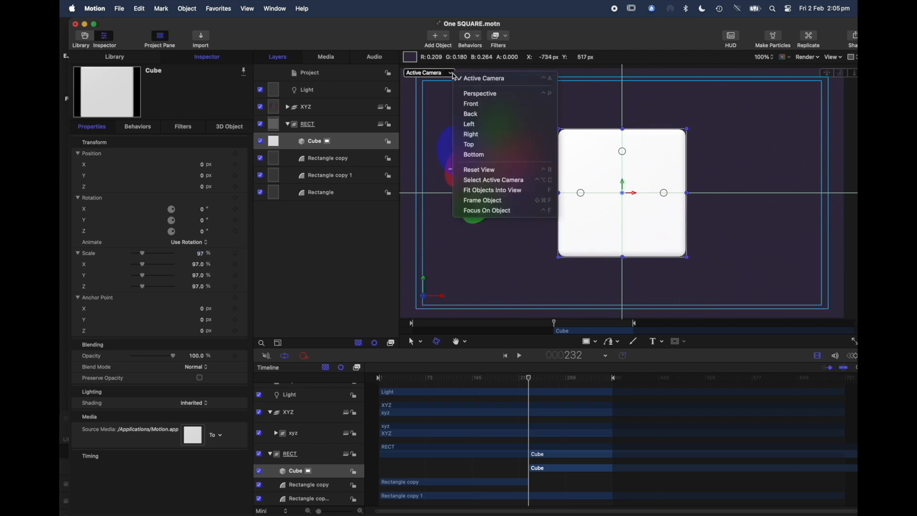
left_click(470, 124)
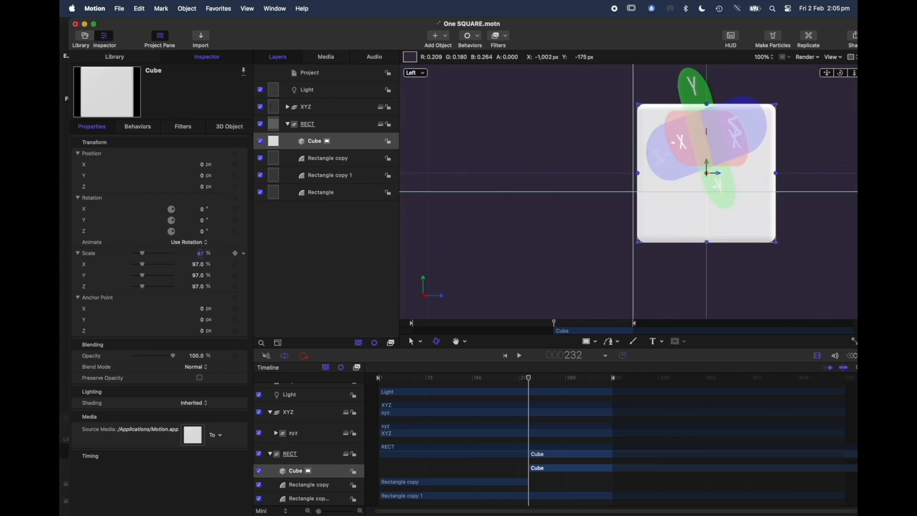
mouse_move(203, 259)
left_mouse_down()
mouse_move(192, 254)
mouse_move(208, 255)
mouse_move(201, 253)
left_mouse_up()
left_click(260, 107)
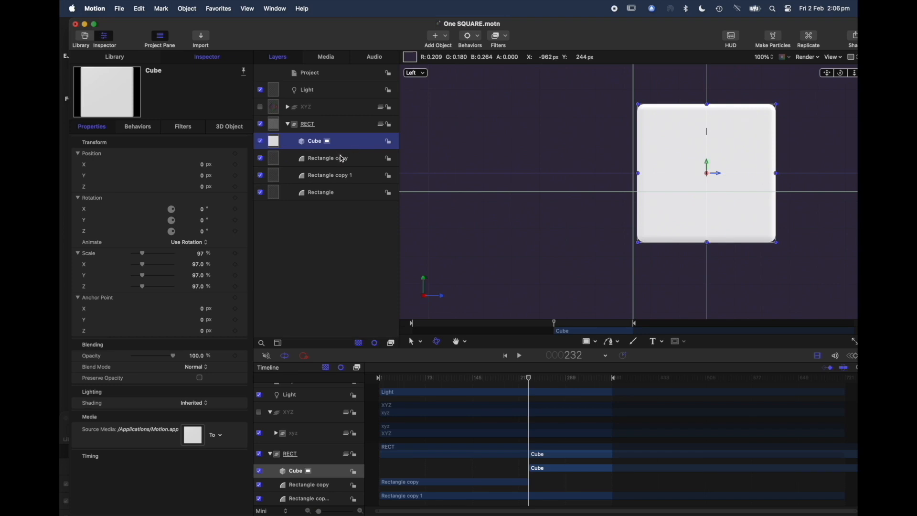
- Try the Original unit size on the Cube object, and set it to Custom with a custom unit size of 5.1
left_click(230, 127)
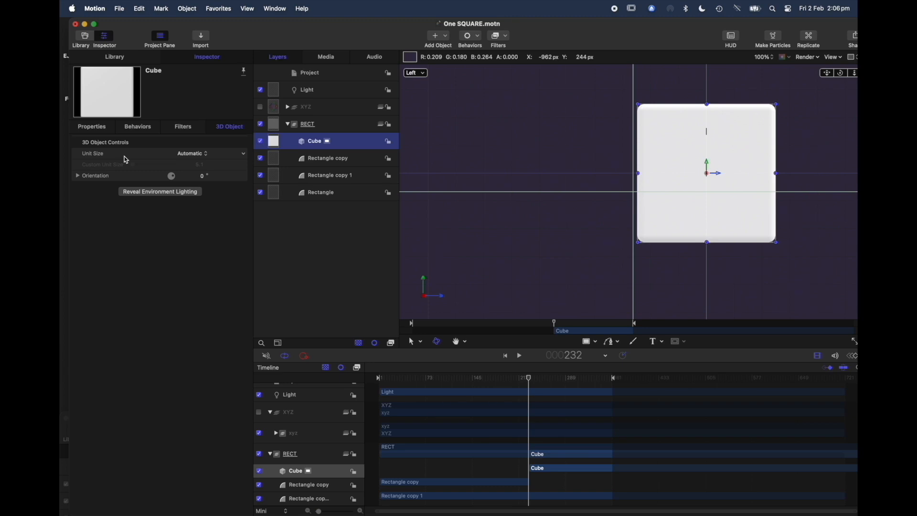
left_click(203, 154)
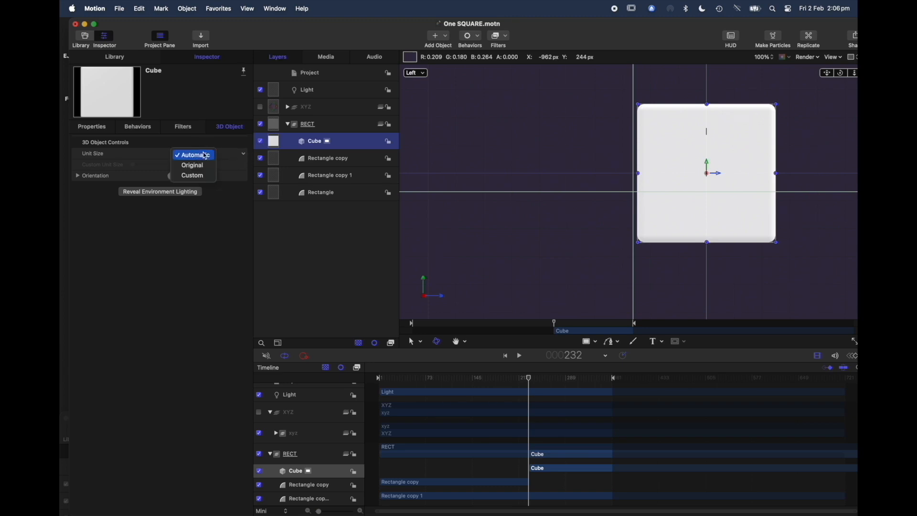
left_click(196, 166)
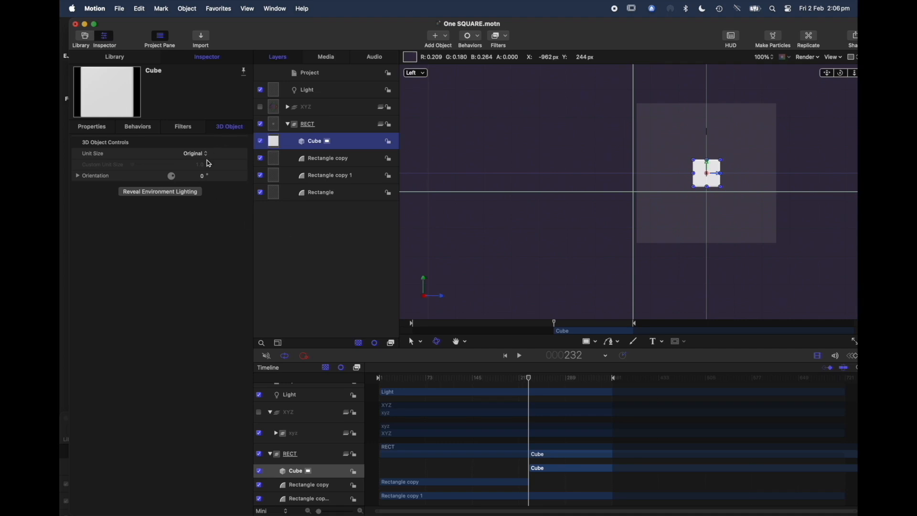
left_click(214, 155)
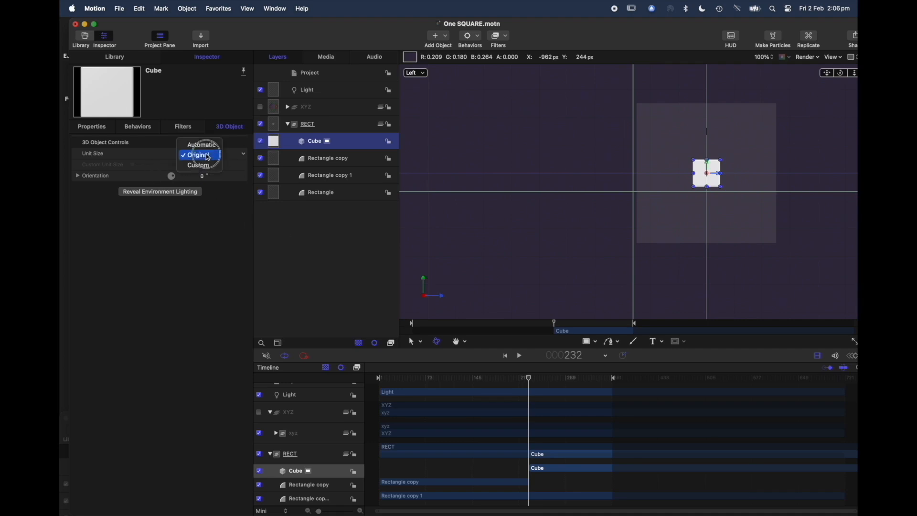
left_click(201, 166)
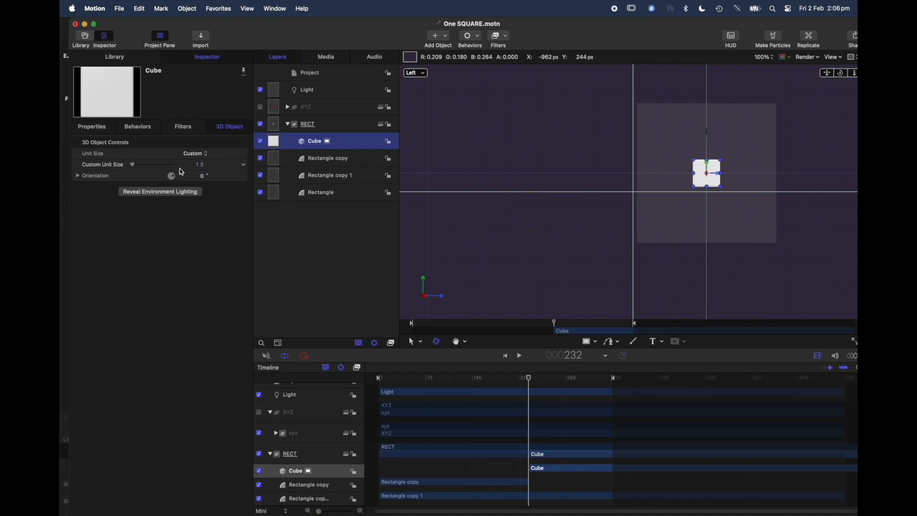
left_click_drag(134, 169, 133, 168)
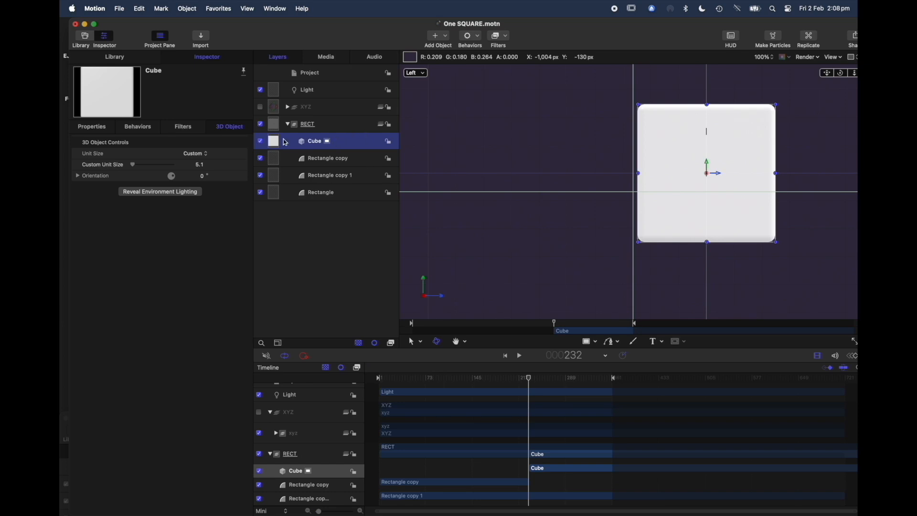
- Hide the Cube layer and return the canvas to the Active Camera view
key("ctrl+t")
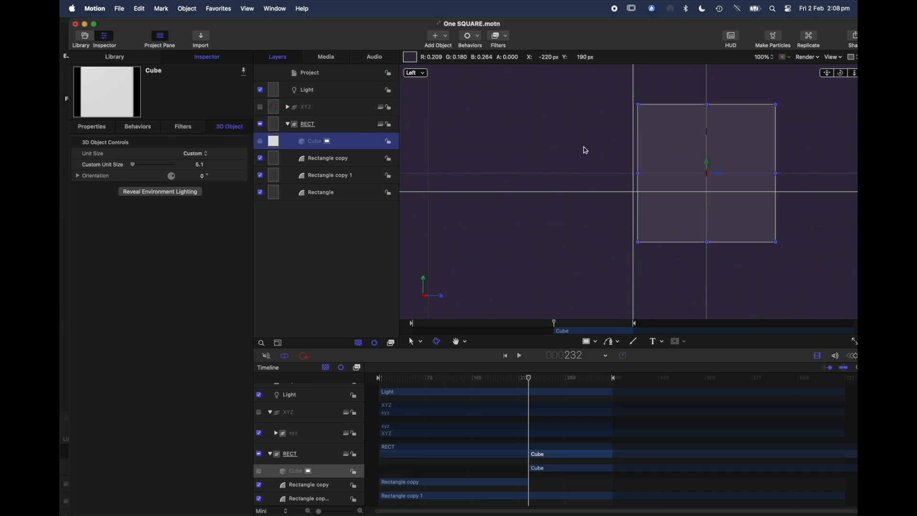
left_click(416, 72)
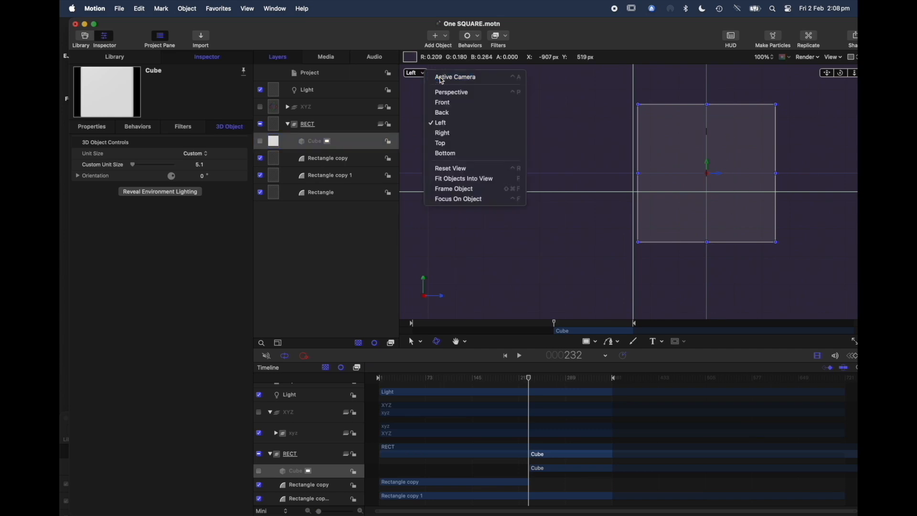
left_click(442, 76)
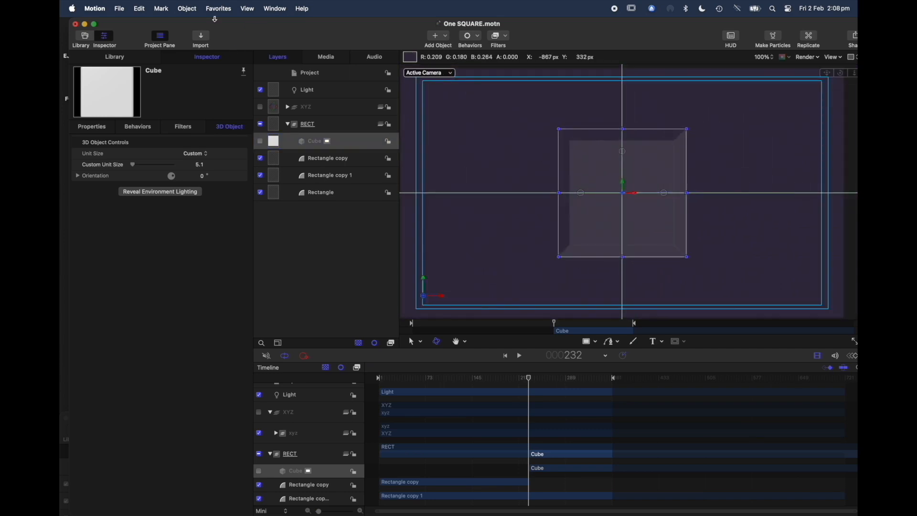
- Switch to the open RECTS AS GUIDES.motn project and briefly play its timeline
key("ctrl+t")
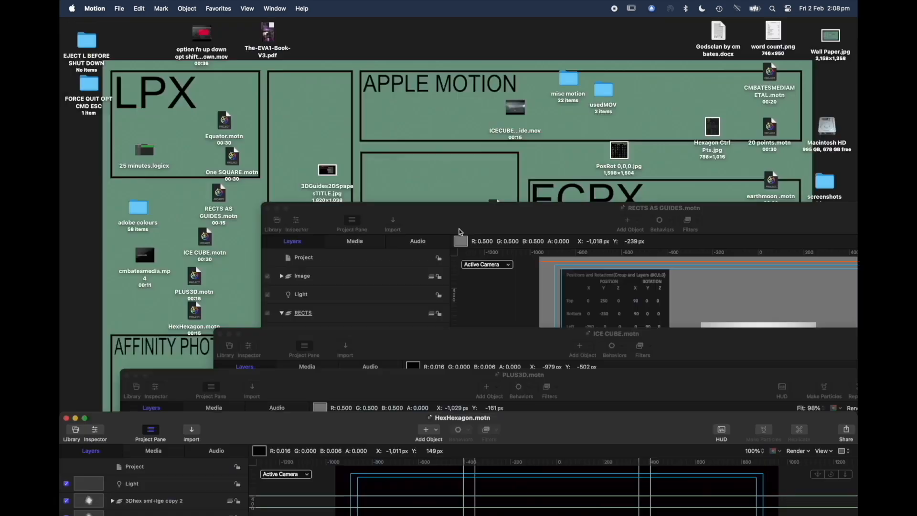
double_click(464, 219)
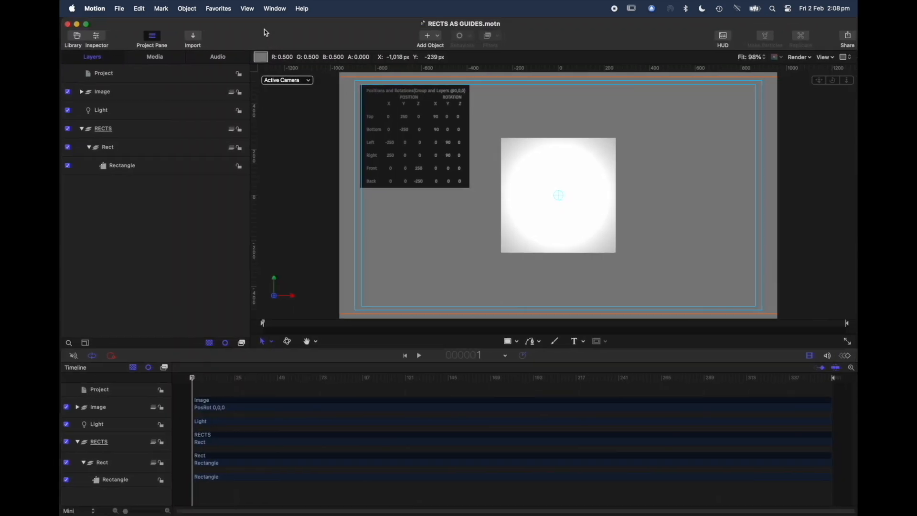
key("space")
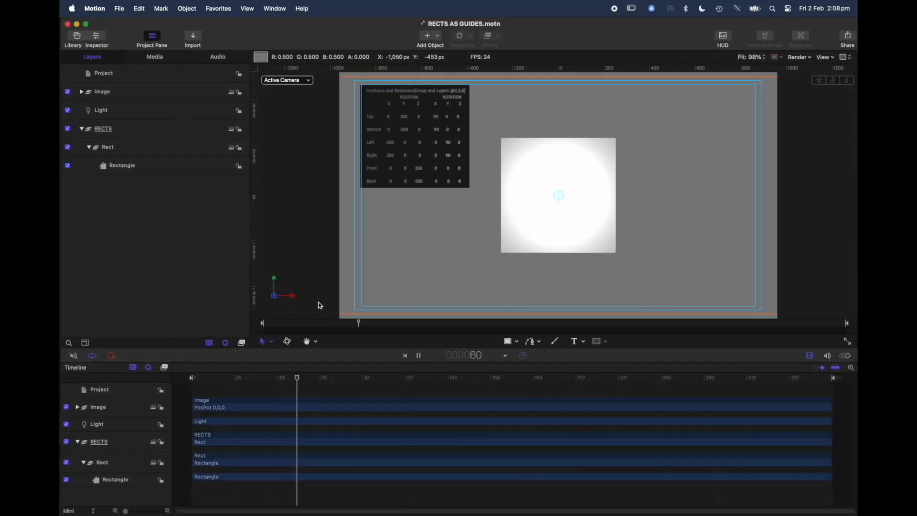
key("space")
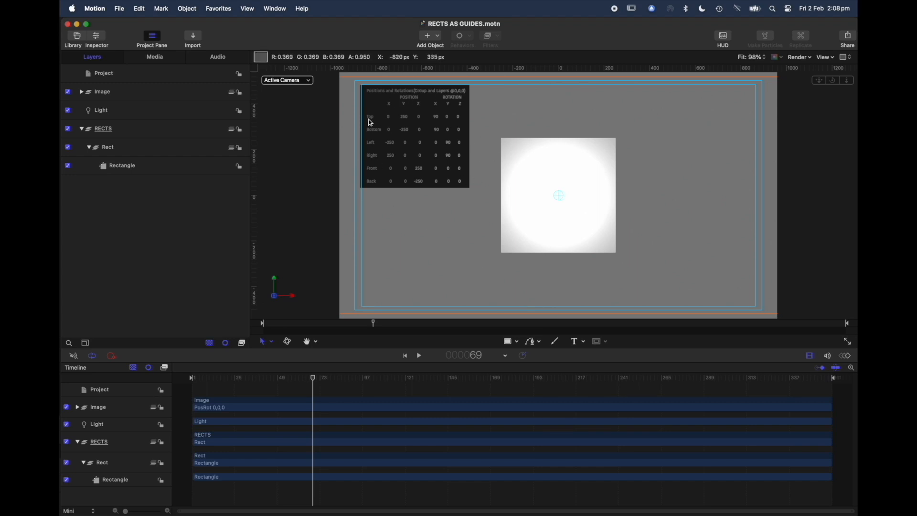
- Duplicate the Rectangle layer inside the Rect group five times to get six cube faces
left_click(141, 130)
left_click(145, 145)
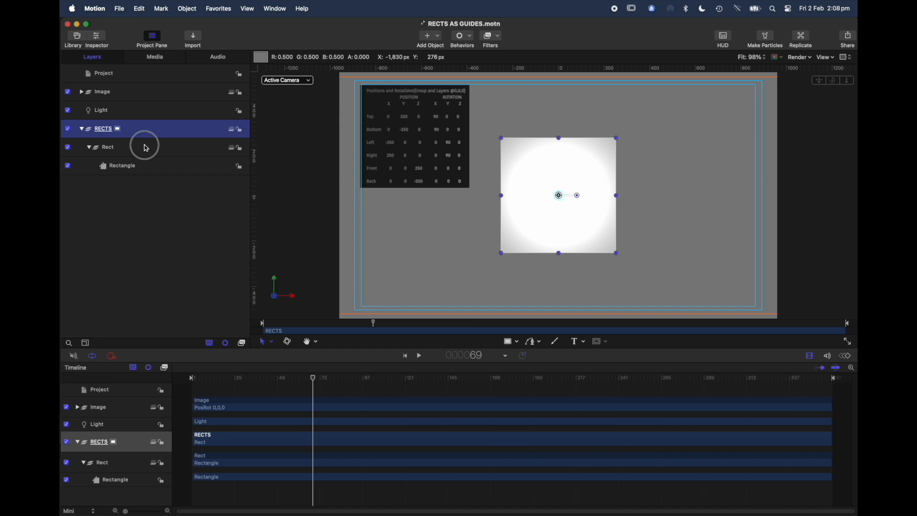
left_click(150, 168)
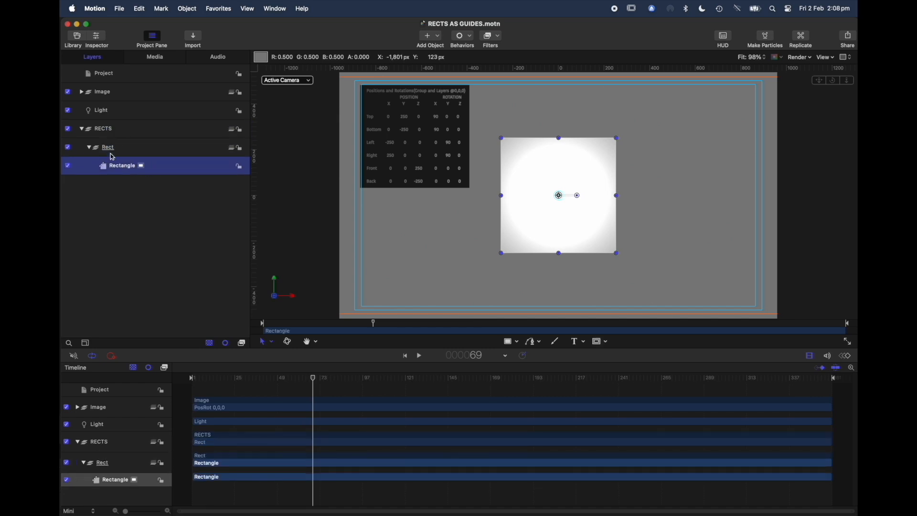
left_click(141, 148)
left_click(144, 171)
key("super+d")
key("super+d")
key("super+d")
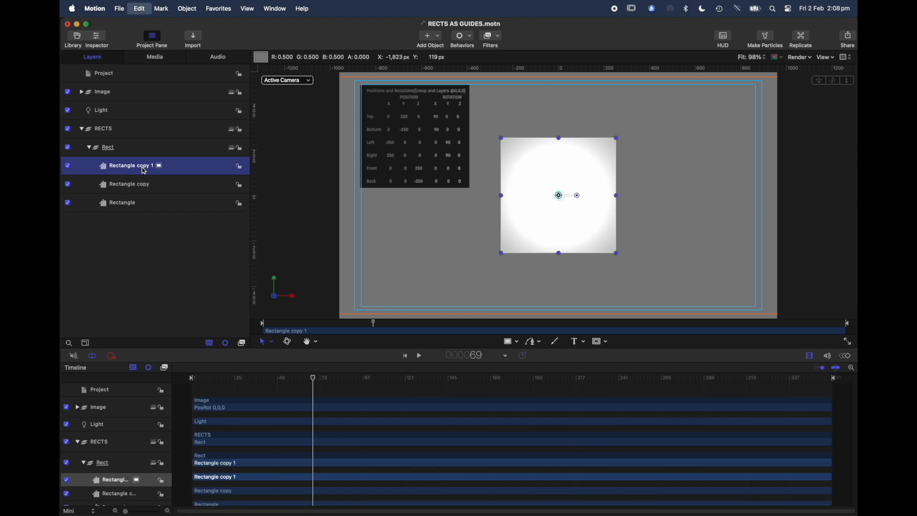
key("super+d")
key("super+d")
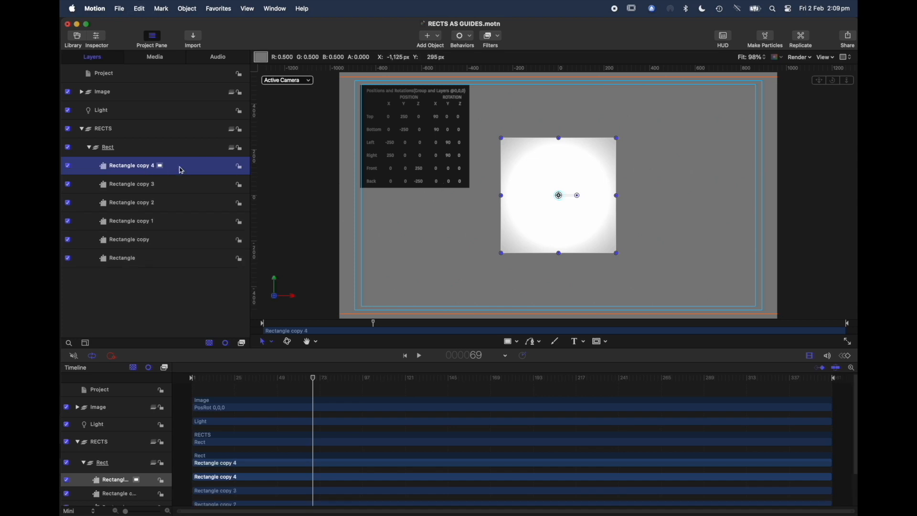
- Check the position and rotation values of the RECTS and Rect groups
left_click(97, 37)
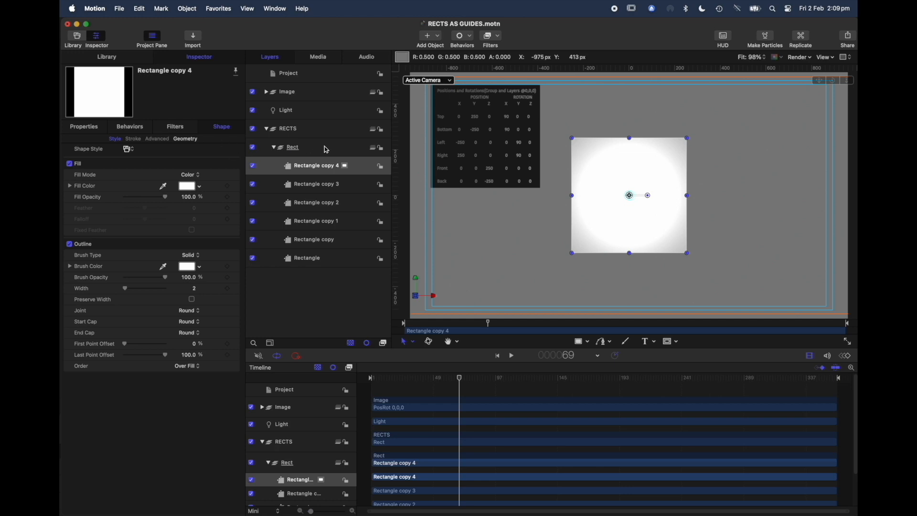
left_click(311, 130)
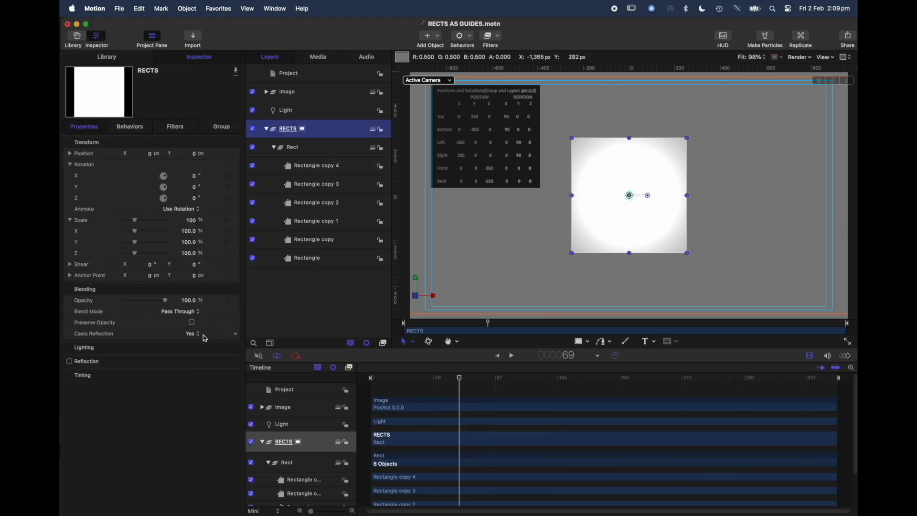
left_click(307, 147)
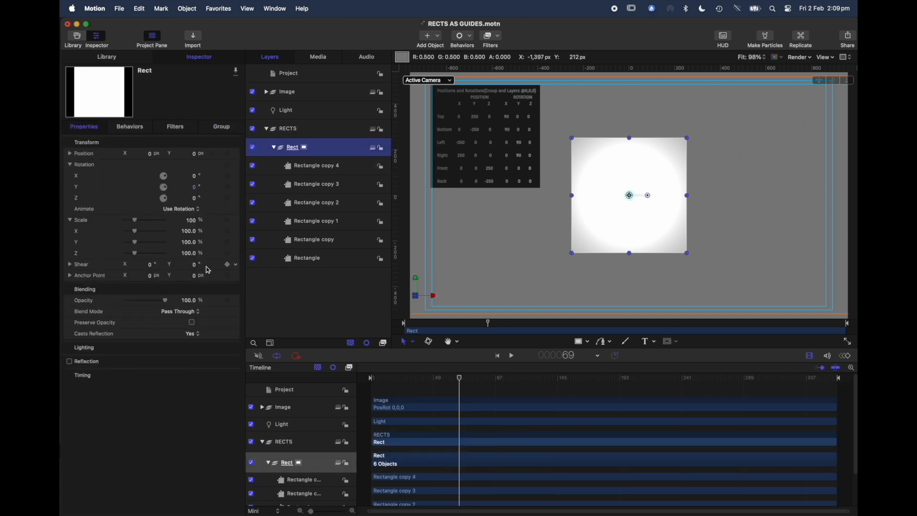
- Place Rectangle copy 4 as the cube's top face with Y position 250 px and X rotation 90°
left_click(363, 171)
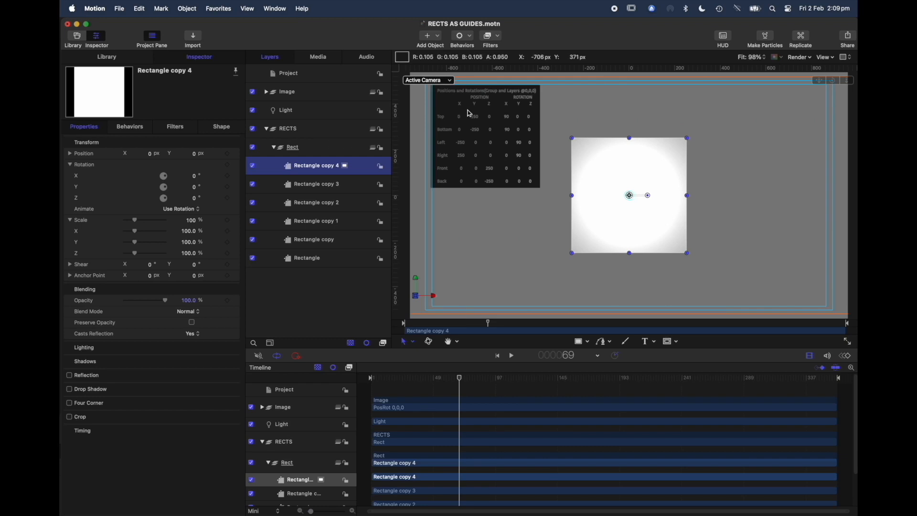
left_click(191, 187)
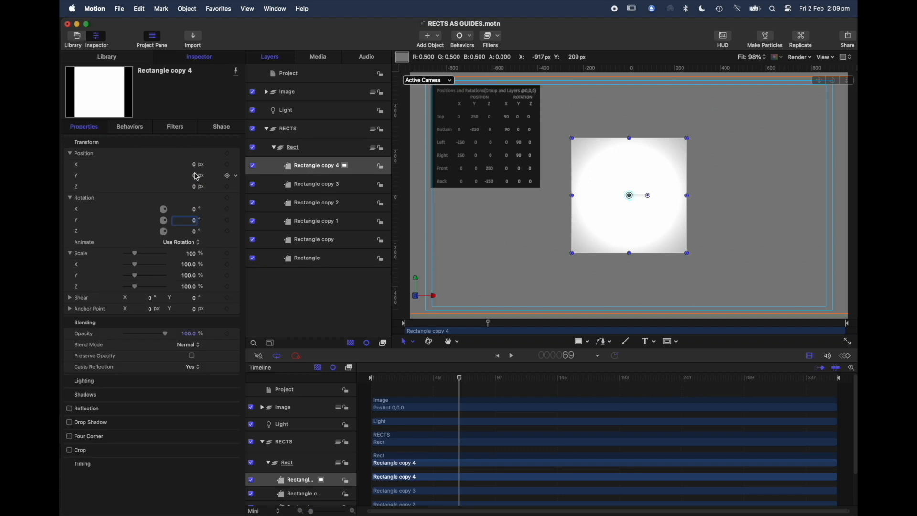
left_click(197, 176)
type("250")
key("Return")
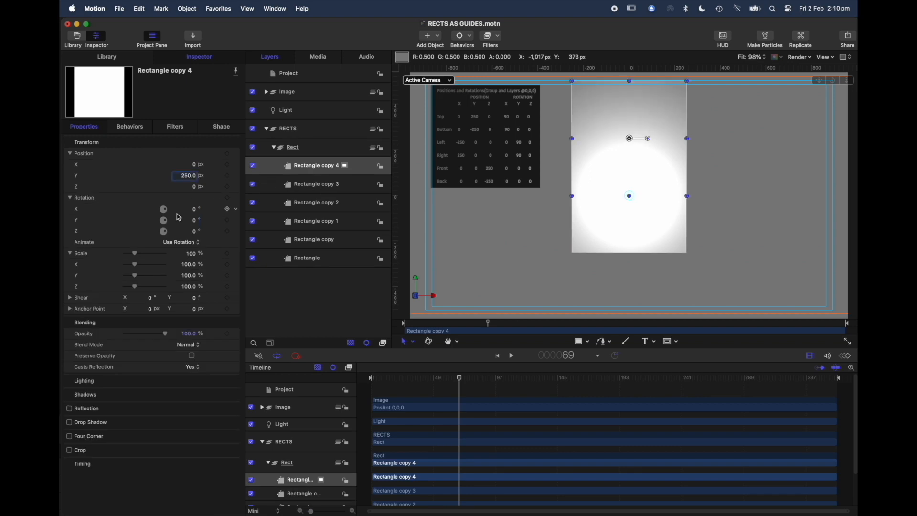
left_click(192, 211)
left_click(194, 213)
key("Return")
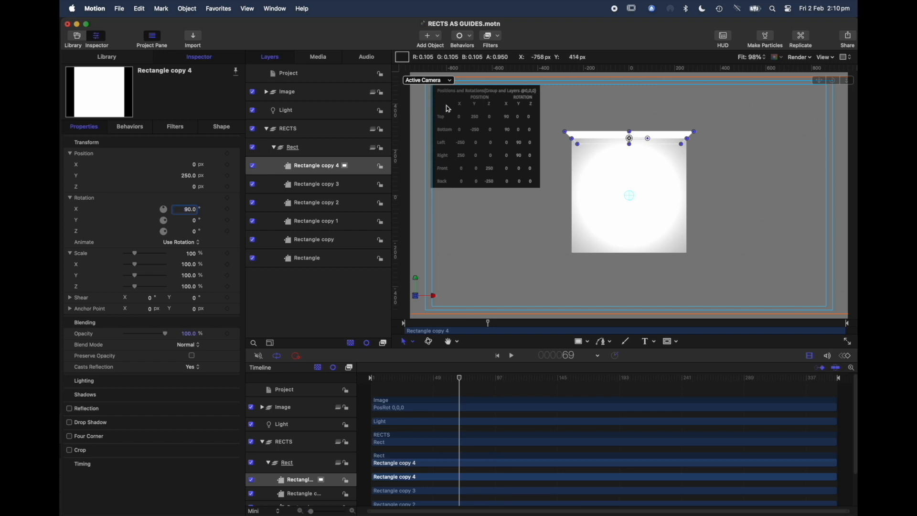
- Place Rectangle copy 3 as the cube's bottom face with Y position -250 px and X rotation 90°
key("super+3")
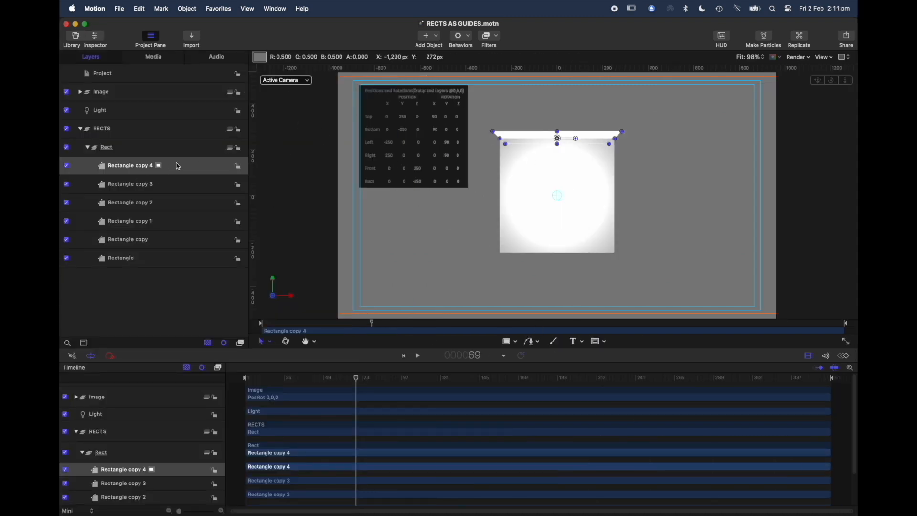
left_click(98, 36)
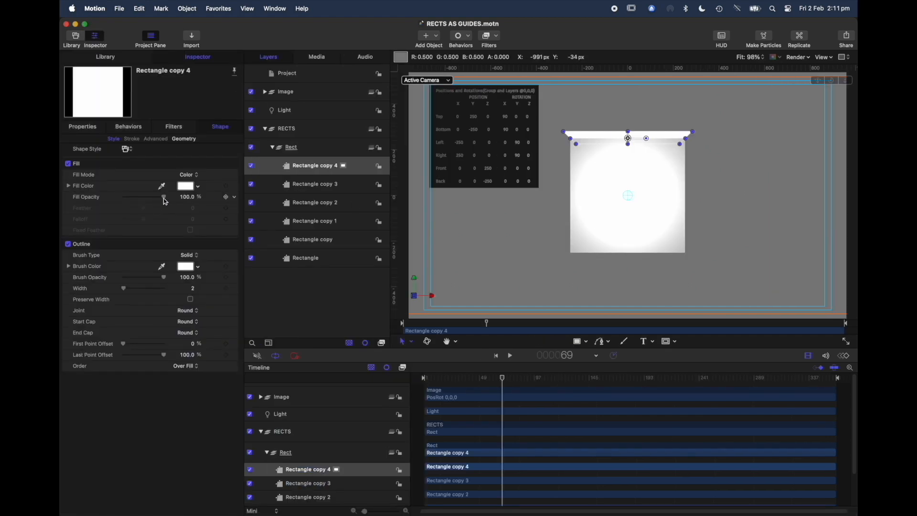
left_click(341, 189)
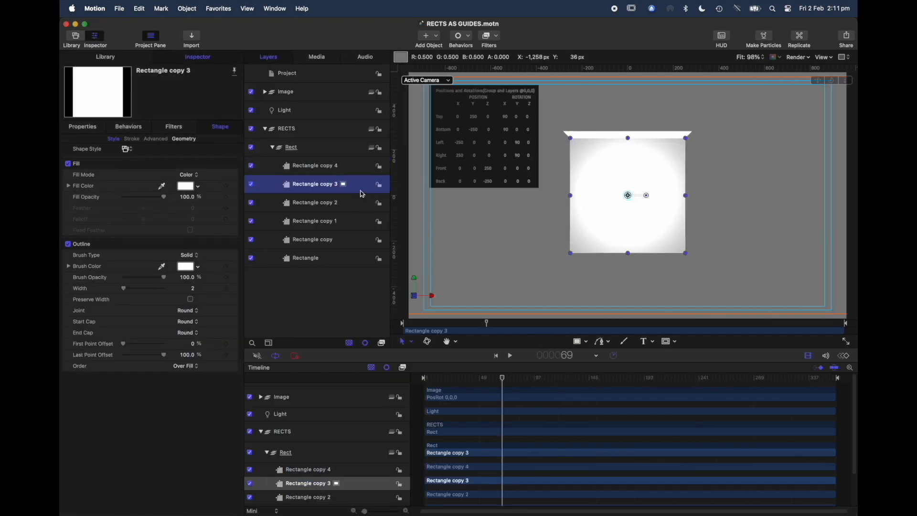
key("F1")
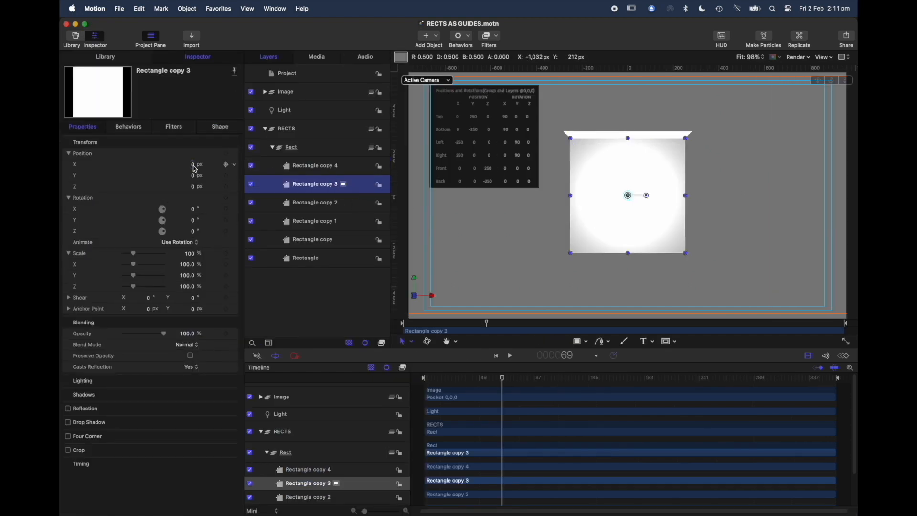
left_click(196, 175)
type("-25")
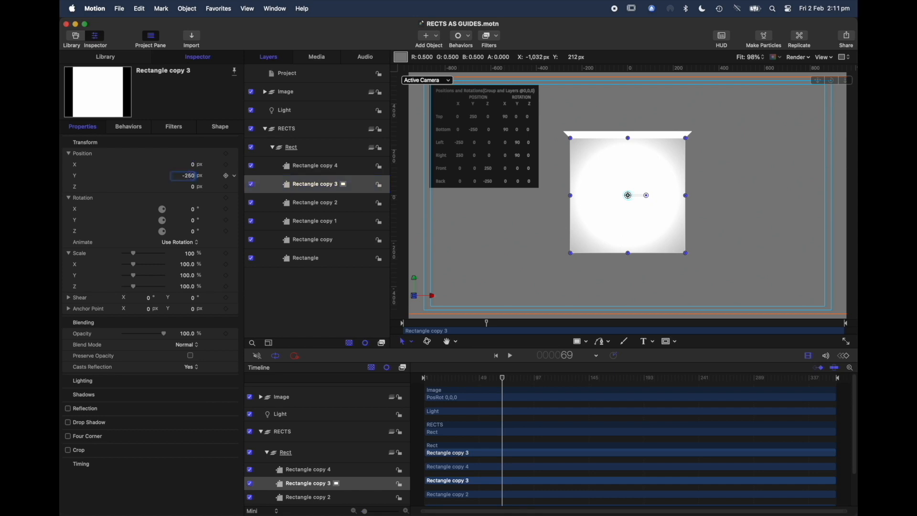
type("0")
key("Return")
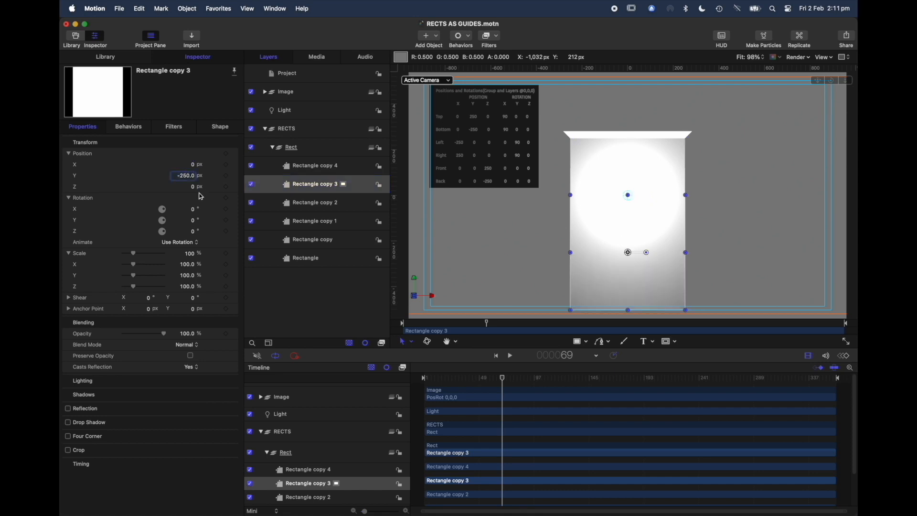
left_click(195, 212)
key("Return")
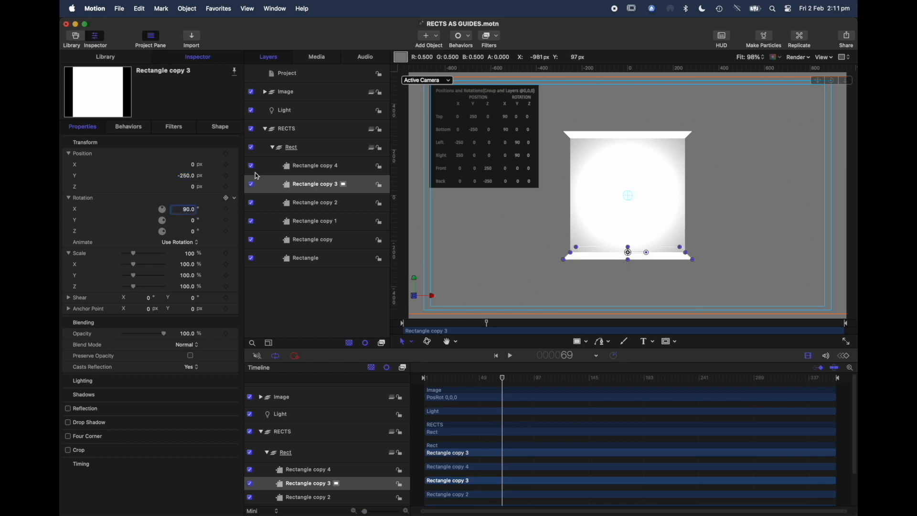
- Make Rectangle copy 2 and Rectangle copy 1 the side faces, at X positions -250 px and 250 px, both with Y rotation 90°
left_click(325, 204)
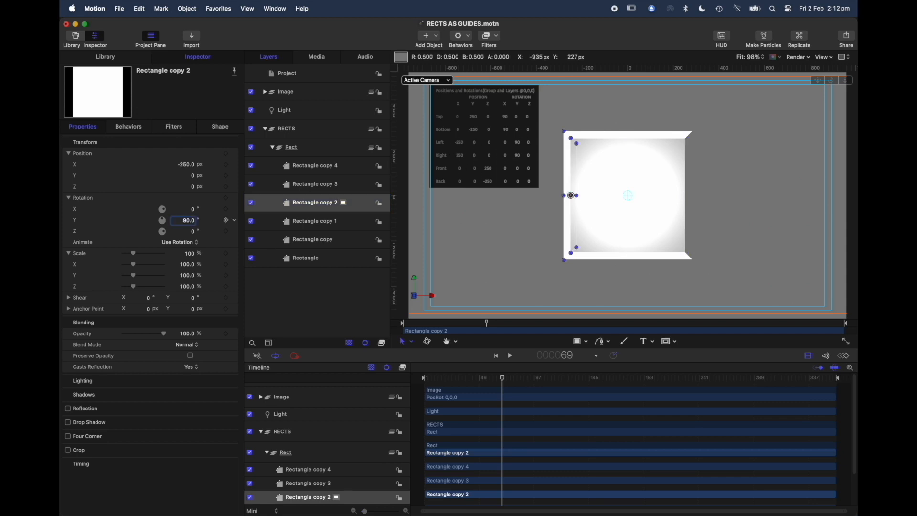
left_click(325, 223)
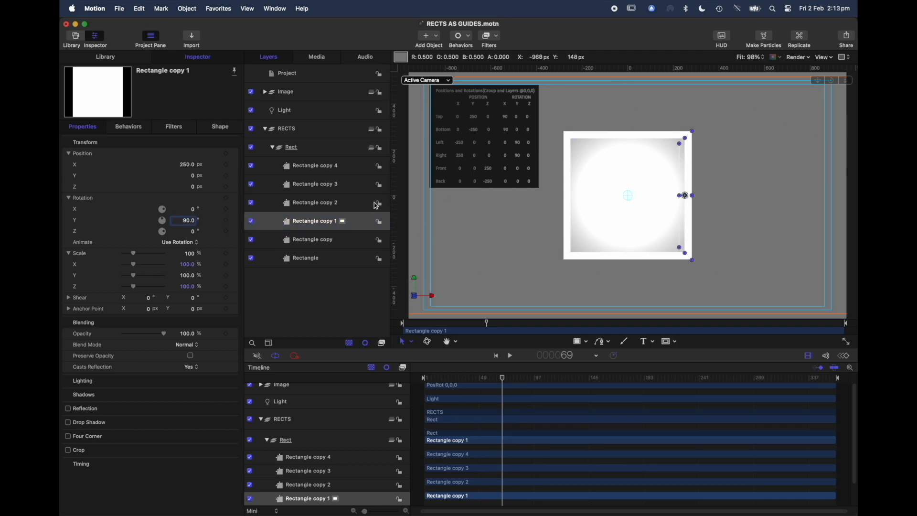
- Set Rectangle copy to Z position 250 px as the front face and Rectangle to Z position -250 px as the back face
left_click(329, 243)
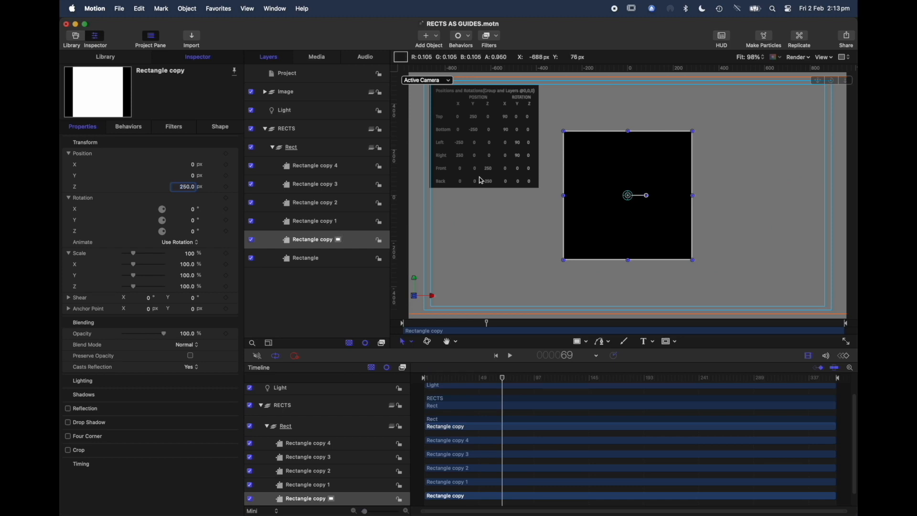
left_click(308, 259)
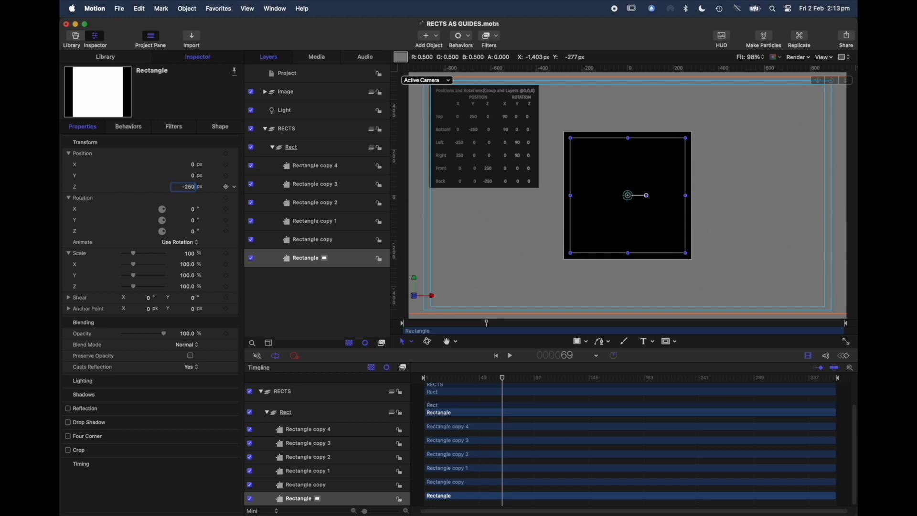
- Hide the Light layer and rotate the Rect group to 52° in X and 62° in Y
left_click(337, 150)
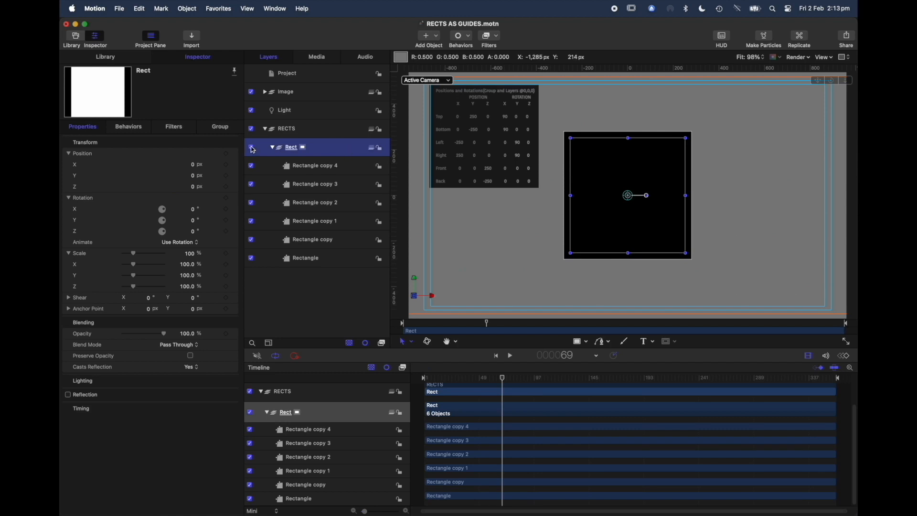
left_click(270, 148)
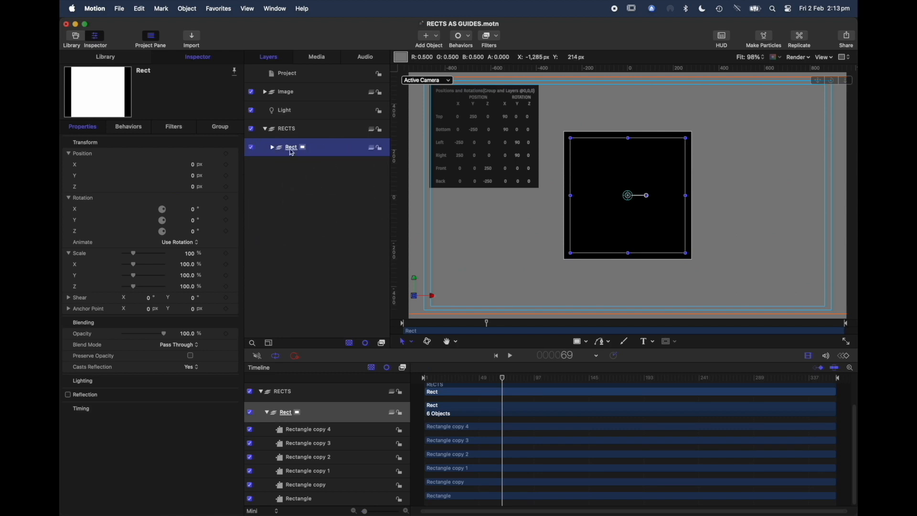
left_click(252, 111)
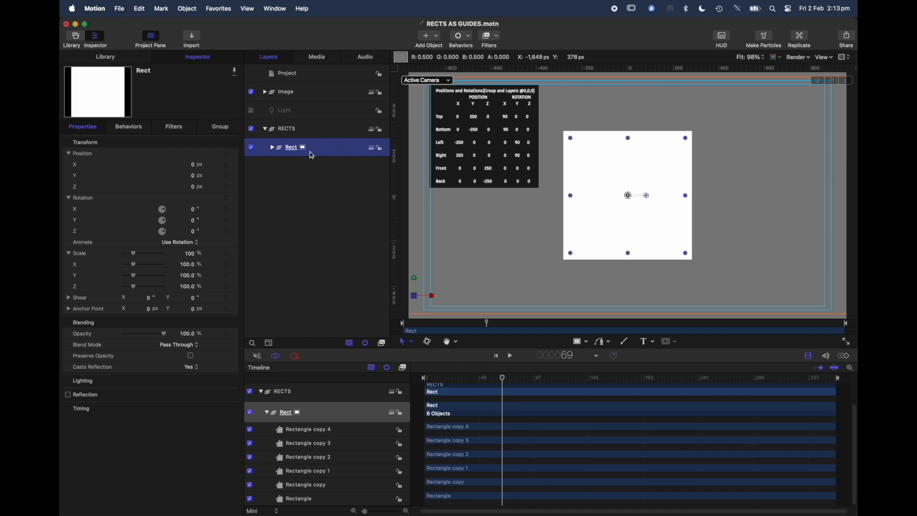
left_click(272, 149)
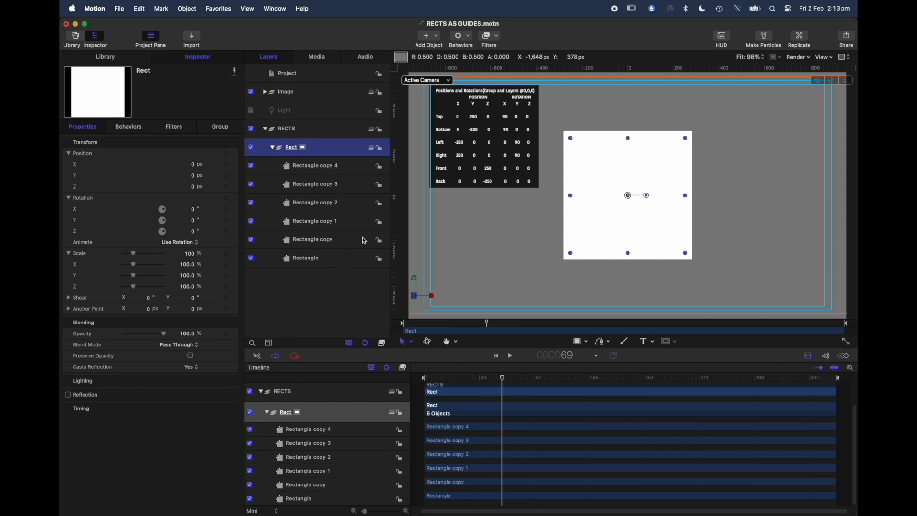
left_click(317, 149)
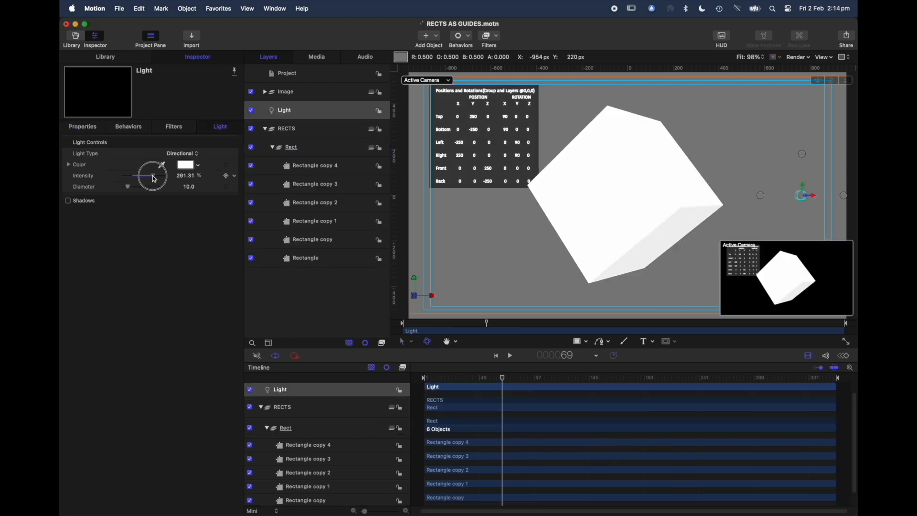
- Reduce the directional light's intensity and rotate the light to about 47° in Y
left_click_drag(155, 179, 142, 183)
left_click(84, 127)
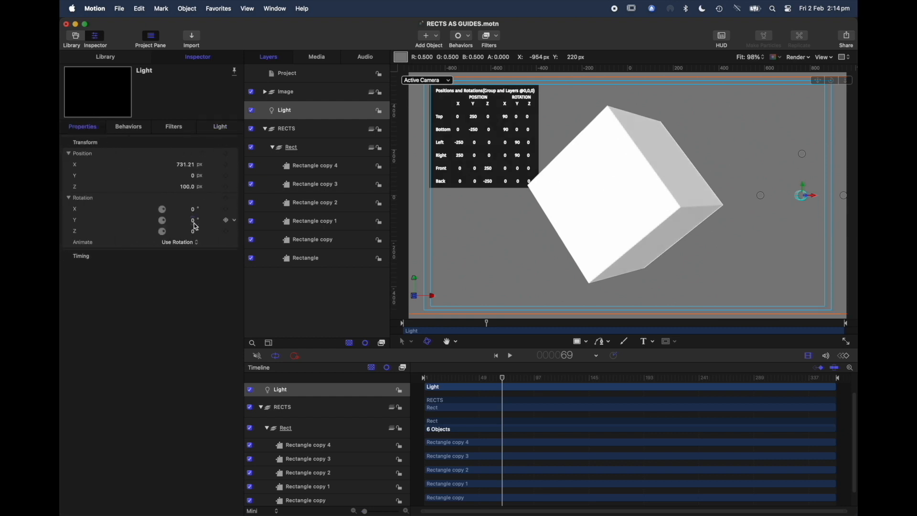
left_click_drag(196, 227, 218, 226)
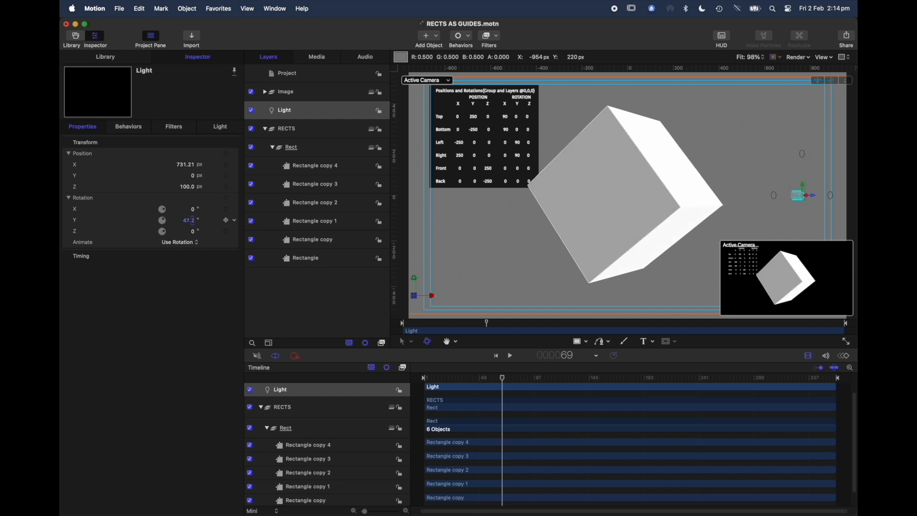
- Rotate the Rect group to 316° in Y
left_click(325, 152)
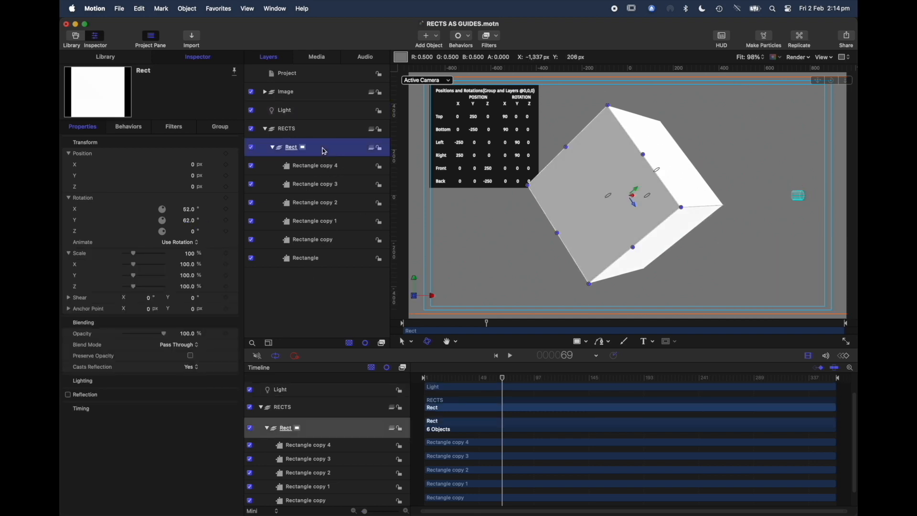
left_click(188, 223)
left_click_drag(188, 225, 249, 224)
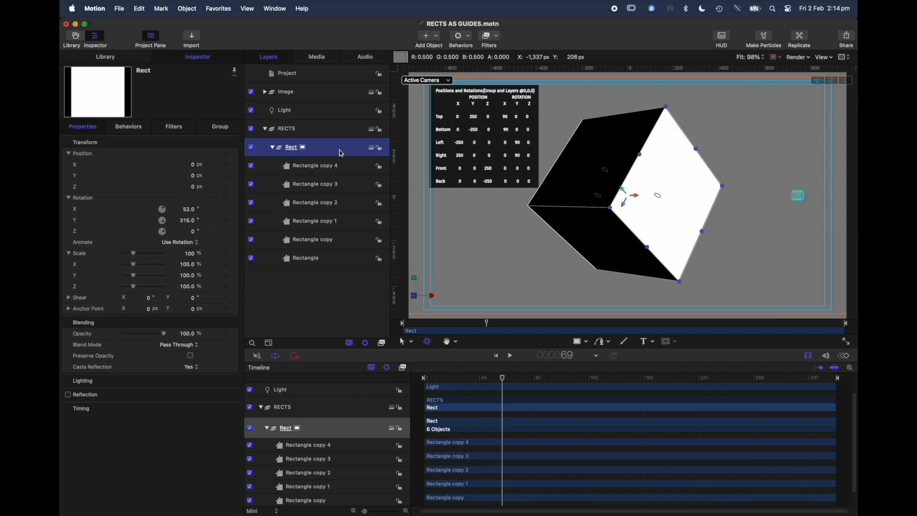
- Lower the Rect group's opacity to 12.69% and rotate the cube in X and Y, with Y at 471°
double_click(326, 145)
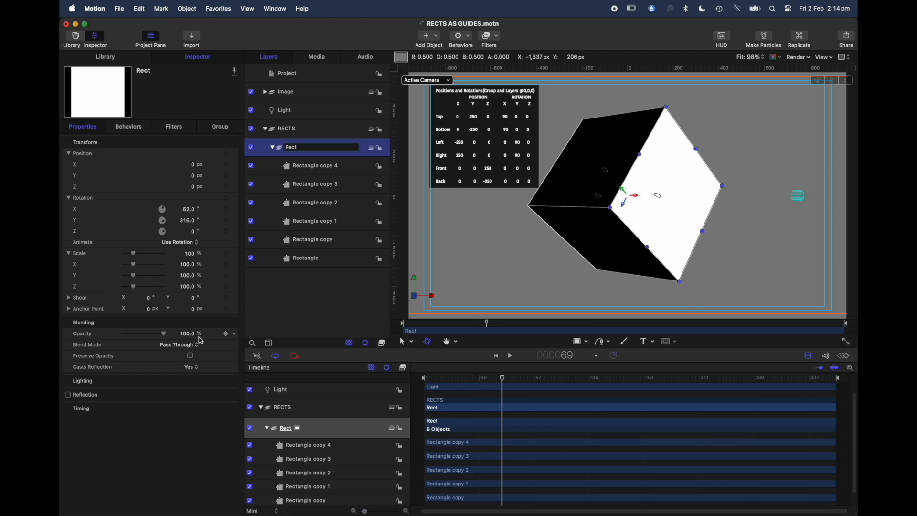
left_click_drag(164, 333, 128, 334)
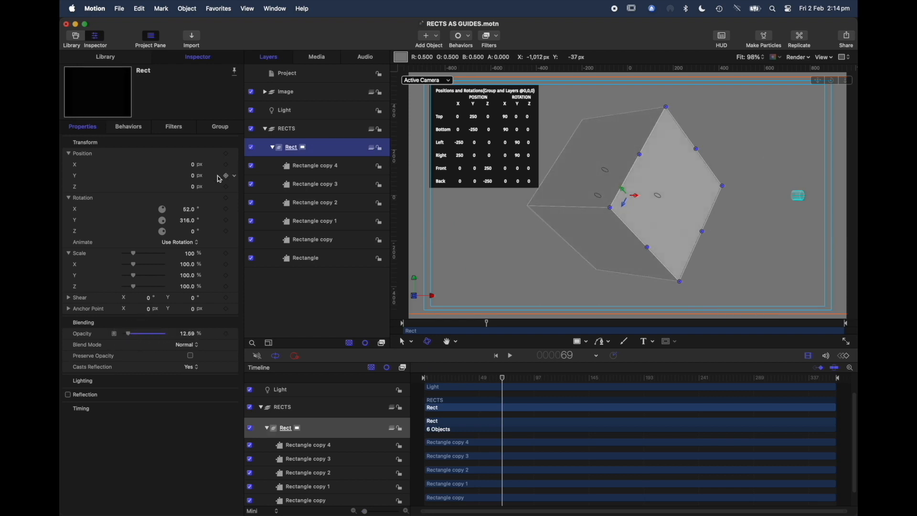
left_click_drag(187, 220, 188, 209)
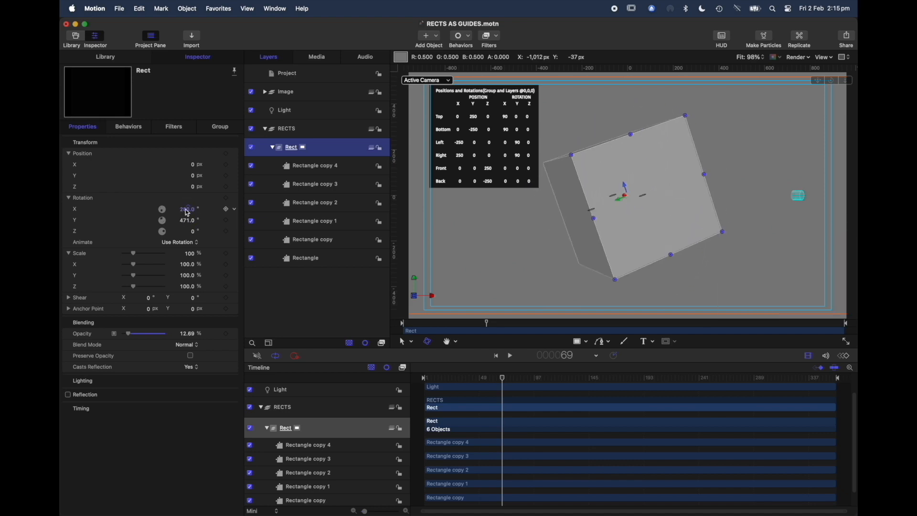
- Move the RECTS group horizontally on the canvas to an X position of about 400 px
left_click(470, 126)
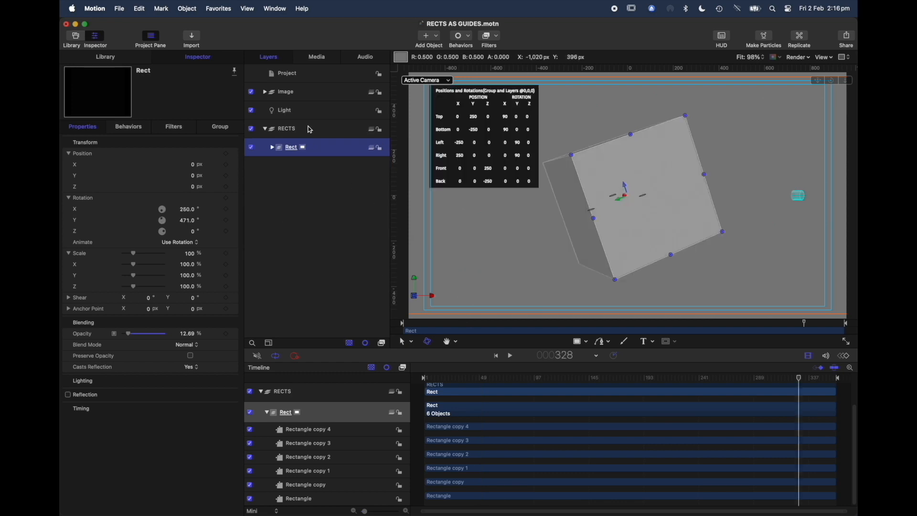
left_click(641, 198)
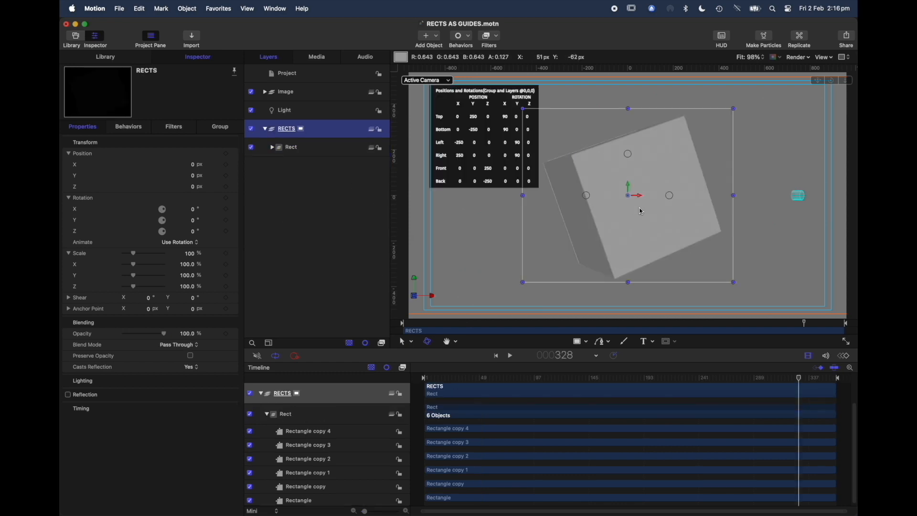
left_click_drag(641, 198, 749, 197)
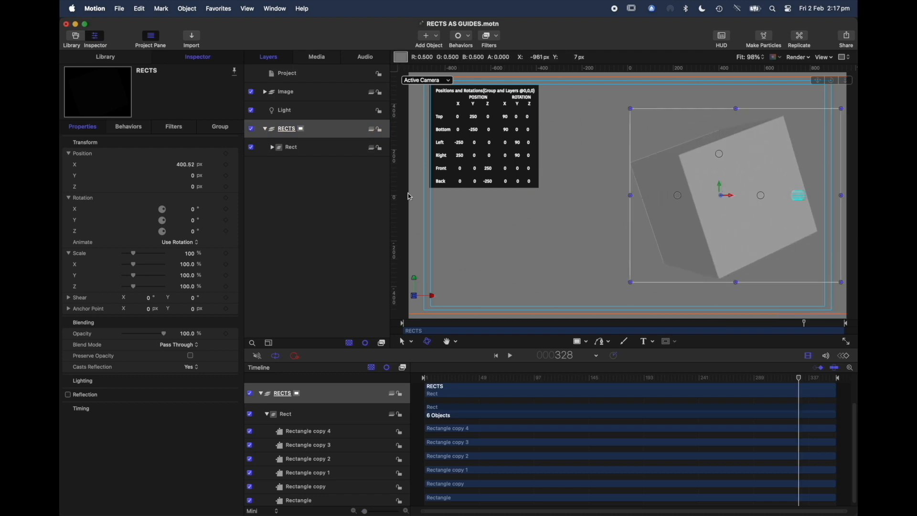
- Activate the Anchor Point tool for the RECTS group and show the canvas from the Left view
left_click(411, 343)
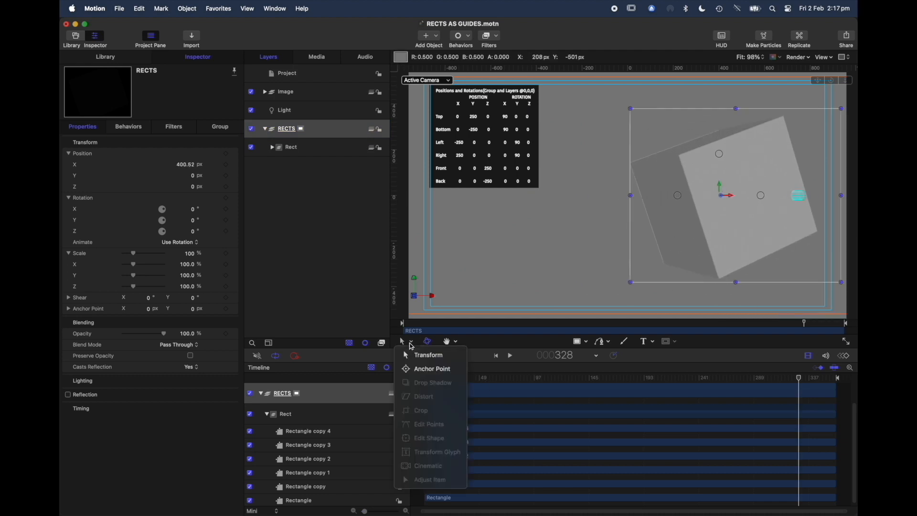
left_click(416, 370)
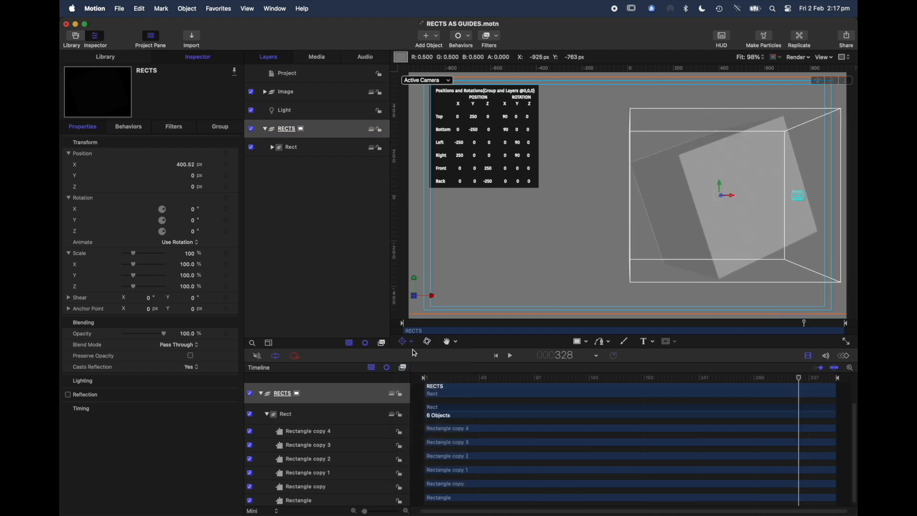
left_click(443, 80)
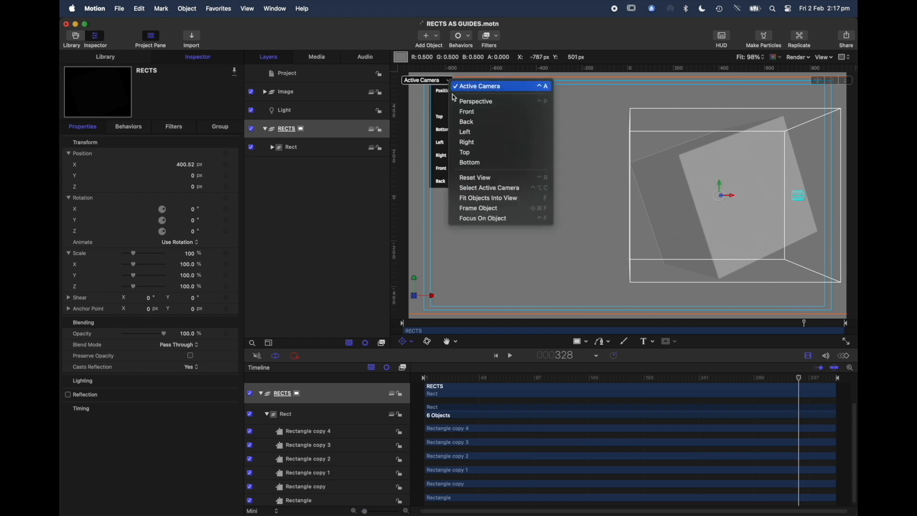
left_click(468, 134)
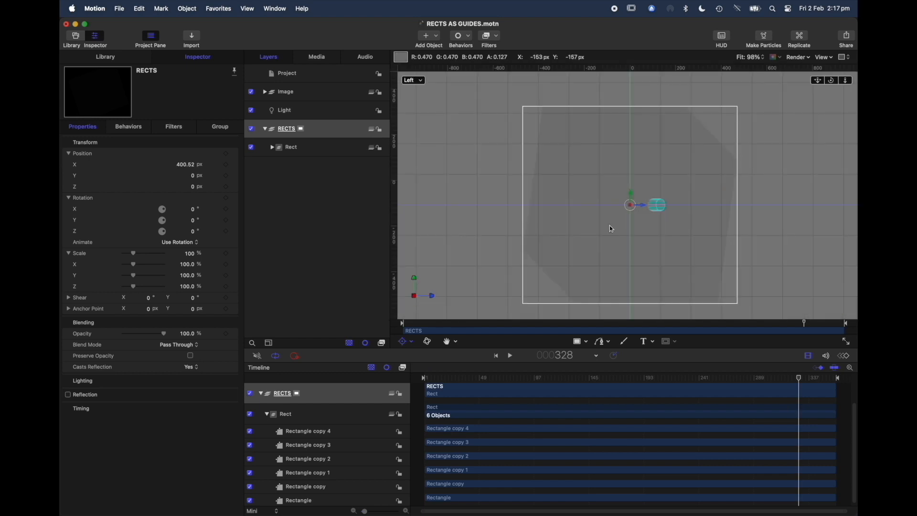
- Reset all rotation values of the Rect group inside RECTS
left_click(291, 147)
left_click(227, 198)
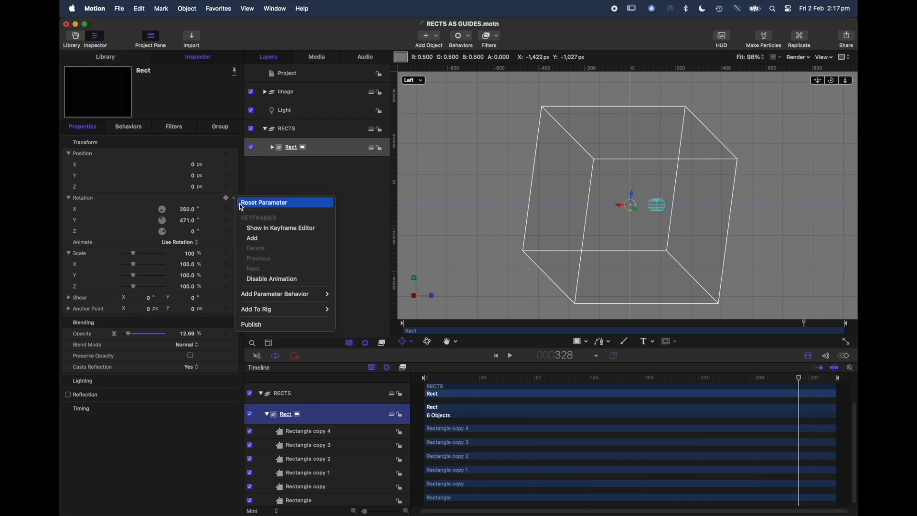
left_click(262, 203)
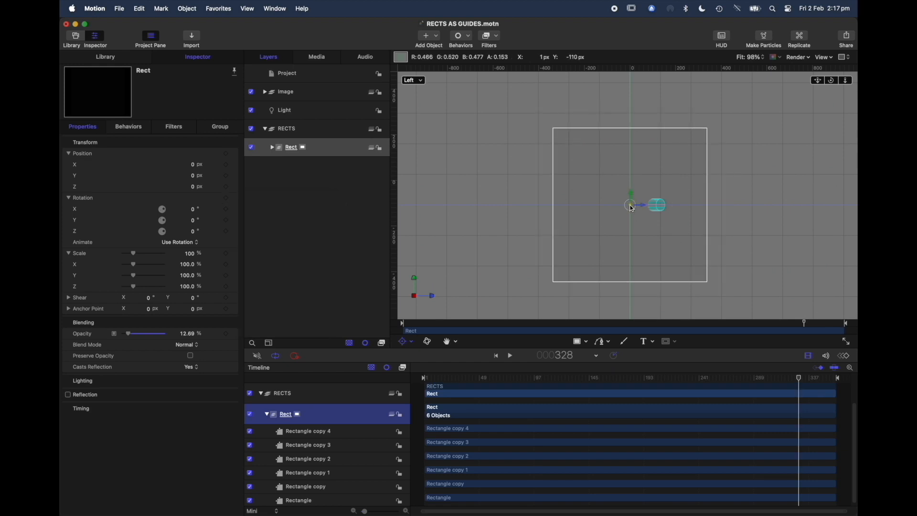
- Examine the Rect group's anchor point from the Top and Front views and return to the Active Camera view
left_click(414, 80)
left_click(438, 149)
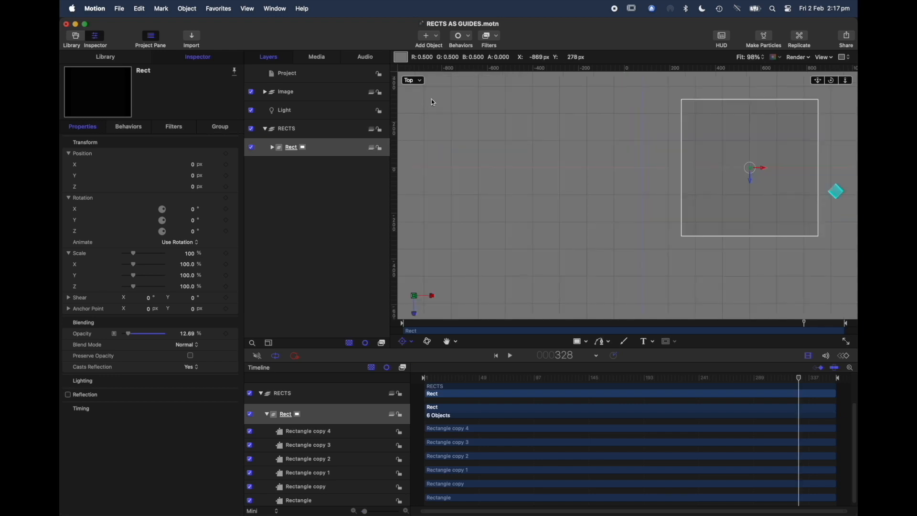
left_click(412, 80)
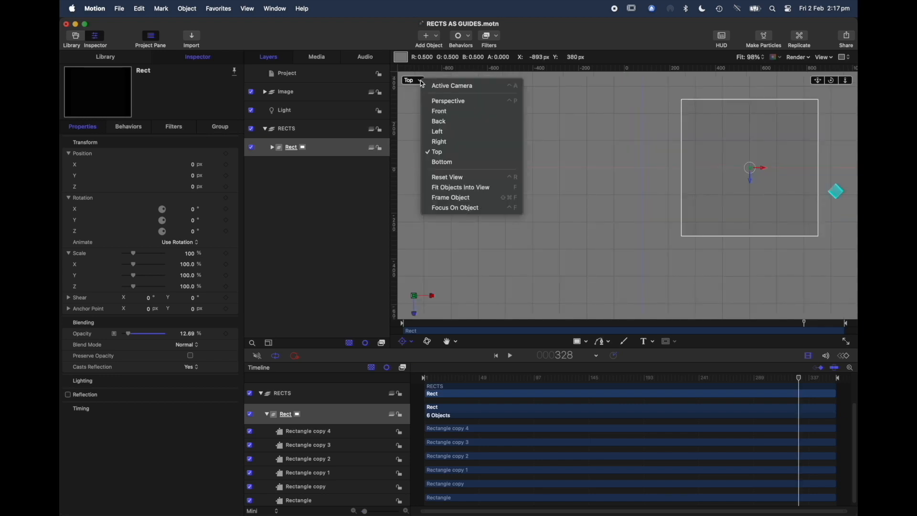
left_click(435, 112)
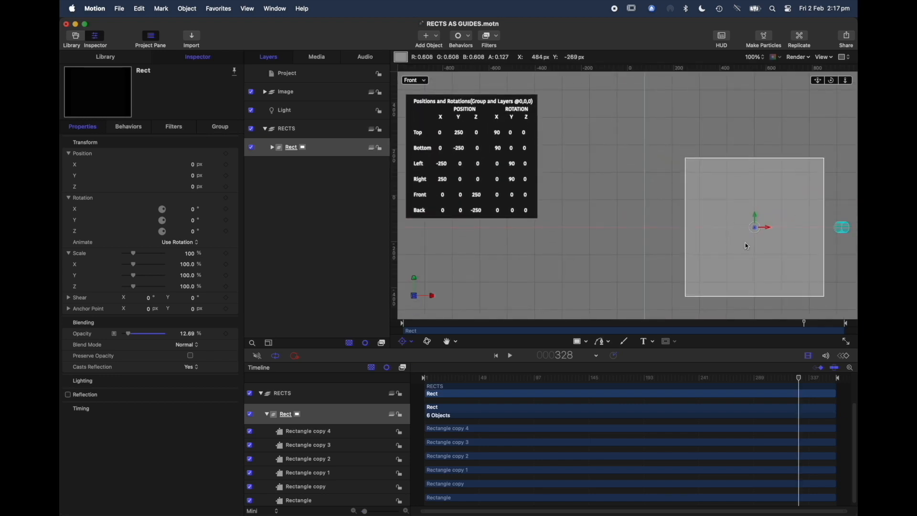
left_click(425, 81)
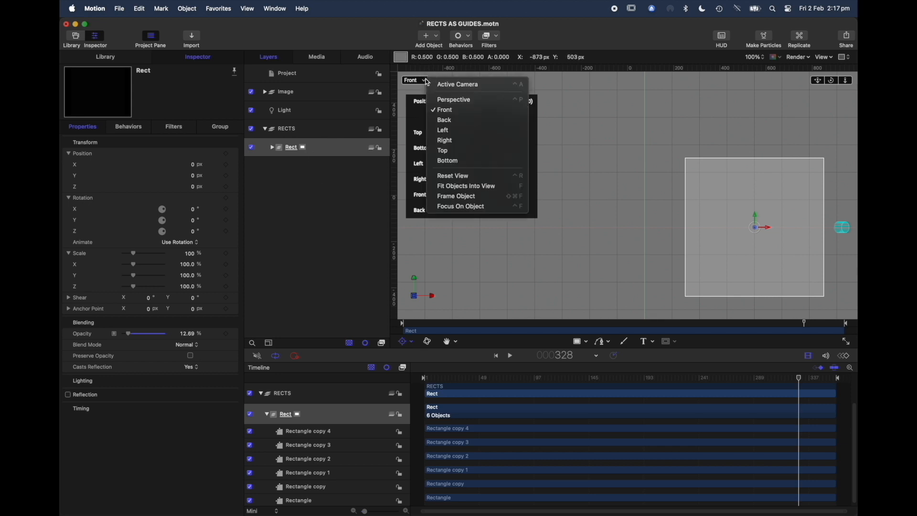
left_click(458, 85)
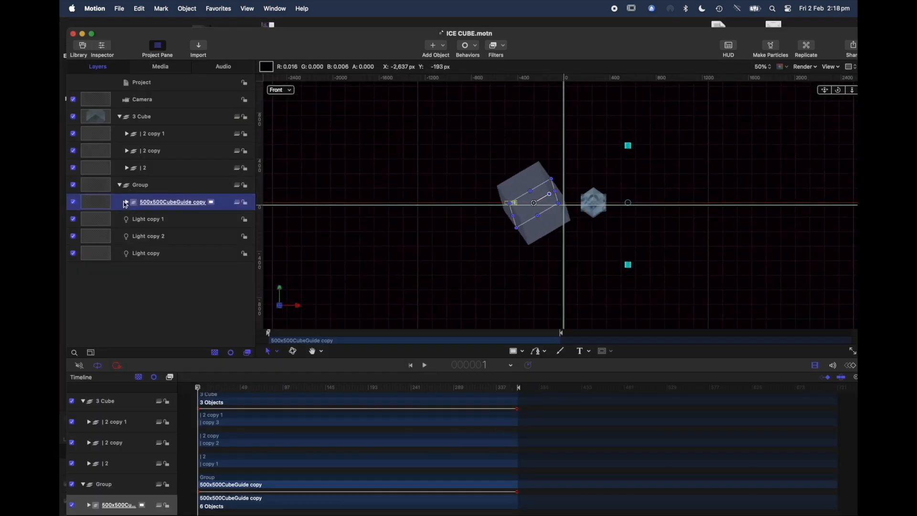
- Collapse the Group layer and examine the | 2 copy 1 group of 3 Cube up close on the canvas
left_click(126, 203)
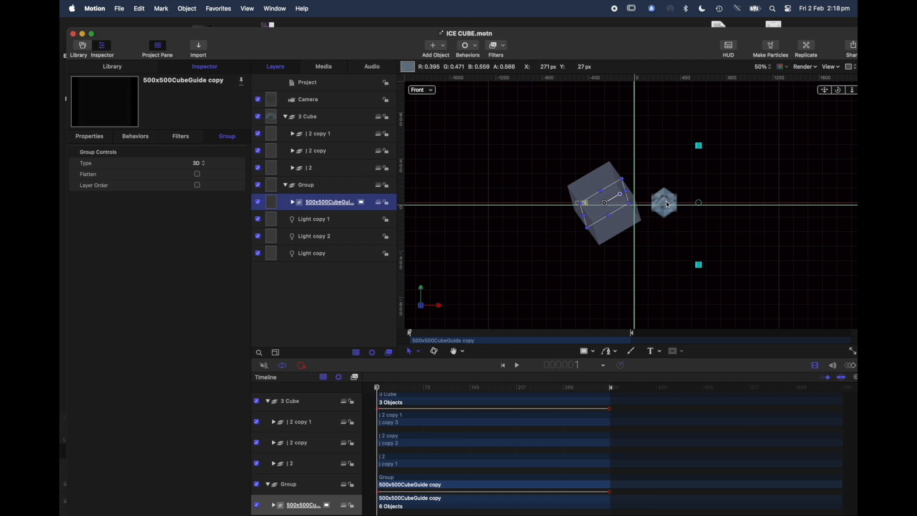
left_click(285, 185)
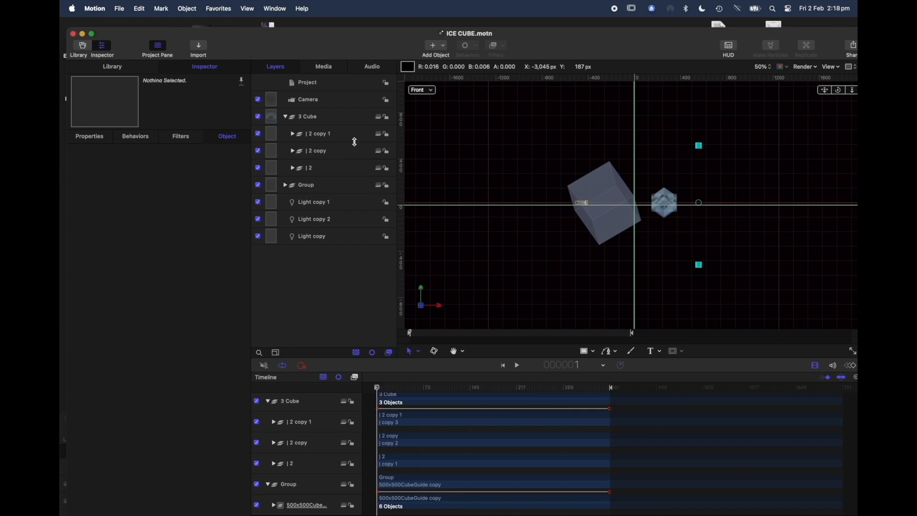
left_click(329, 167)
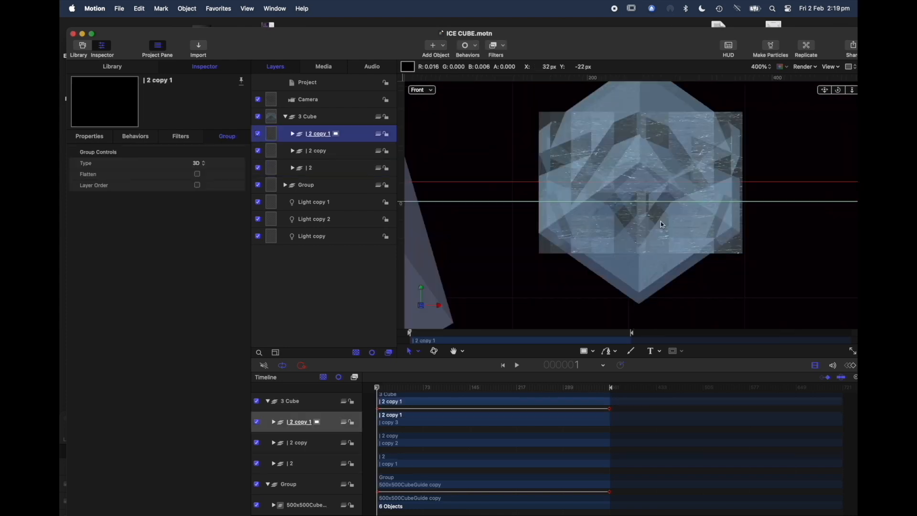
scroll(661, 222, "right", 5)
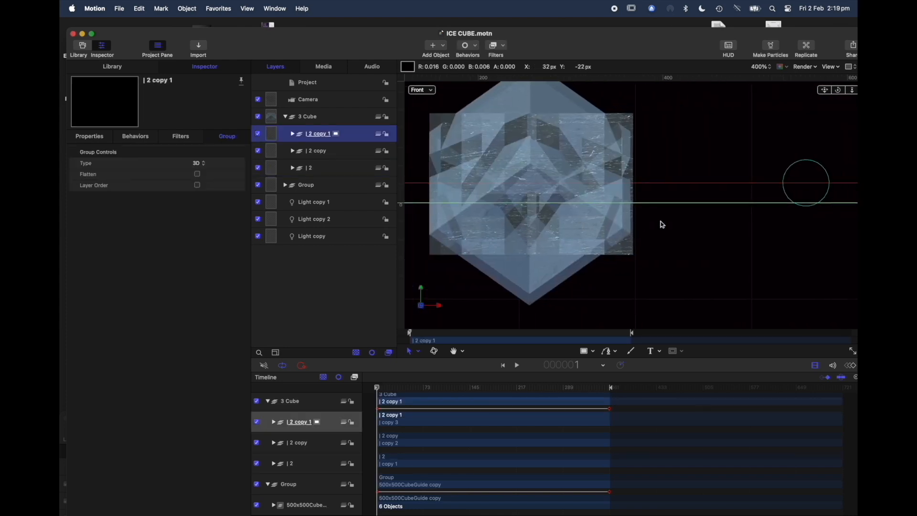
scroll(661, 222, "left", 5)
scroll(660, 222, "up", 3)
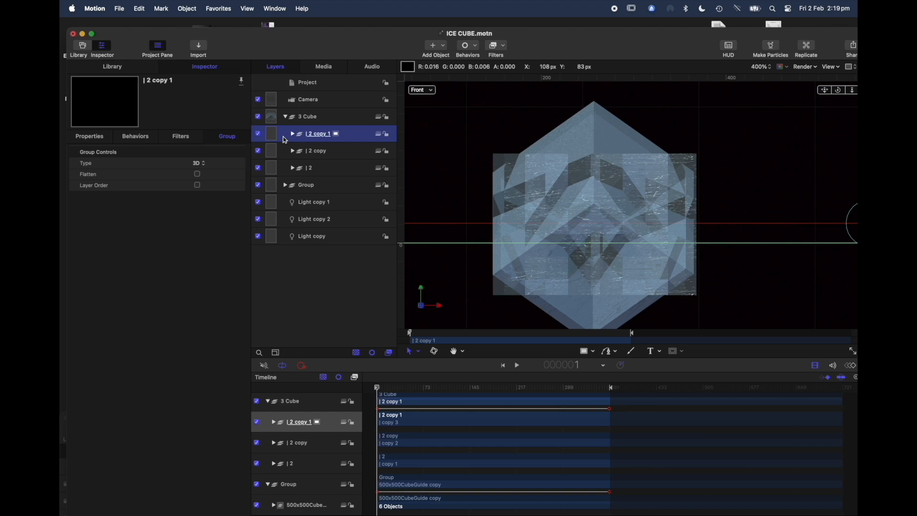
- Set the Distress layer of the | copy 1 text's Ice Block material to Dents, keeping the Front Edge Square
left_click(661, 351)
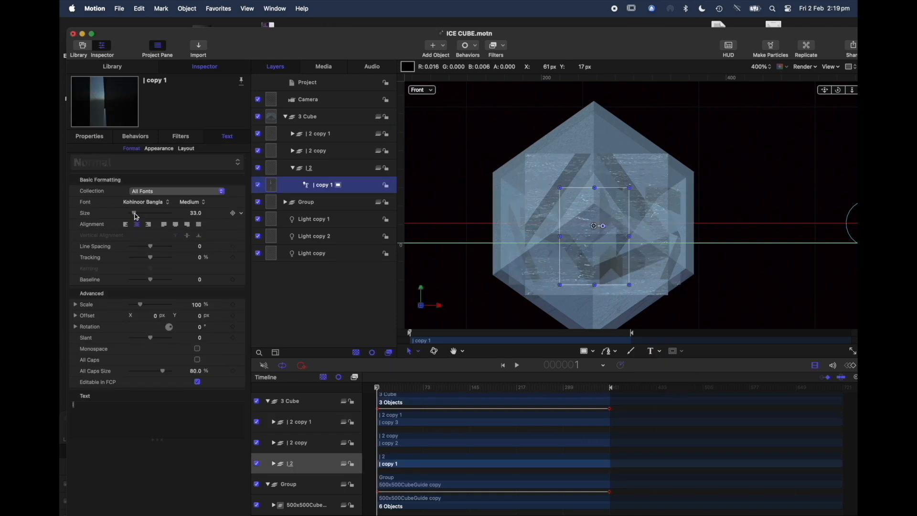
left_click_drag(135, 213, 135, 215)
left_click(160, 150)
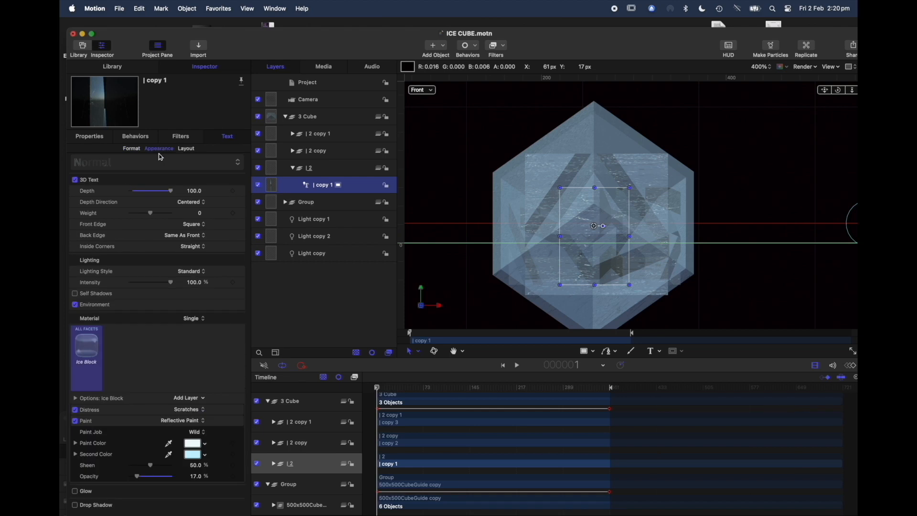
mouse_move(86, 346)
left_click(202, 410)
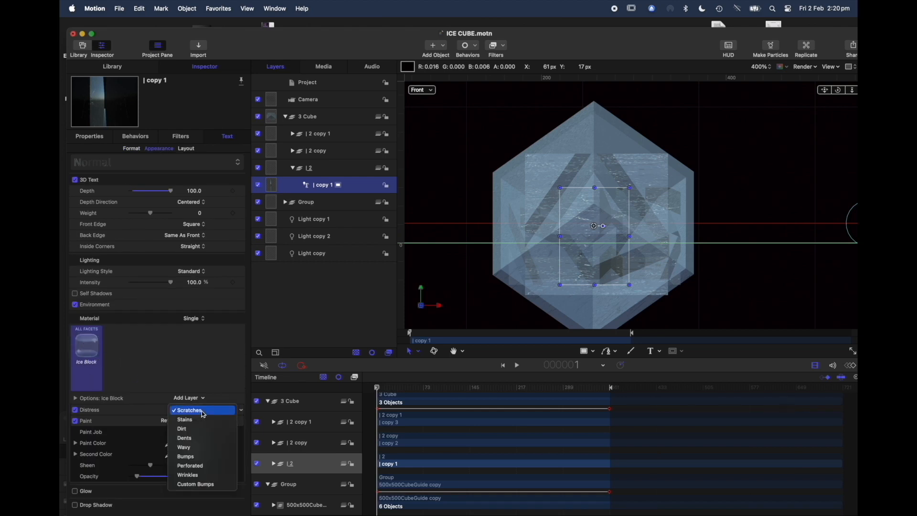
left_click(191, 438)
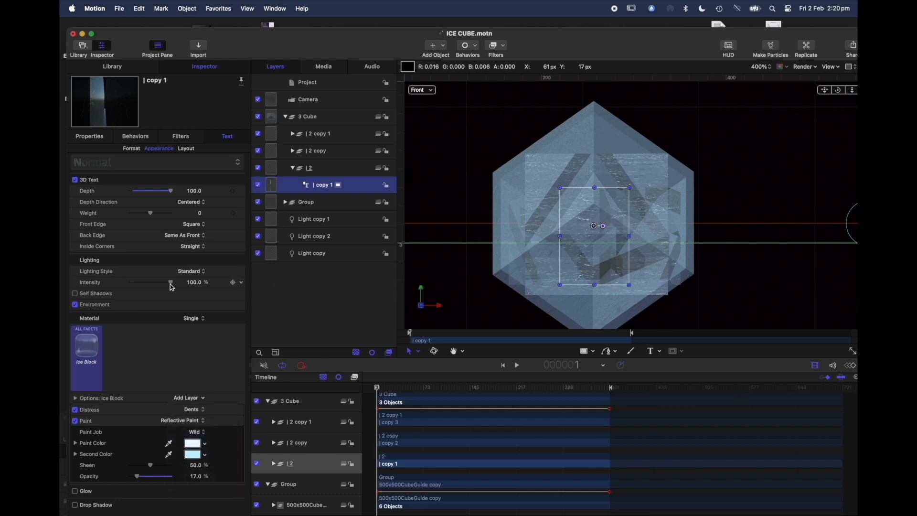
left_click(203, 225)
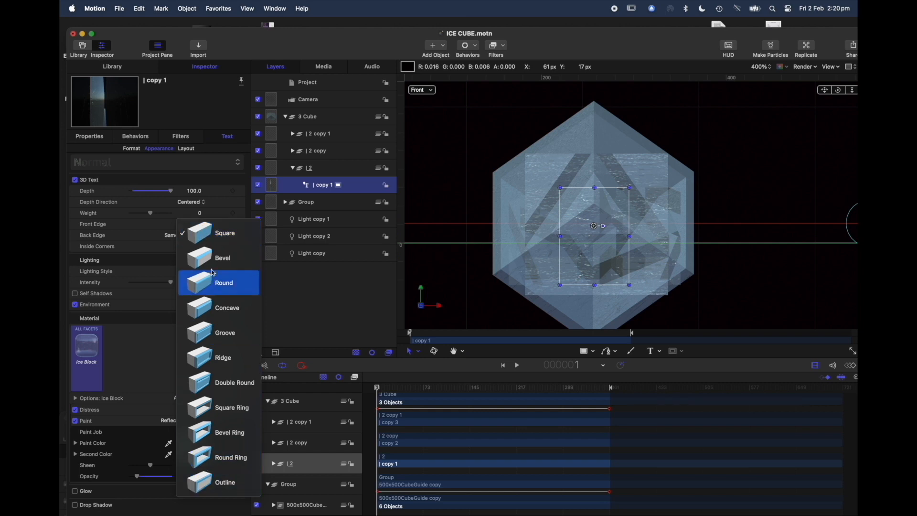
left_click(191, 228)
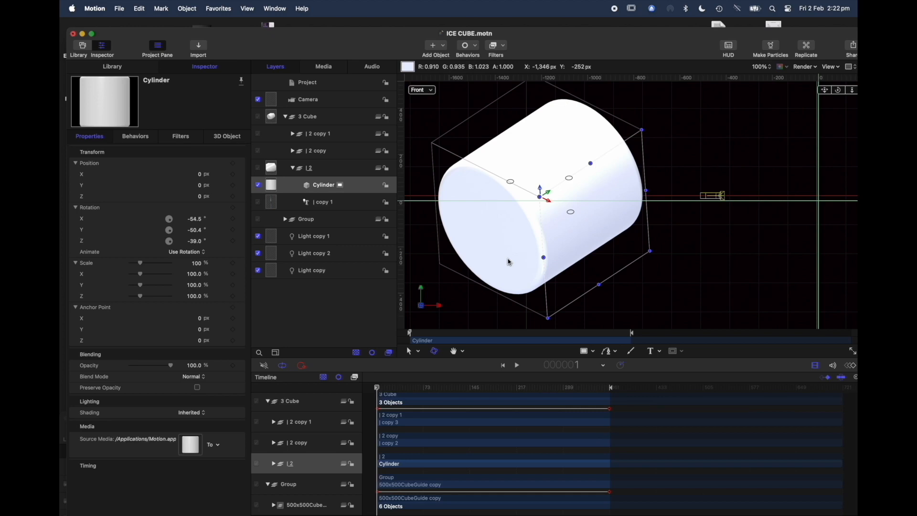
- Duplicate the Cylinder with a diagonal offset and rotate Group 1, which holds both cylinders, to -87.4° in Y
left_click(345, 189)
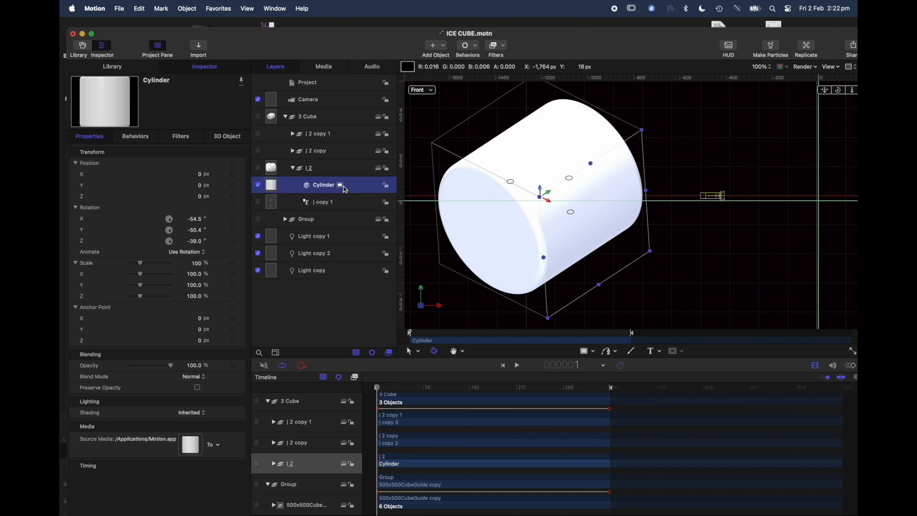
key("super+d")
left_click_drag(540, 194, 601, 157)
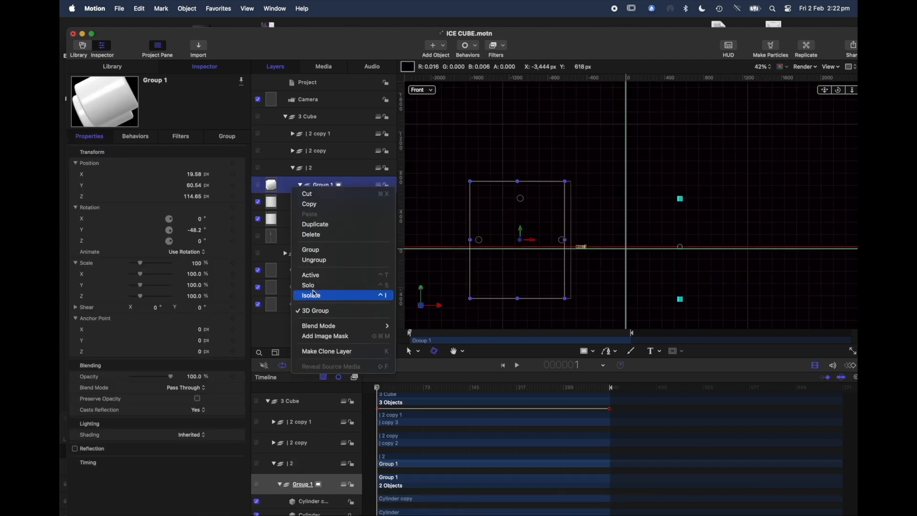
key("Escape")
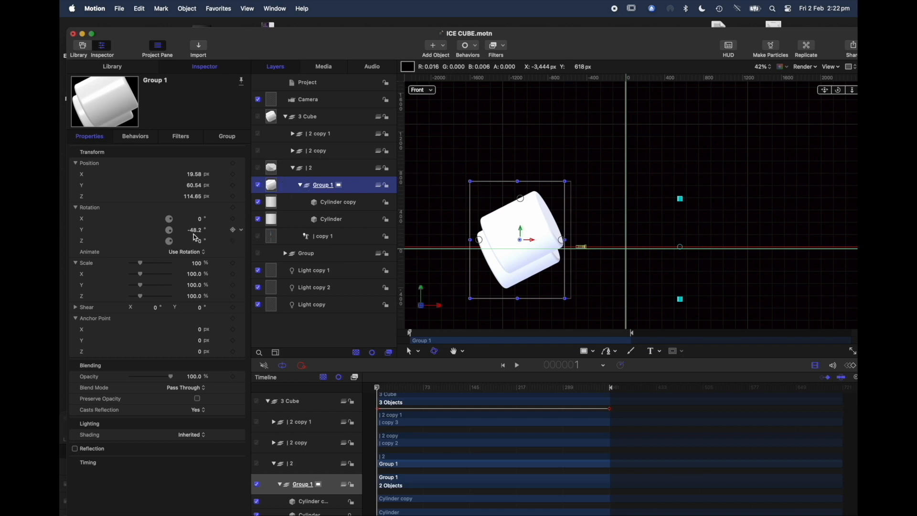
left_click_drag(196, 231, 176, 230)
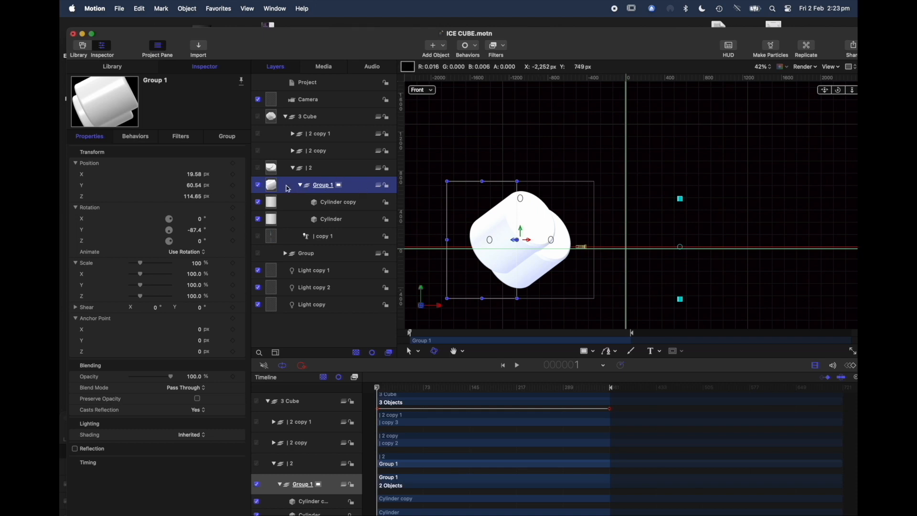
- Delete Group 1 with its cylinders and show the text settings of the | copy 1 layer
key("Delete")
left_click(345, 191)
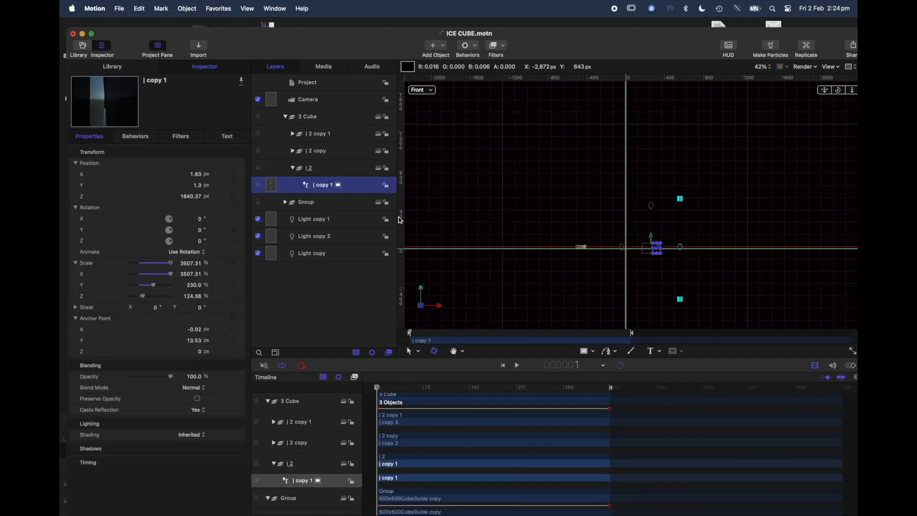
left_click(763, 67)
left_click(764, 126)
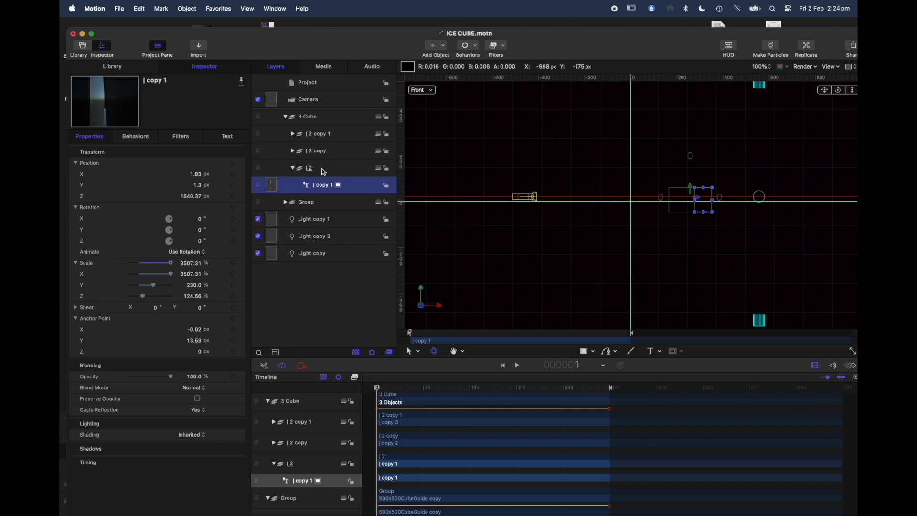
left_click(297, 184)
left_click(228, 136)
left_click(85, 353)
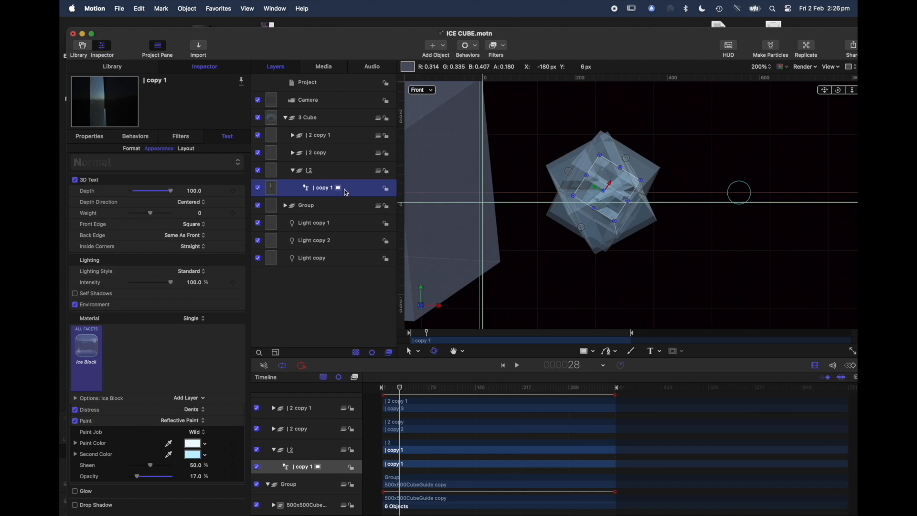
- Isolate the | copy 1 text layer and set its material's Distress type to Scratches
right_click(293, 190)
left_click(304, 283)
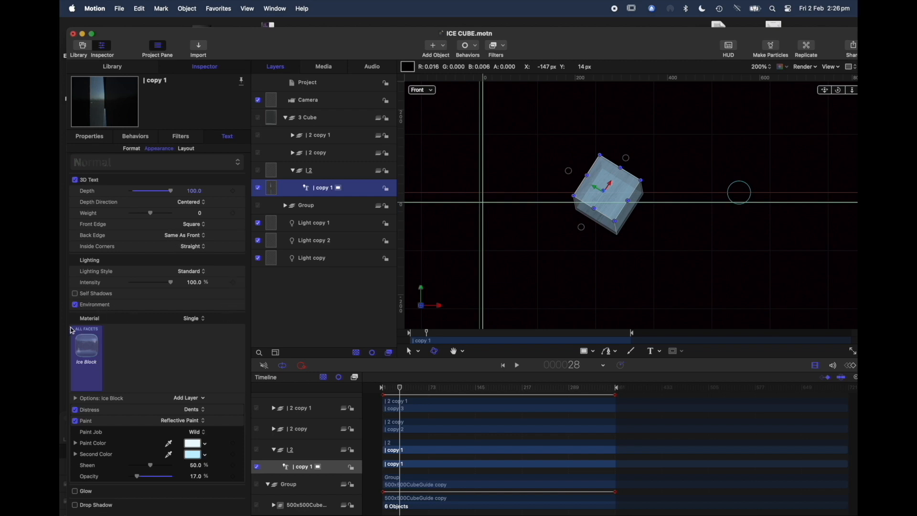
mouse_move(90, 349)
left_click(202, 414)
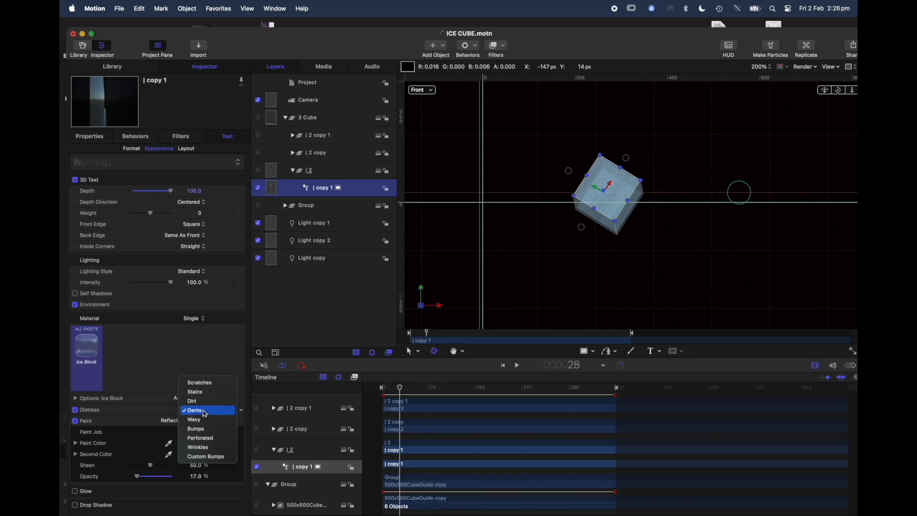
left_click(205, 385)
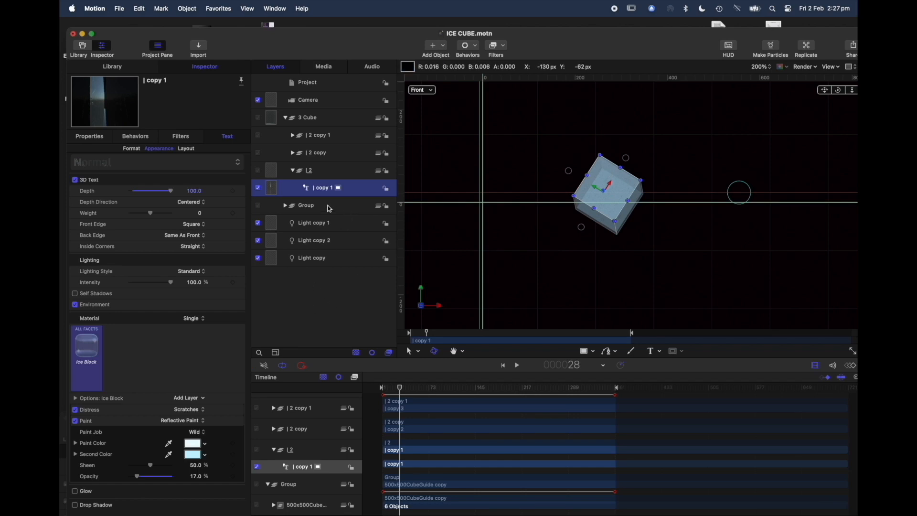
- Rotate the | copy 1 text object to 83° in Y and switch the canvas to the Active Camera view
left_click(348, 188)
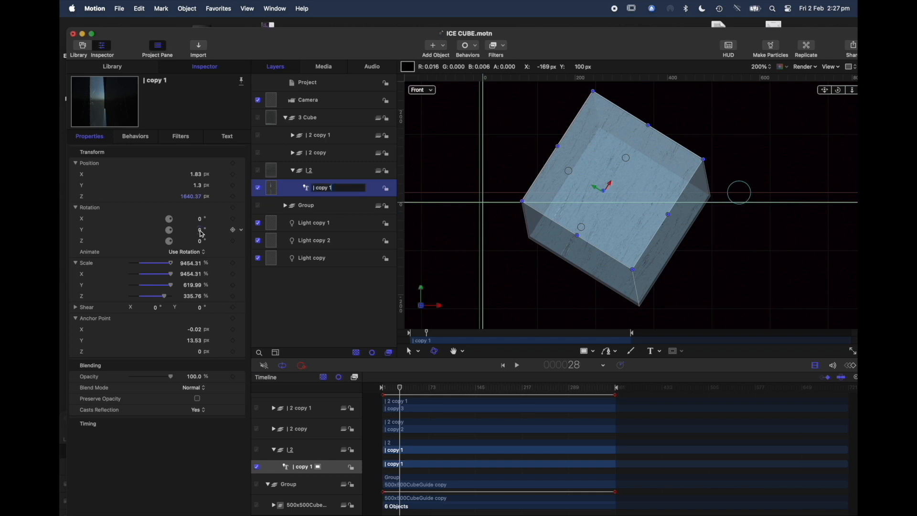
left_click_drag(200, 230, 199, 230)
left_click(422, 90)
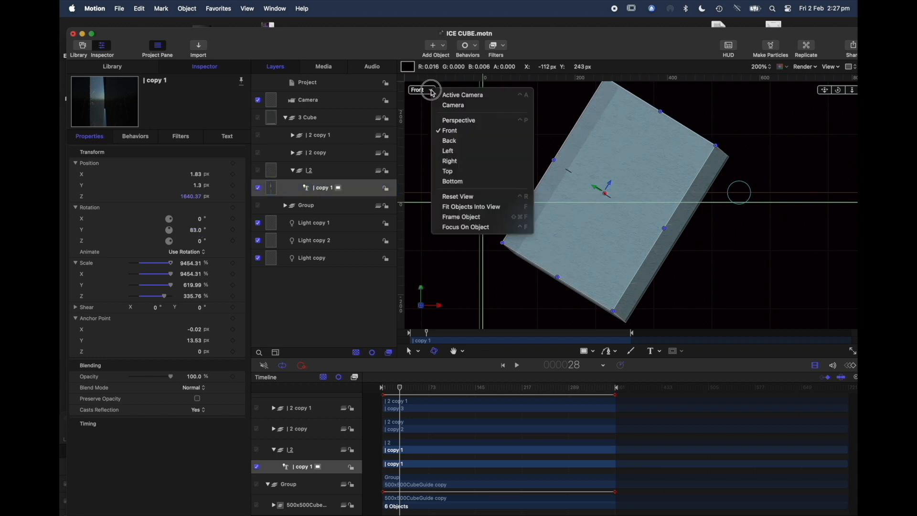
left_click(462, 95)
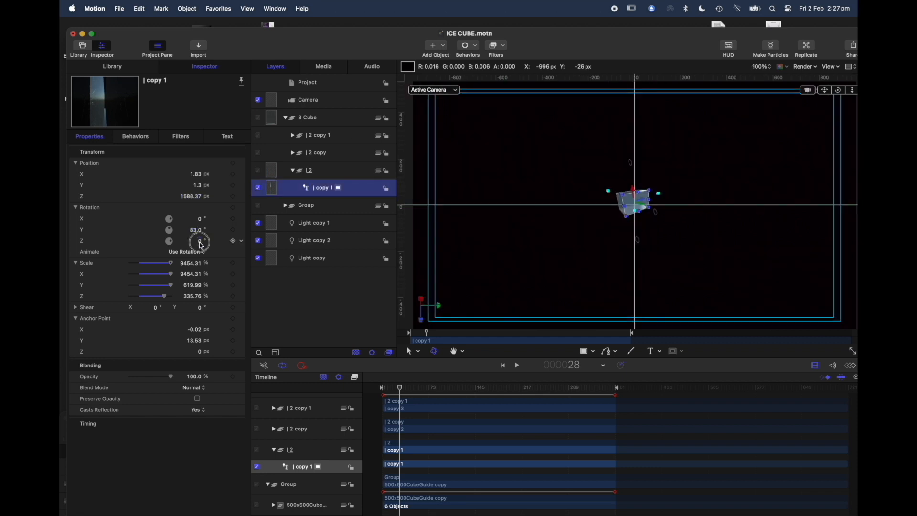
- Rotate the | copy 1 text object to -127.7° in Z and set its scale to 9430.31% in X and 671.6% in Y
mouse_move(202, 245)
left_mouse_down()
mouse_move(167, 245)
mouse_move(202, 246)
left_mouse_up()
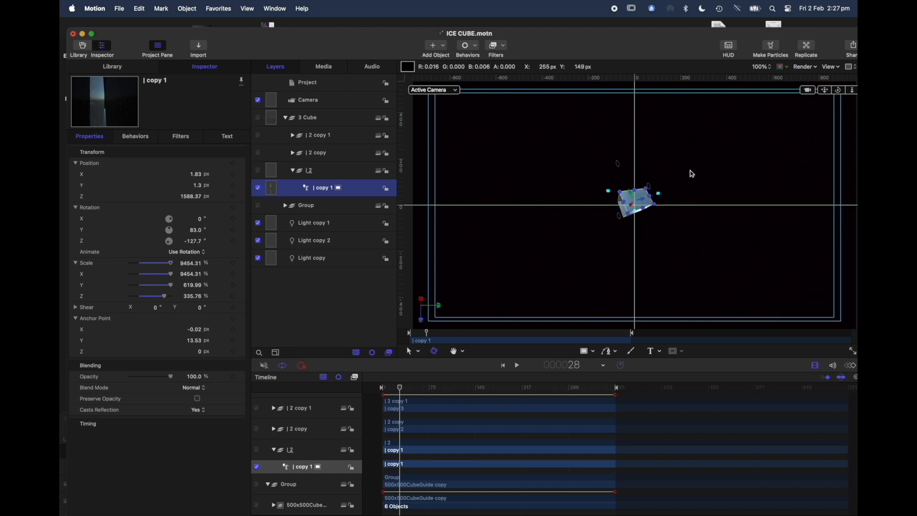
left_click(763, 67)
left_click(762, 77)
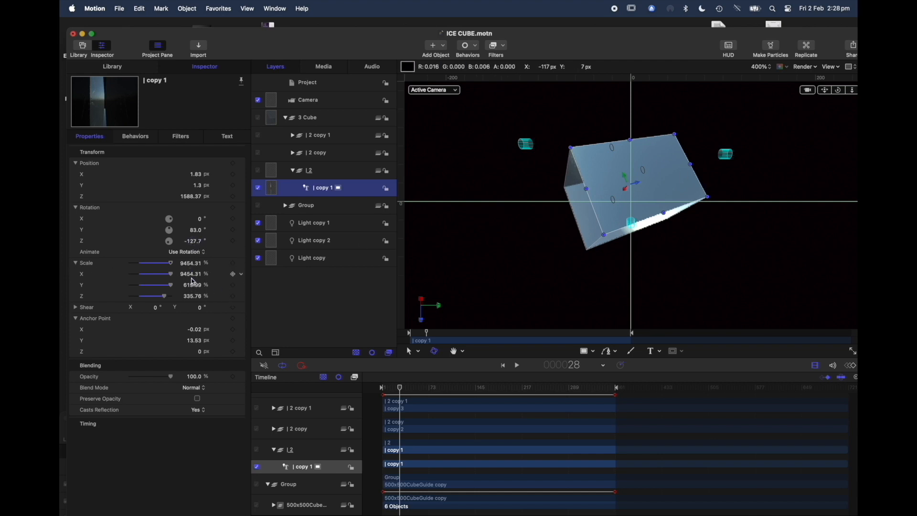
left_click_drag(191, 278, 193, 288)
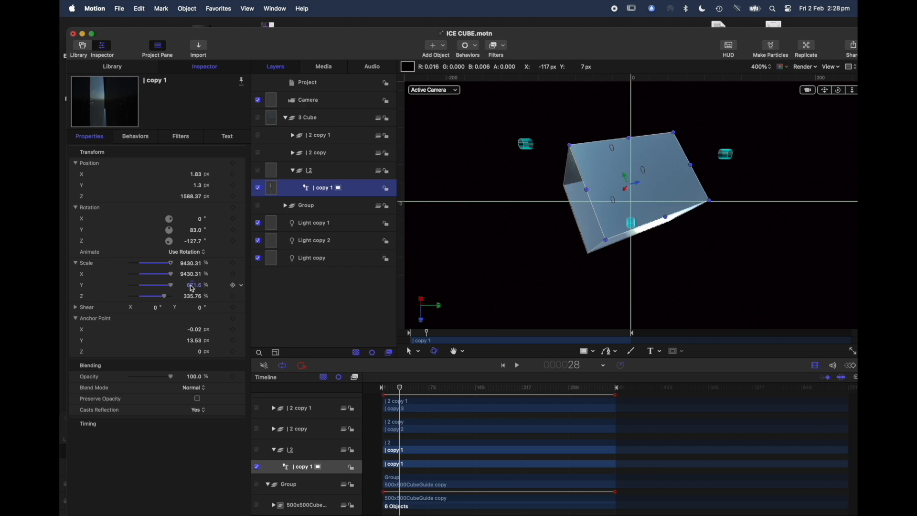
- Switch the canvas to the Front view and reset the rotations of | copy 1, | 2 and 3 Cube to 0°
left_click(457, 90)
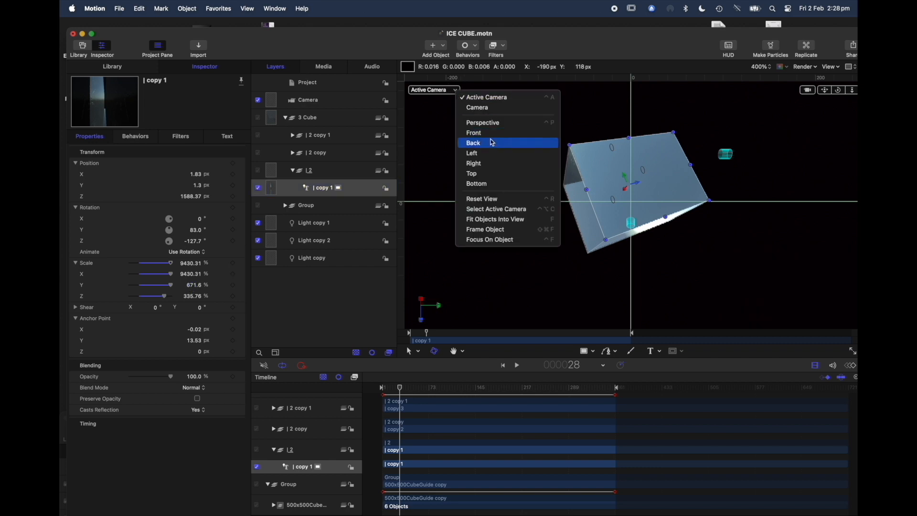
left_click(477, 133)
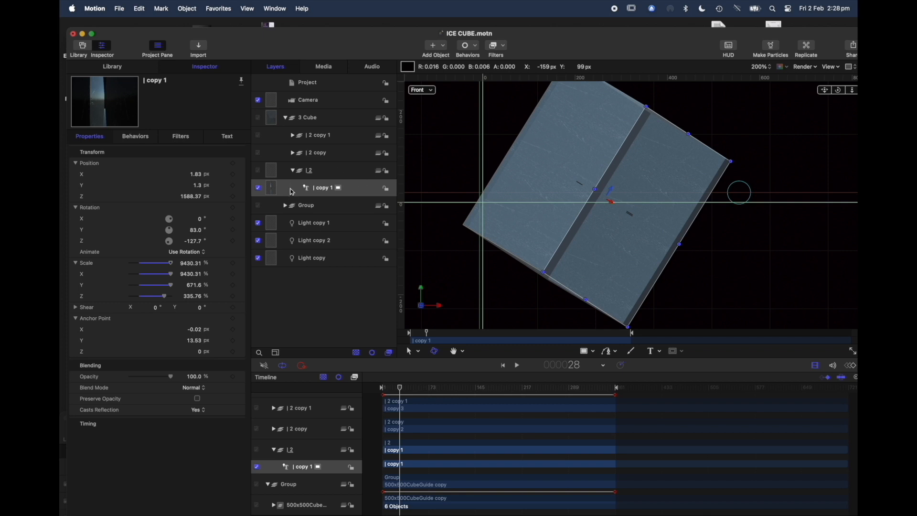
left_click(244, 218)
left_click(330, 175)
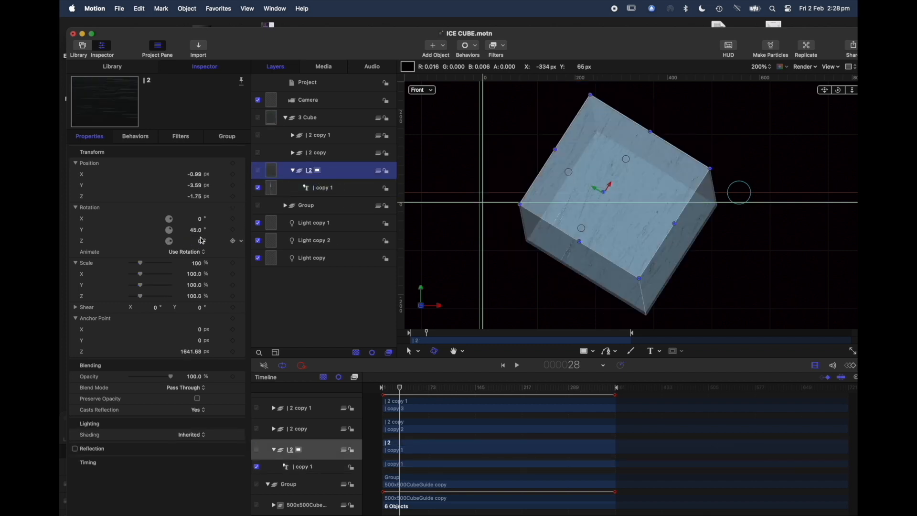
key("super+z")
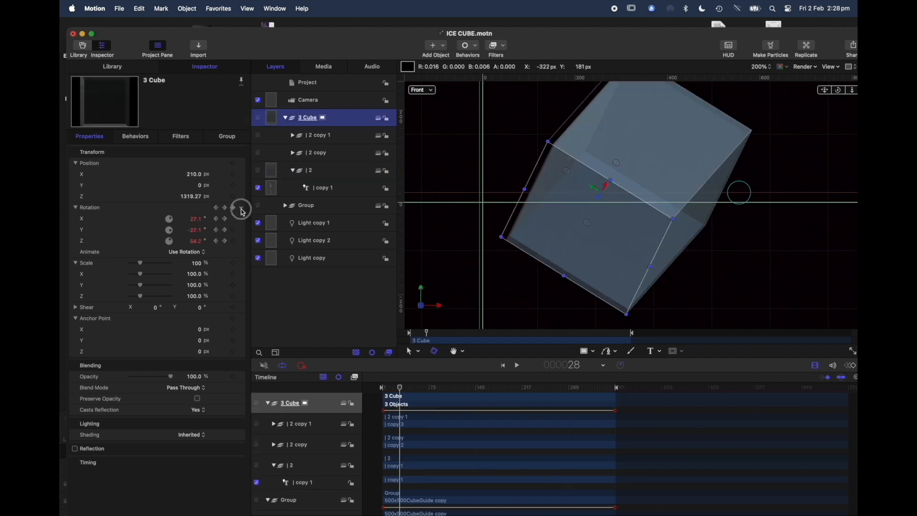
left_click(237, 218)
left_click(258, 212)
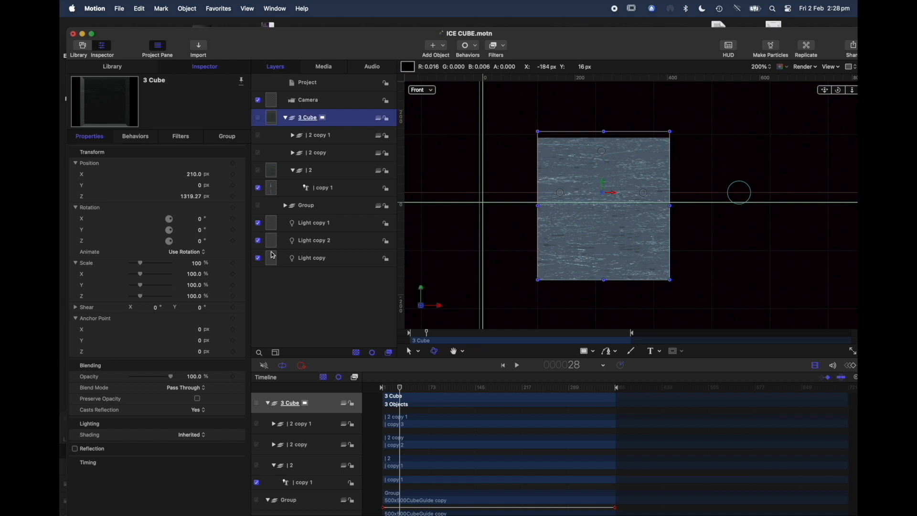
- Move the anchor point of | copy 1 to 9.16 px in Y and -0.4 px in Z, using the Front and Left views
left_click(285, 192)
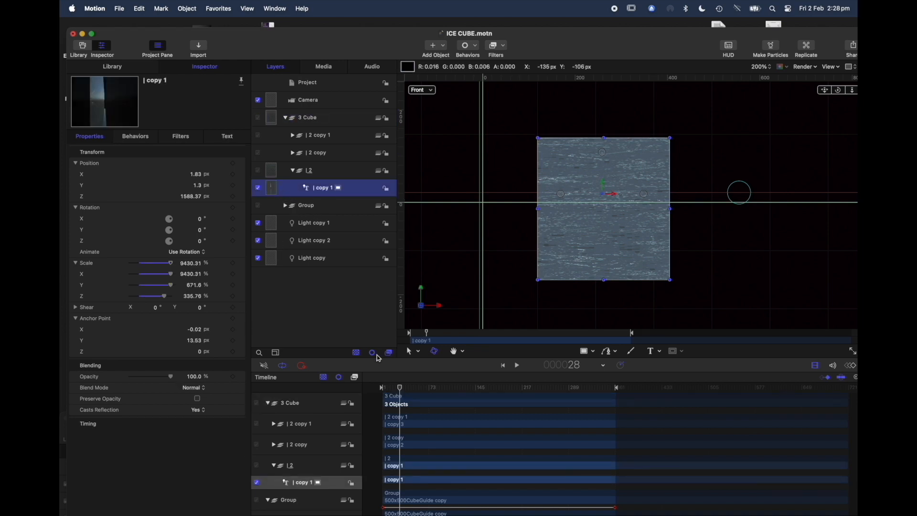
left_click(422, 355)
left_click(437, 377)
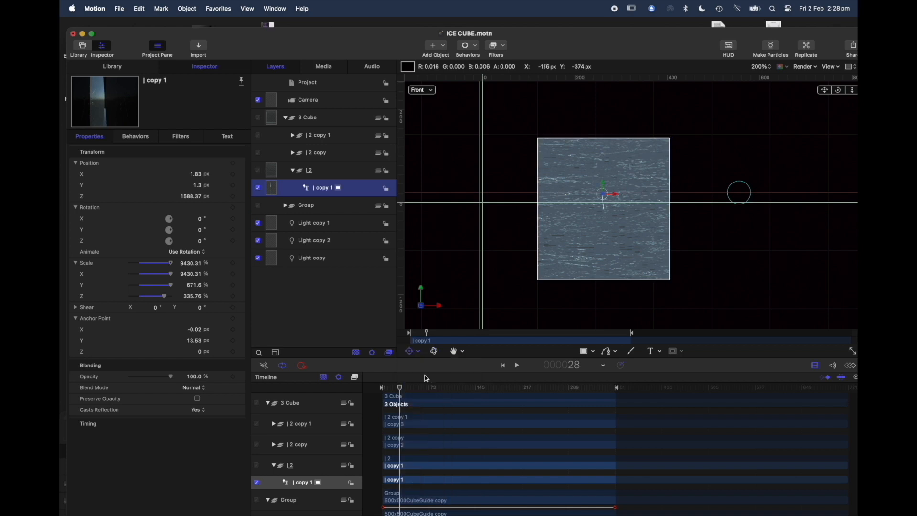
left_click_drag(600, 191, 616, 215)
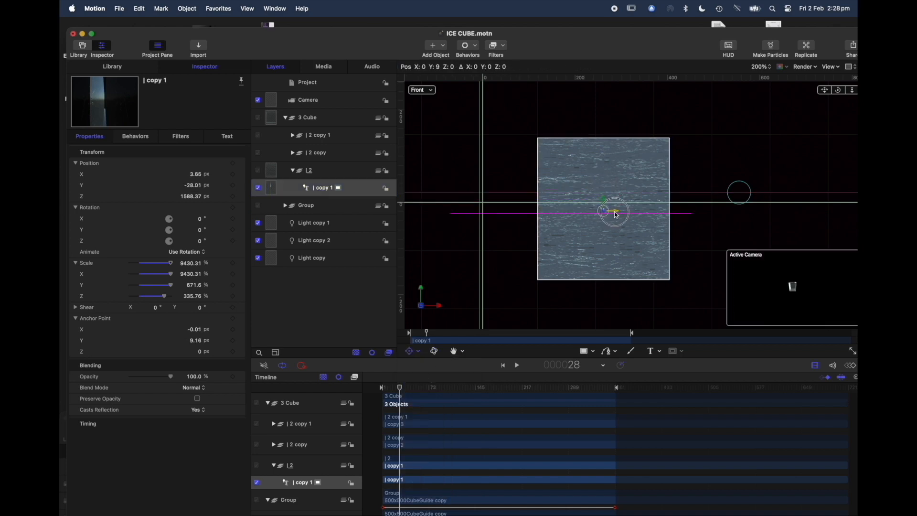
left_click(422, 90)
left_click(449, 152)
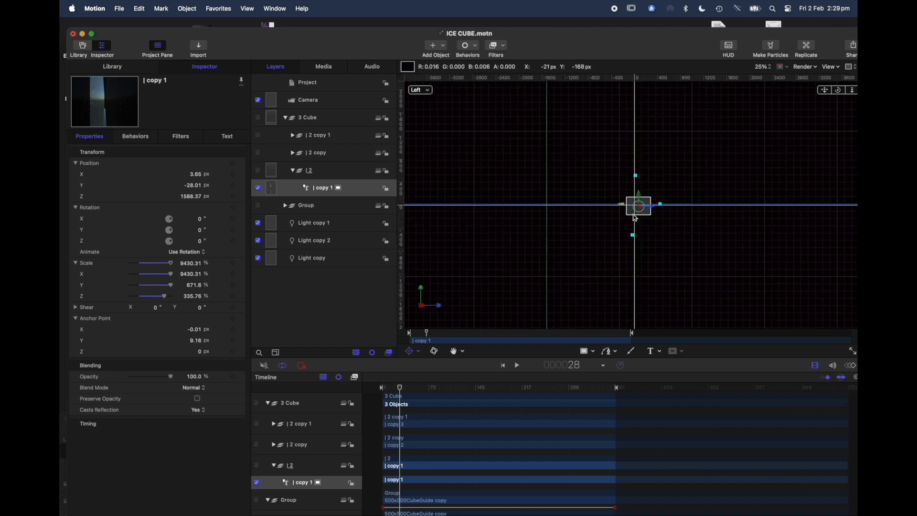
left_click_drag(651, 207, 649, 206)
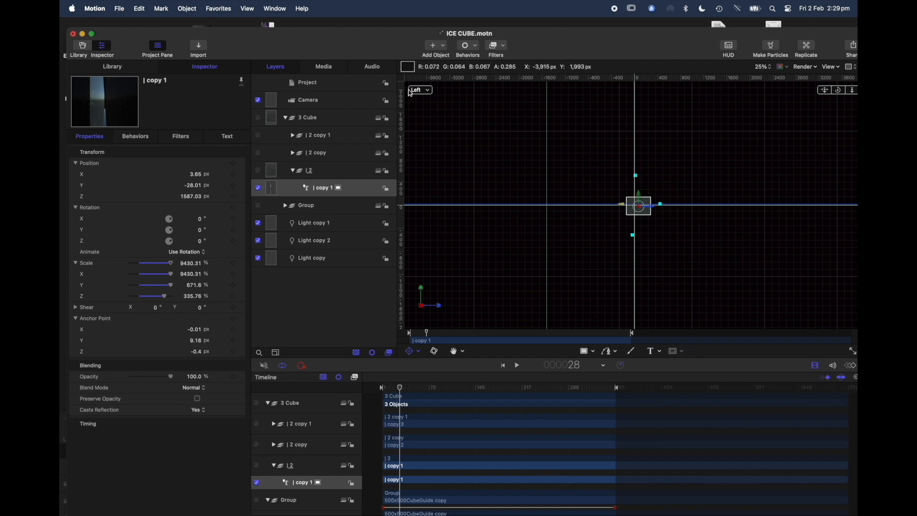
- Test the Y rotation of | copy 1 around its anchor point in the Left view at 100% zoom and return it to 0°
left_click(763, 66)
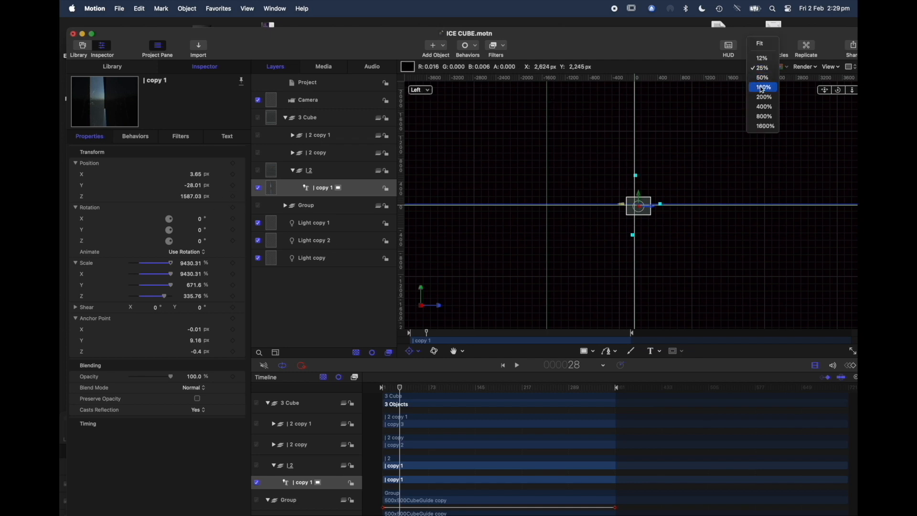
left_click(762, 86)
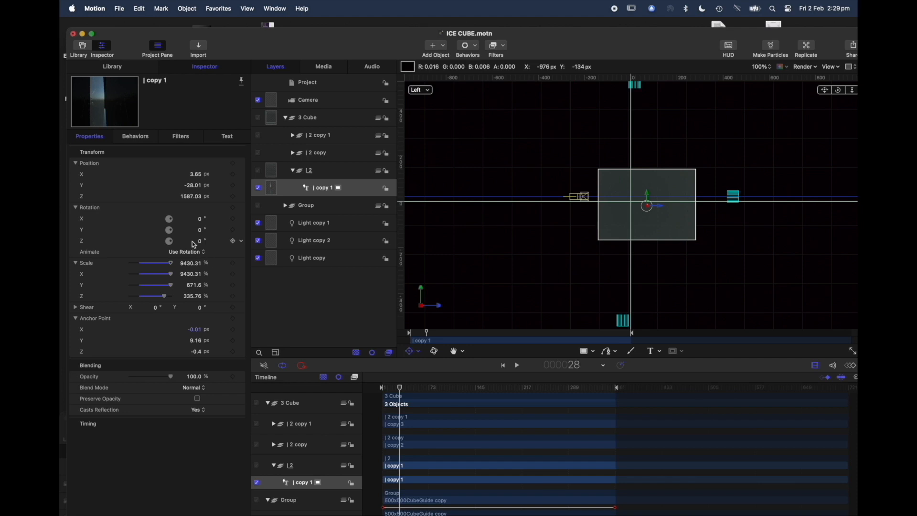
left_click_drag(201, 232, 191, 233)
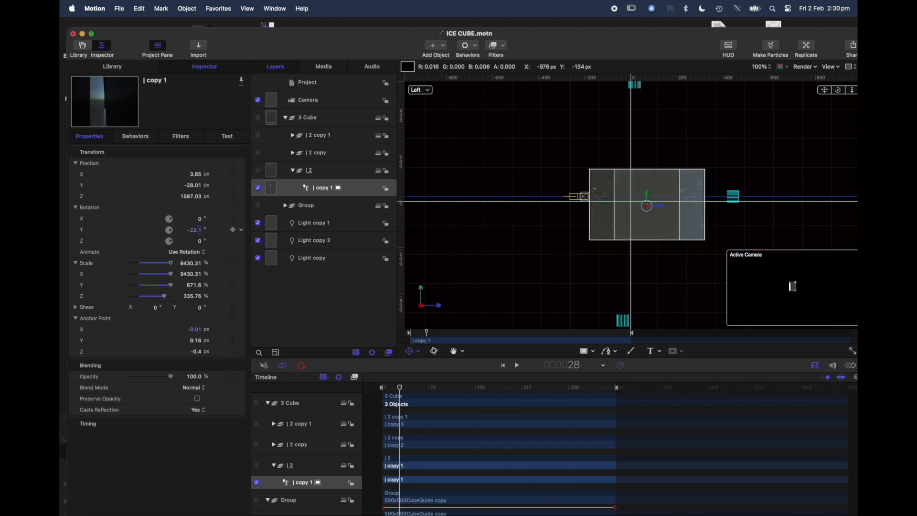
left_click(199, 232)
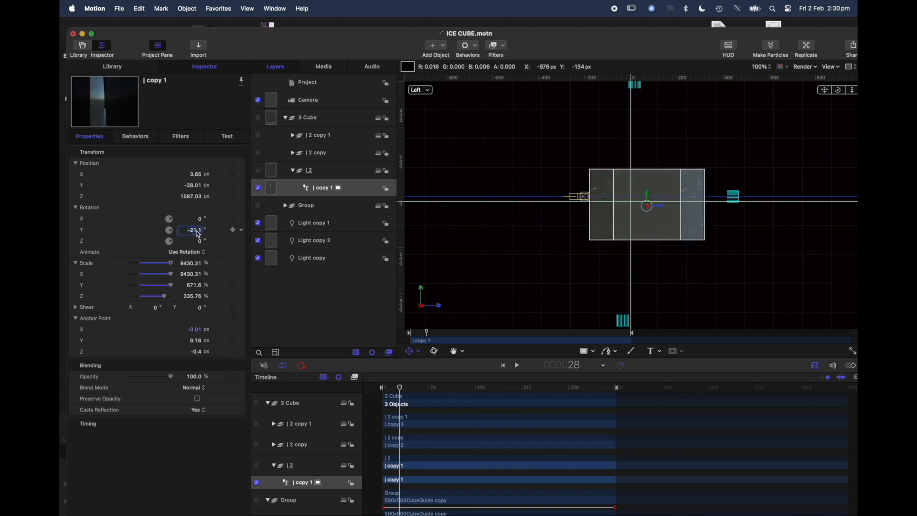
key("Return")
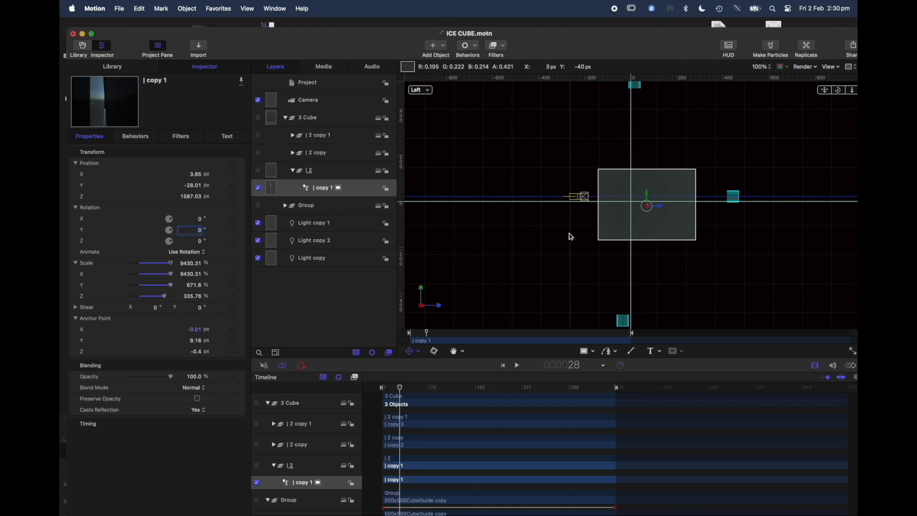
- Reduce the Z scale of | copy 1 to 235.97%, judging the cube's proportions in the Left and Top views
left_click_drag(193, 297, 183, 298)
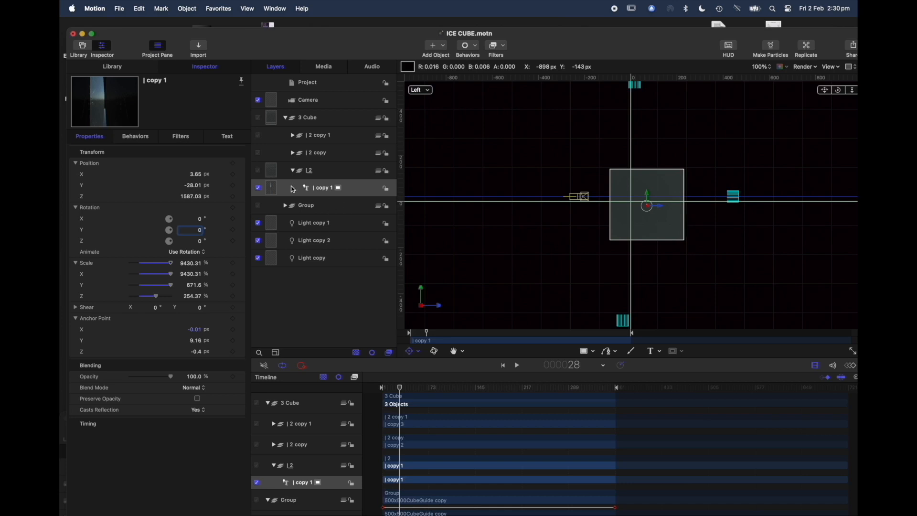
left_click(421, 90)
left_click(446, 171)
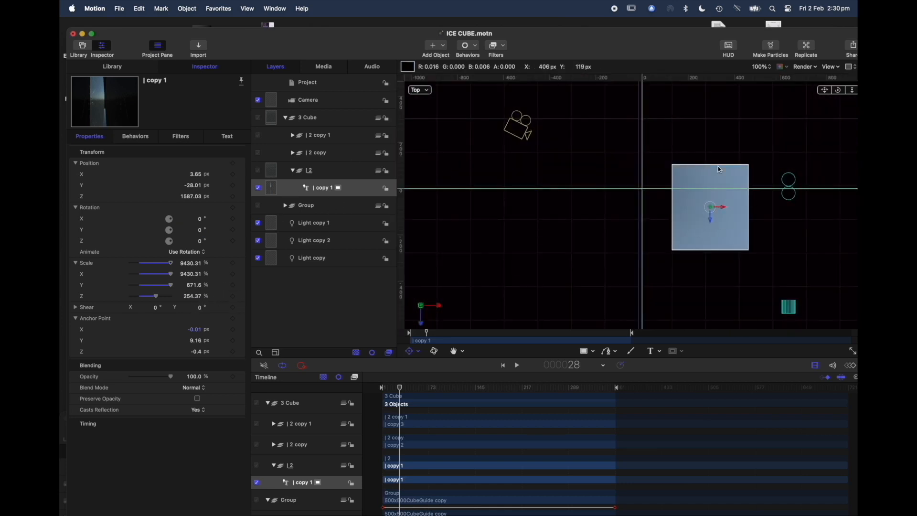
left_click_drag(188, 298, 179, 299)
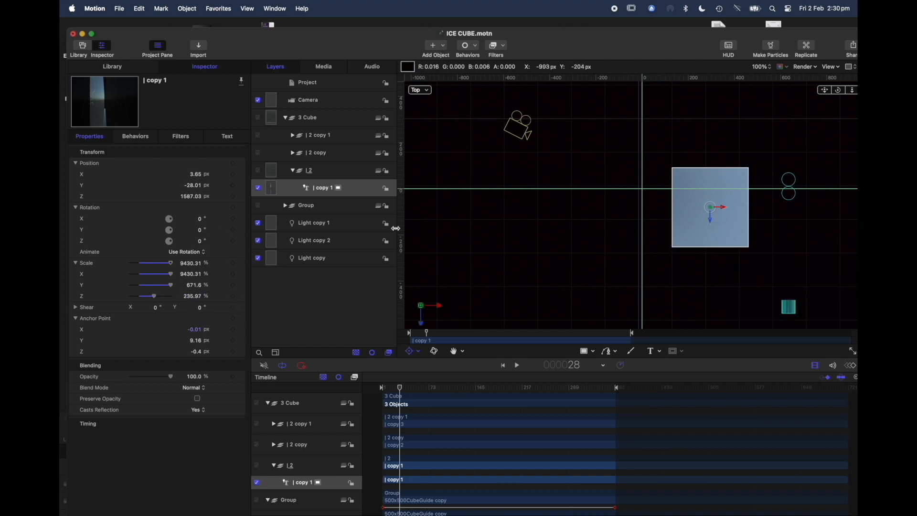
- Rotate | copy 1 to 28.0° in X and 19.2° in Y in the Front view
left_click(421, 90)
left_click(440, 138)
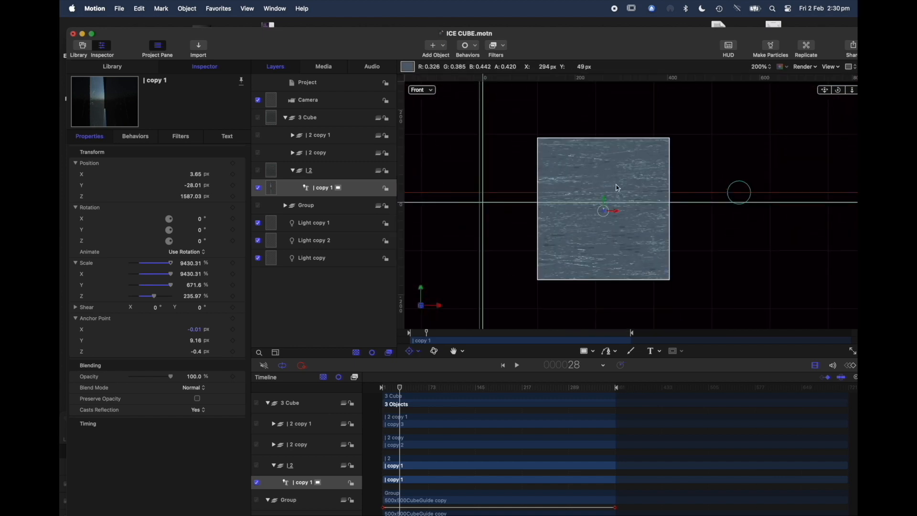
left_click_drag(199, 232, 157, 232)
left_click_drag(199, 219, 350, 161)
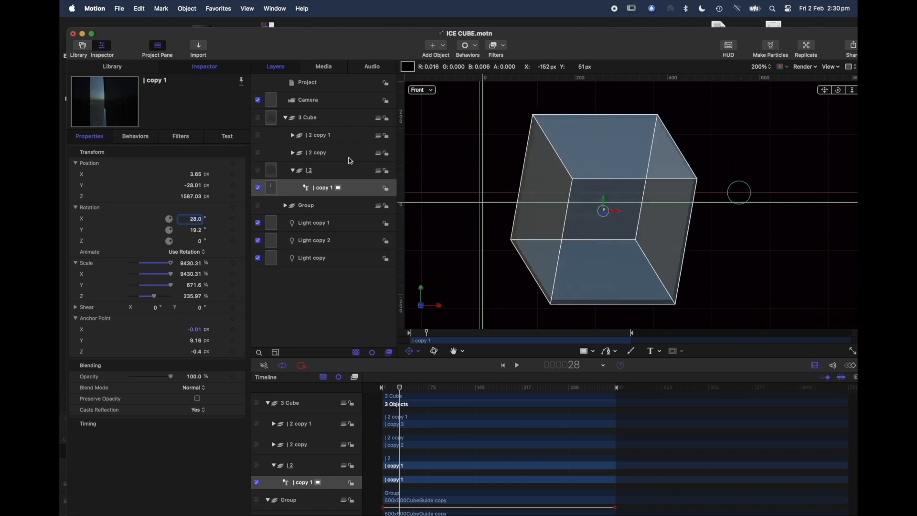
- Show the cube through the Active Camera and rotate | copy 1 to 127.2° in Y
left_click(430, 91)
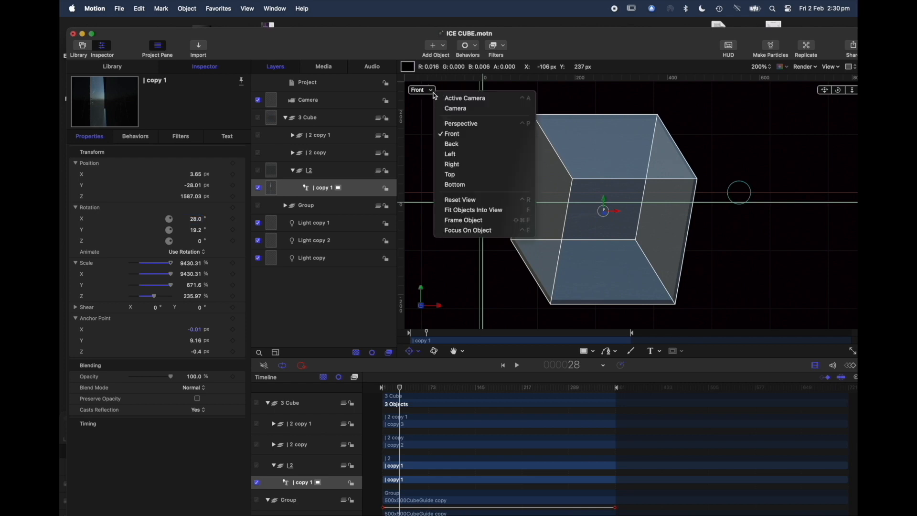
left_click(466, 99)
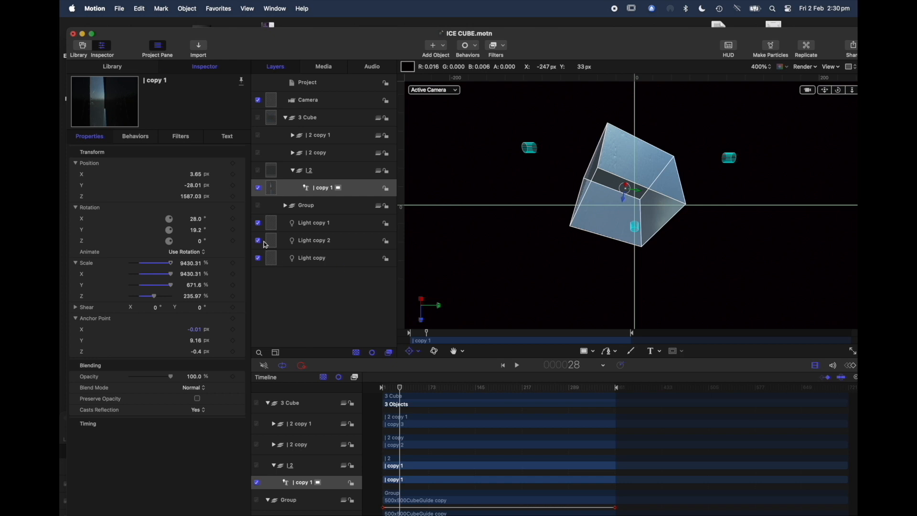
mouse_move(196, 234)
left_mouse_down()
mouse_move(253, 234)
mouse_move(184, 229)
mouse_move(195, 231)
left_mouse_up()
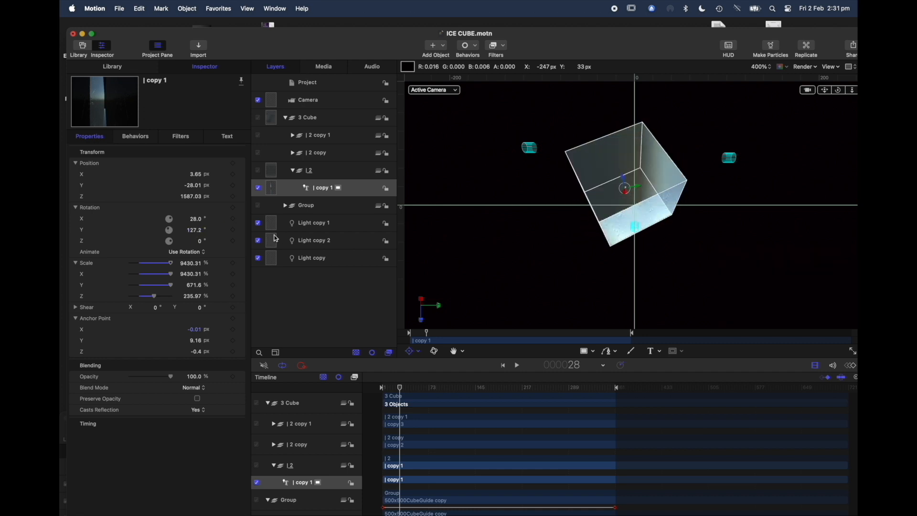
- Narrow the Angle Of View of the Camera
left_click(331, 101)
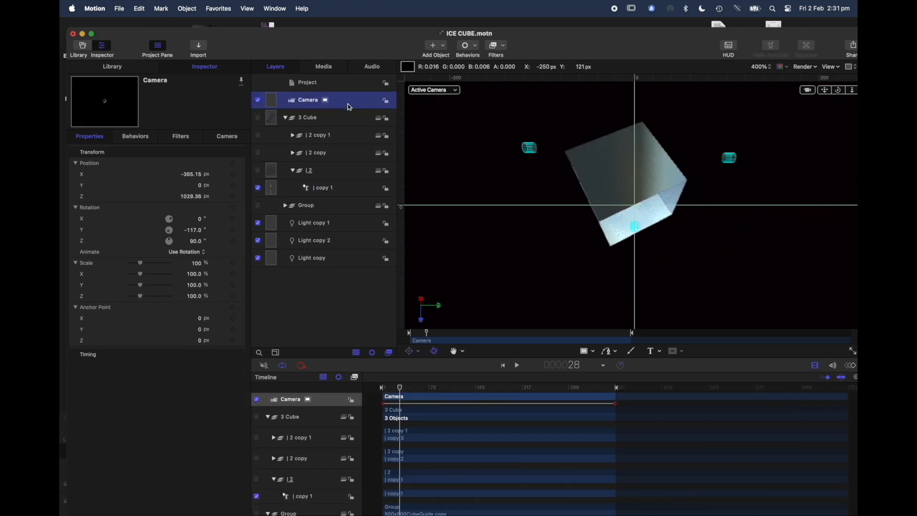
left_click(224, 137)
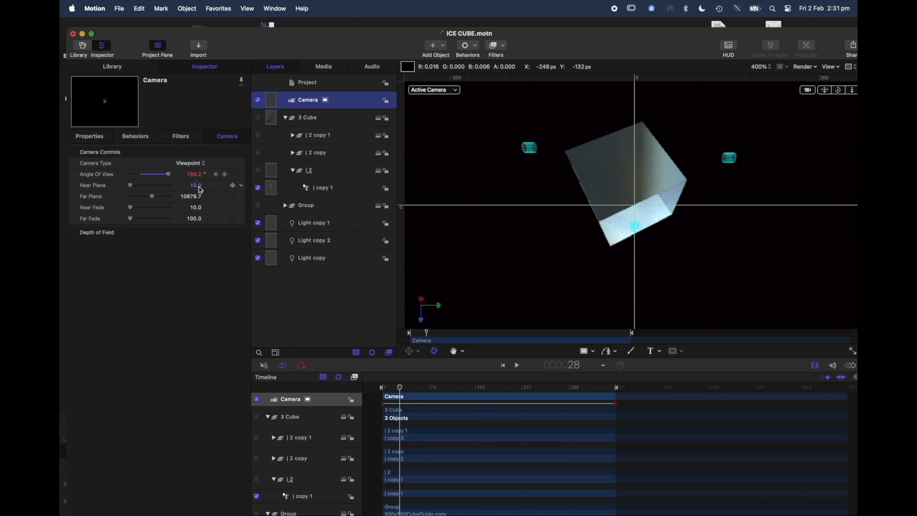
left_click_drag(170, 177, 191, 196)
- Rotate | copy 1 further about its Y axis and show the project's layer list
left_click(90, 136)
left_click(338, 188)
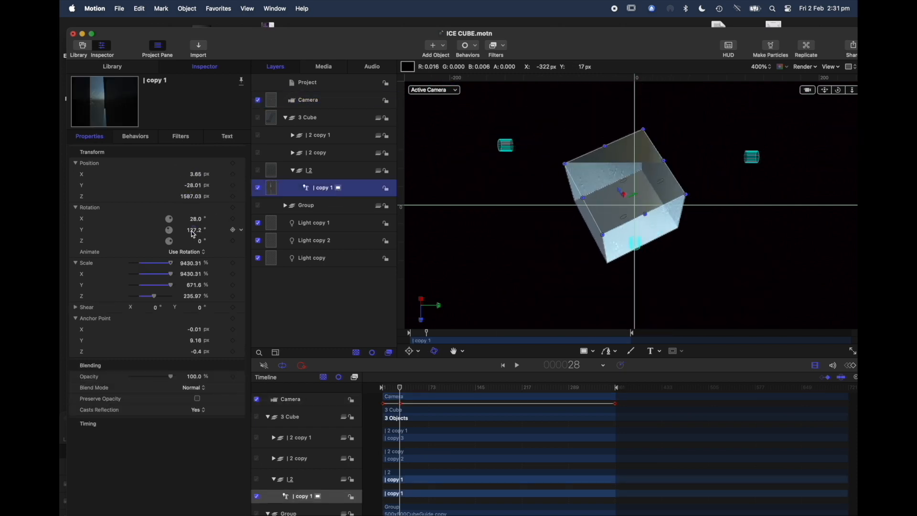
left_click_drag(192, 231, 194, 230)
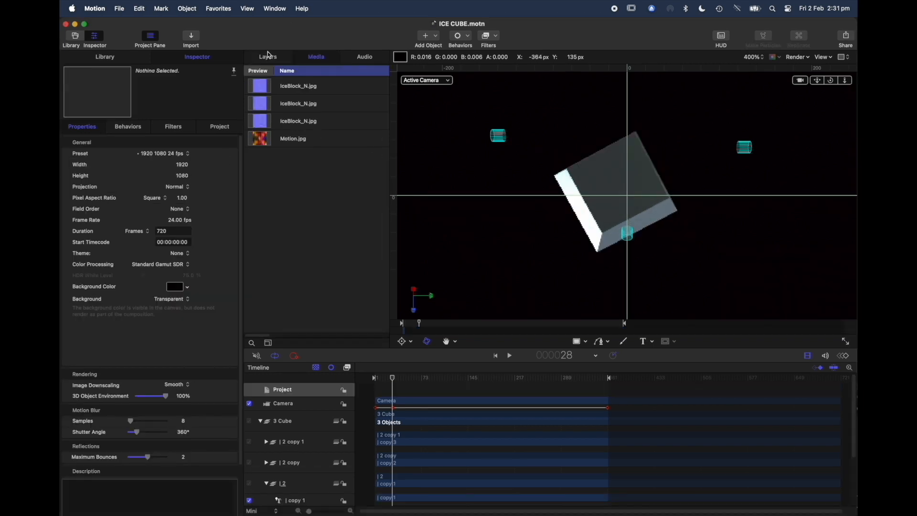
left_click(268, 56)
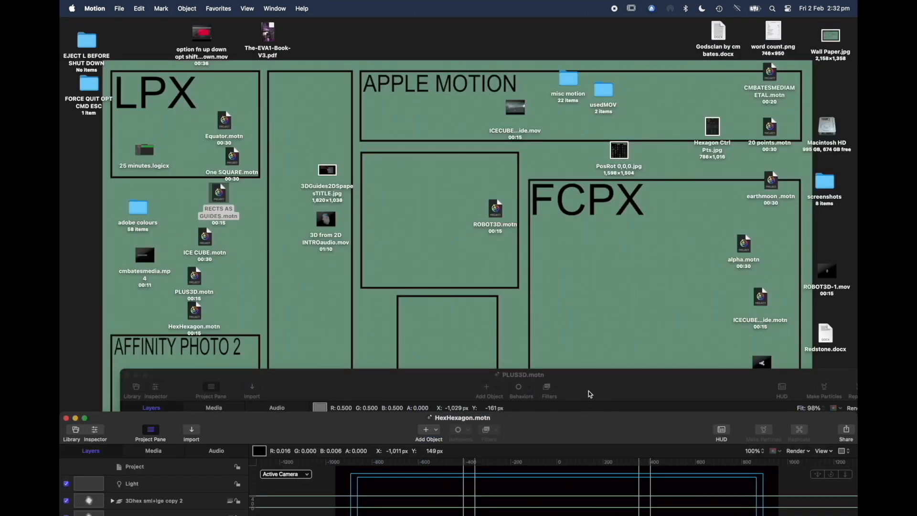
- Bring the PLUS3D.motn project into view with its Inspector shown and expand the Asterisk 4x2 group
left_click_drag(590, 395, 545, 64)
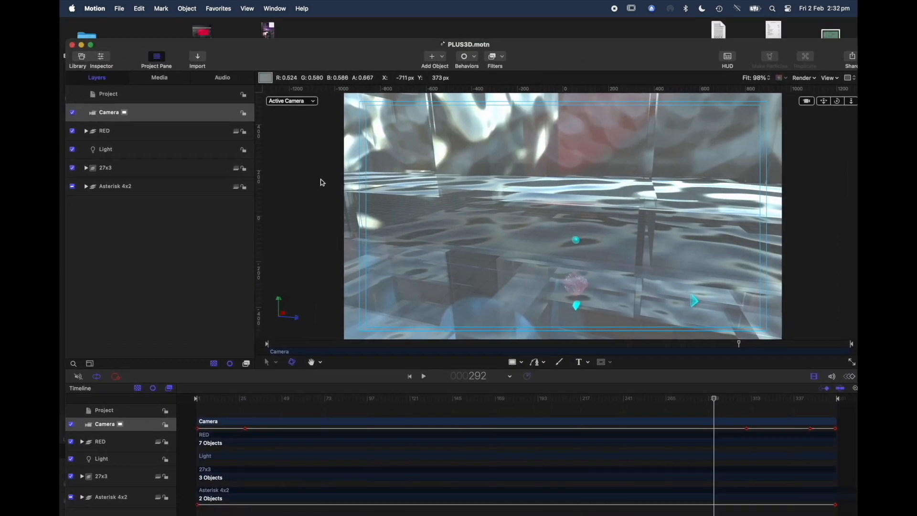
left_click(102, 56)
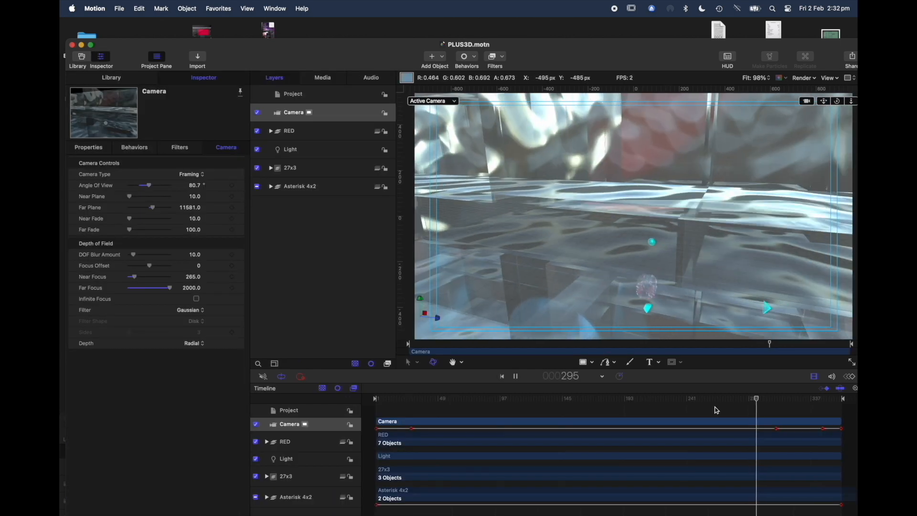
left_click(320, 277)
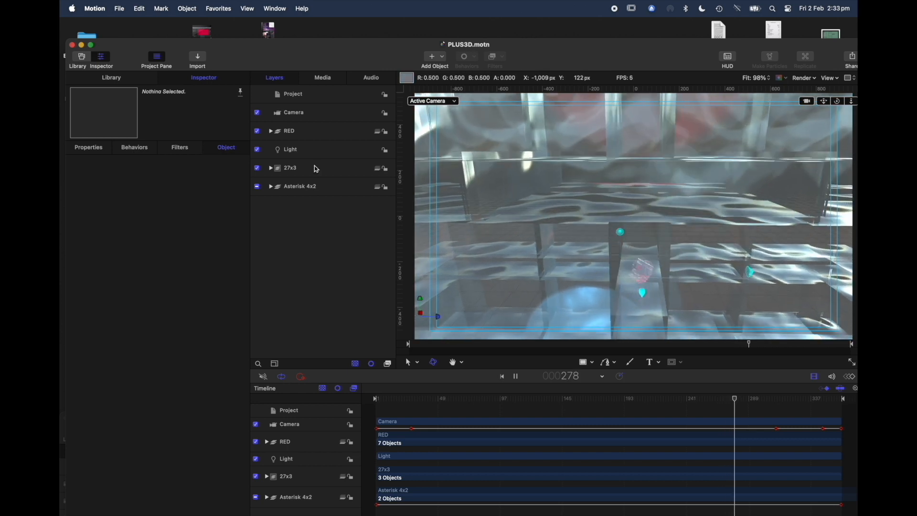
left_click(270, 186)
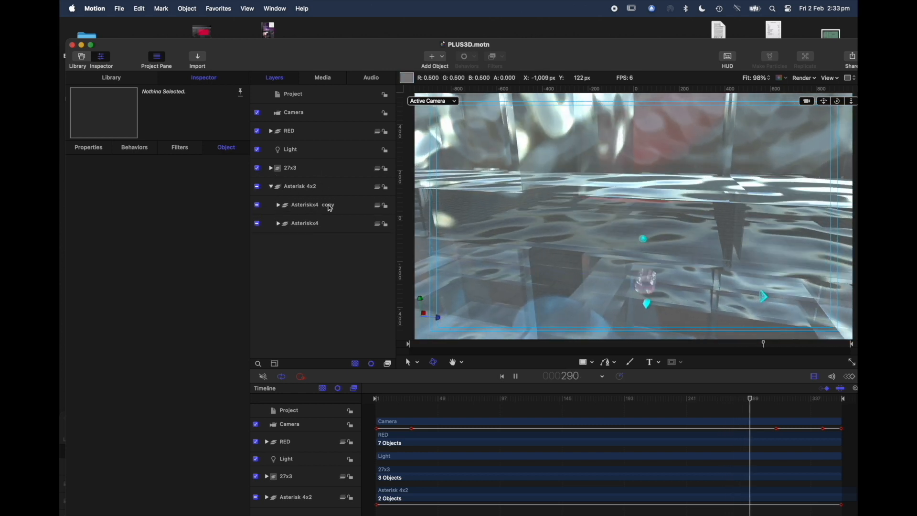
- Examine the layers inside the Asteriskx4 copy and Asteriskx4 groups, including their 500x500CubeGuide layers
left_click(279, 205)
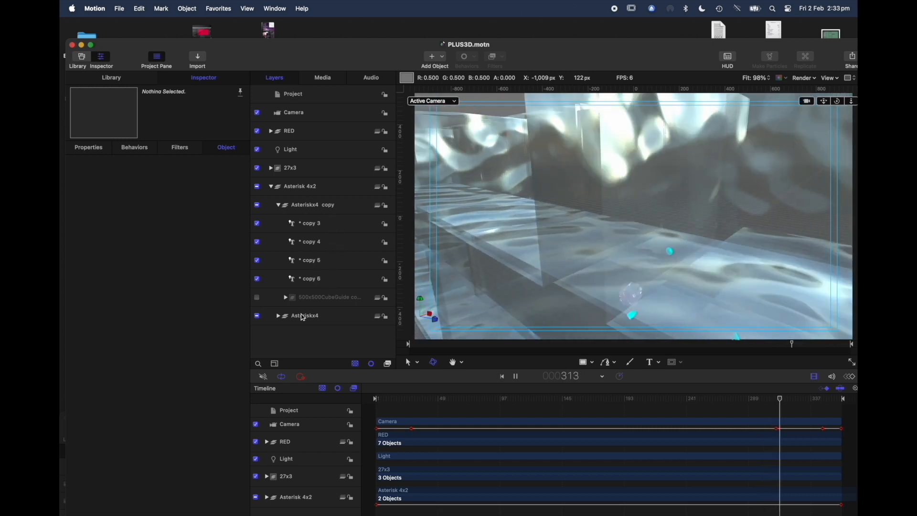
left_click(279, 316)
scroll(350, 334, "down", 3)
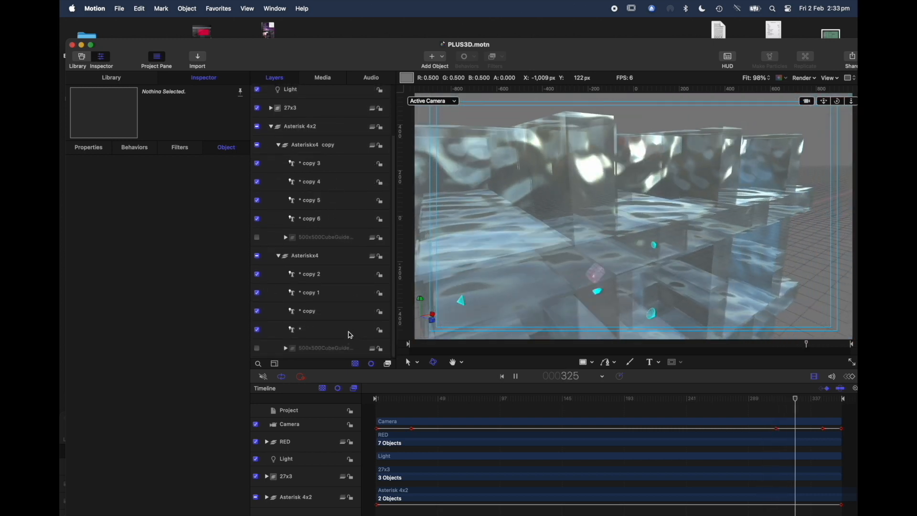
left_click(278, 257)
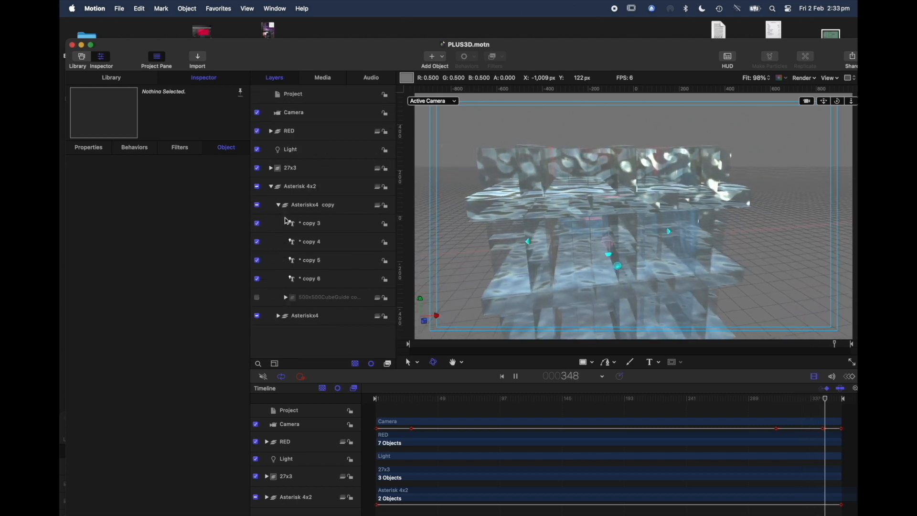
left_click(278, 206)
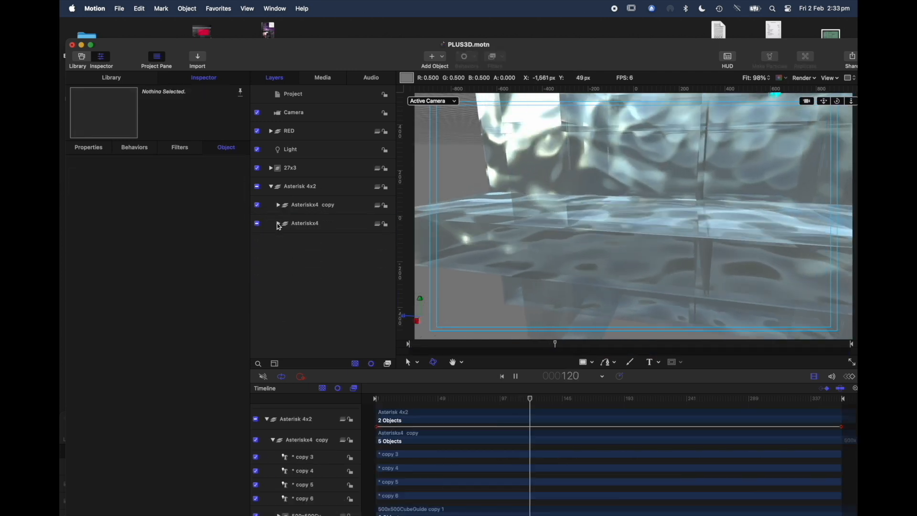
- Create a new top-level group and move the 500x500CubeGuide copy from the Asteriskx4 group into it
left_click(278, 224)
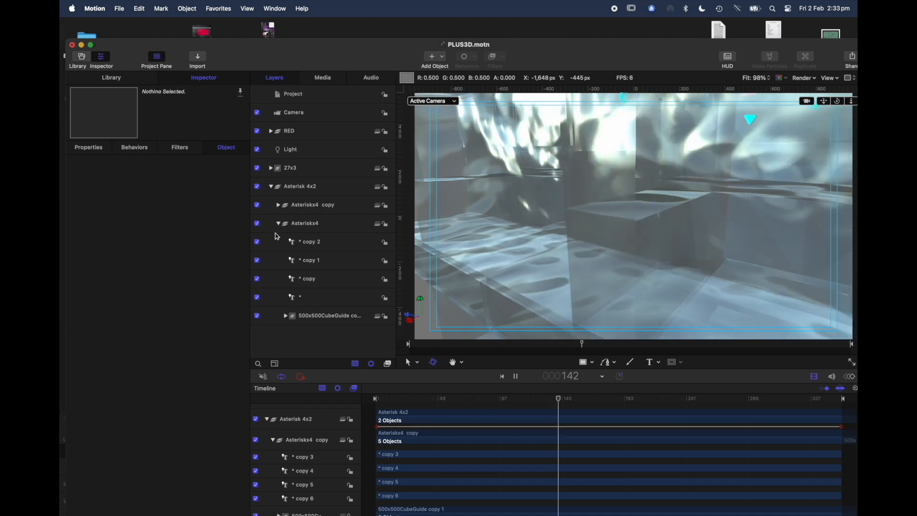
right_click(317, 343)
left_click(330, 351)
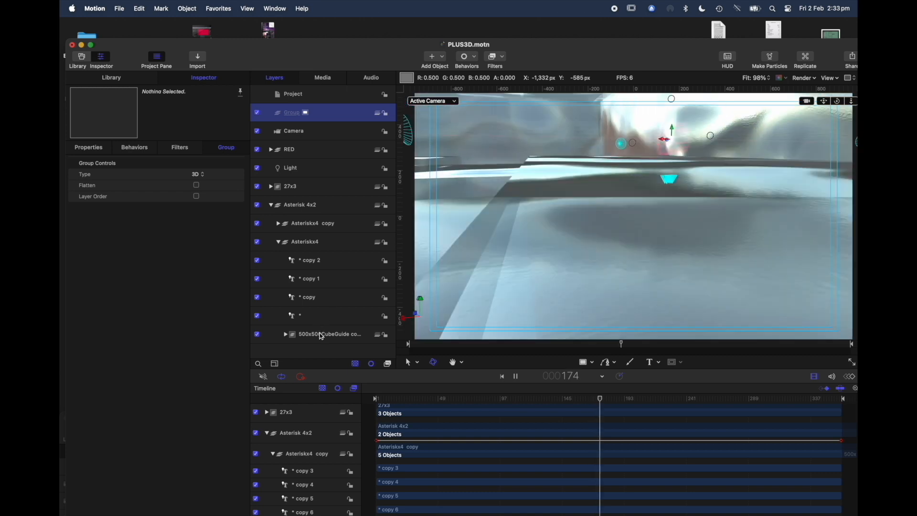
left_click_drag(321, 336, 338, 112)
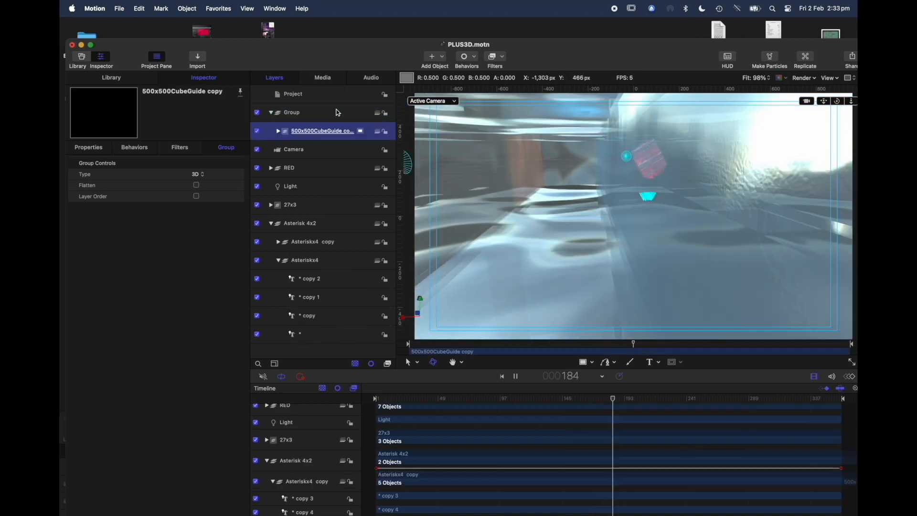
left_click(280, 263)
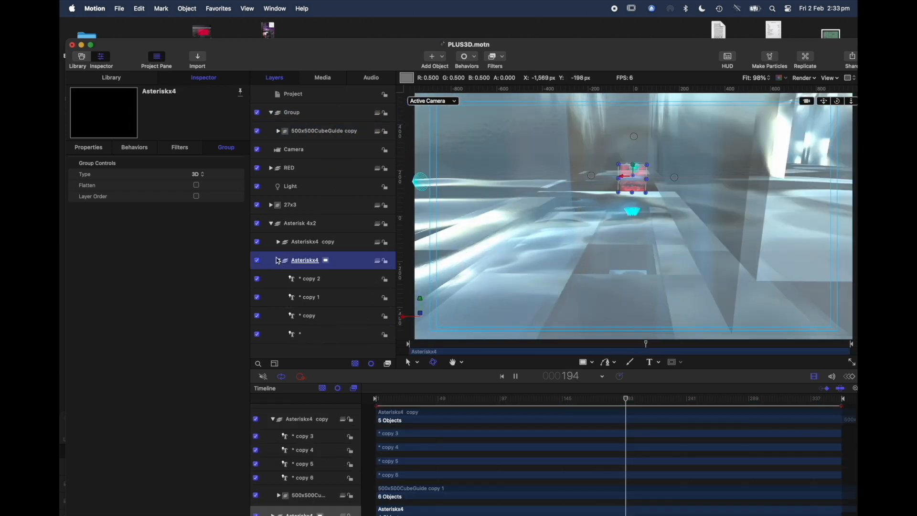
- Delete the 500x500CubeGuide layer from the Asteriskx4 copy group and collapse the Asterisk 4x2 group
left_click(278, 261)
left_click(279, 242)
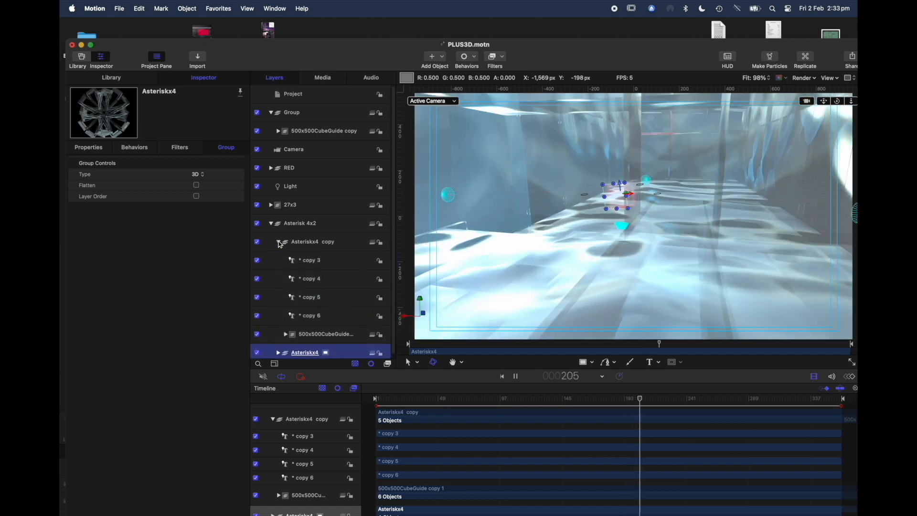
left_click(311, 336)
key("Delete")
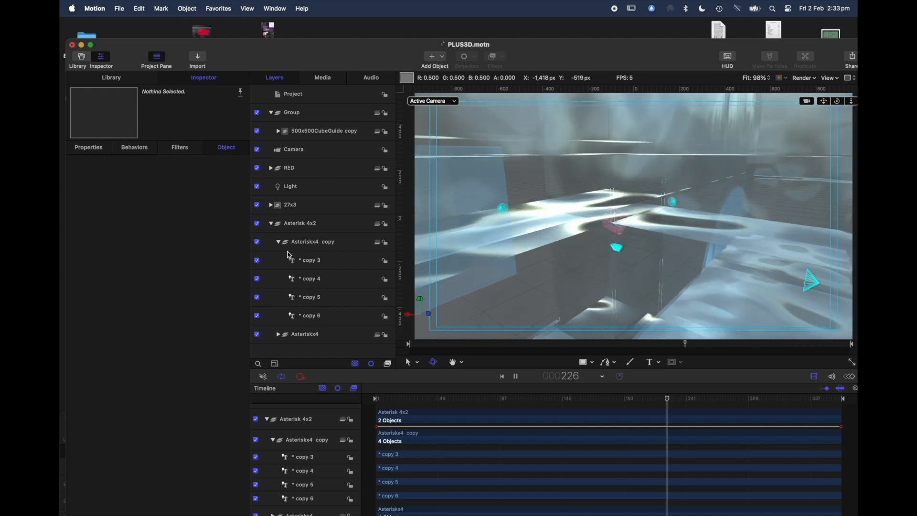
left_click(278, 242)
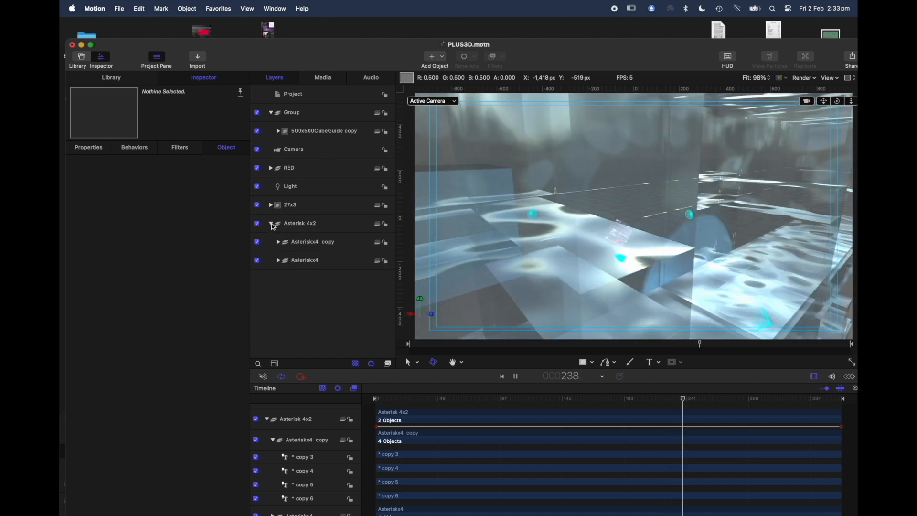
left_click(272, 224)
- Apply the Car Paint material to the original + text in the 3PLUS group nested under 27x3, the last 9x3 and the last 3x3PLUS
left_click(270, 206)
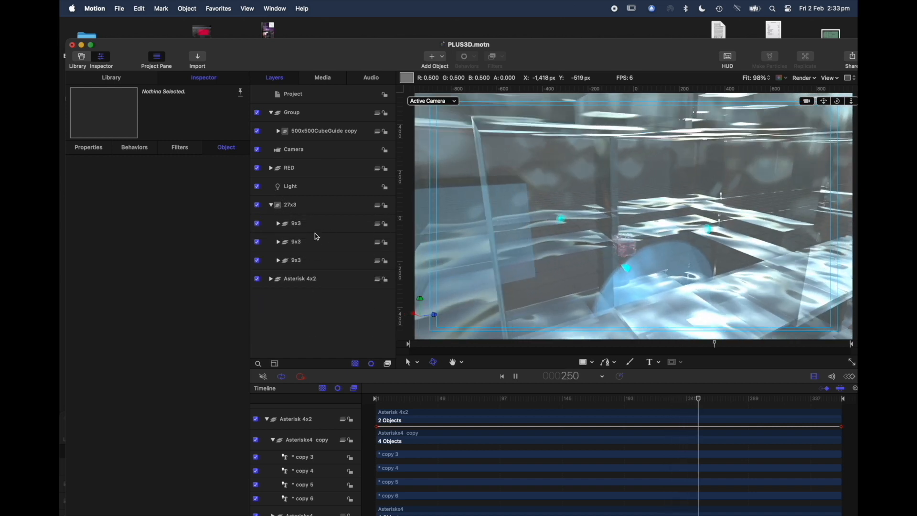
left_click(279, 261)
left_click(286, 316)
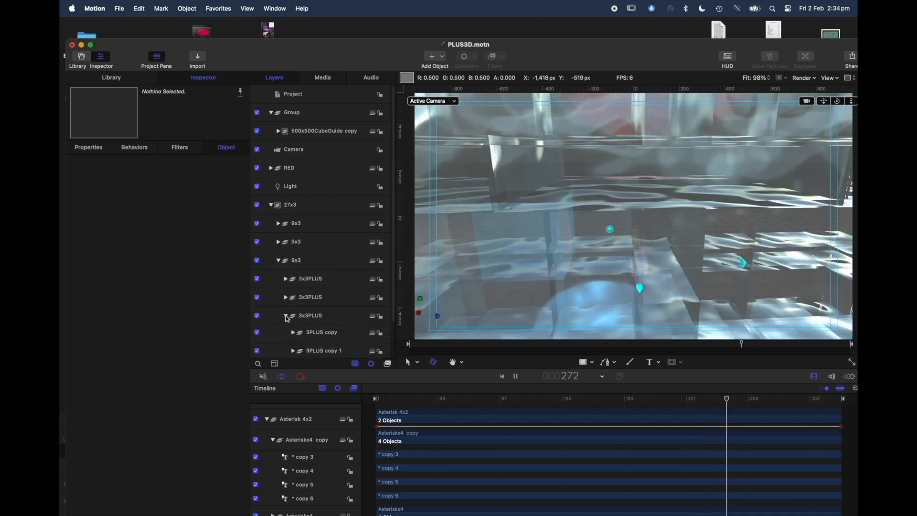
scroll(334, 306, "down", 3)
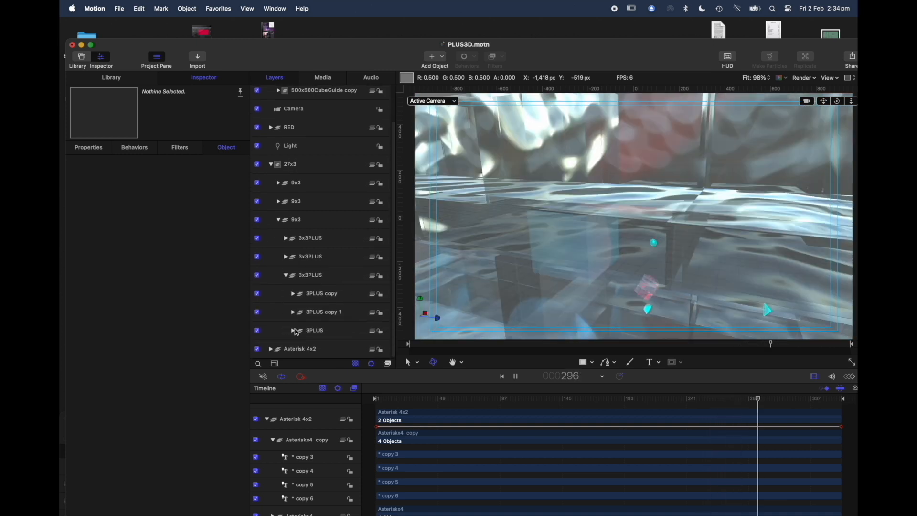
left_click(293, 330)
scroll(293, 333, "down", 3)
left_click(280, 337)
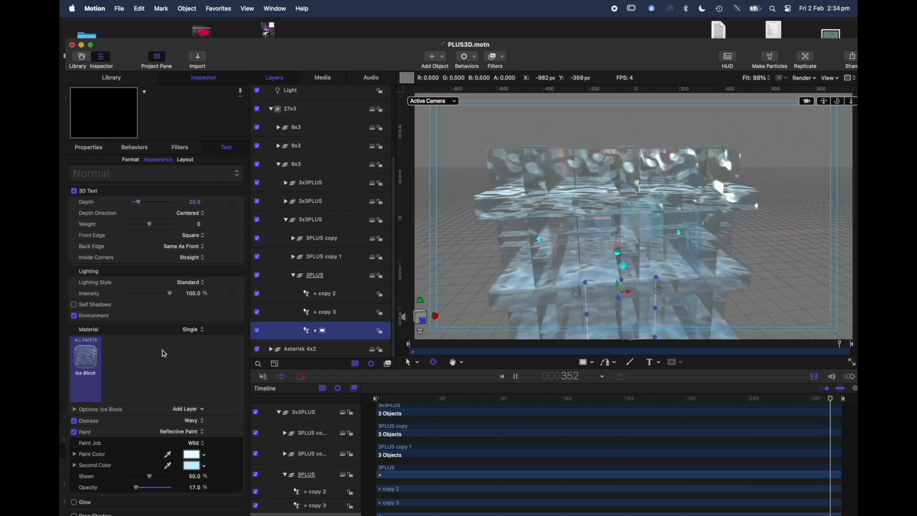
left_click(86, 358)
mouse_move(102, 423)
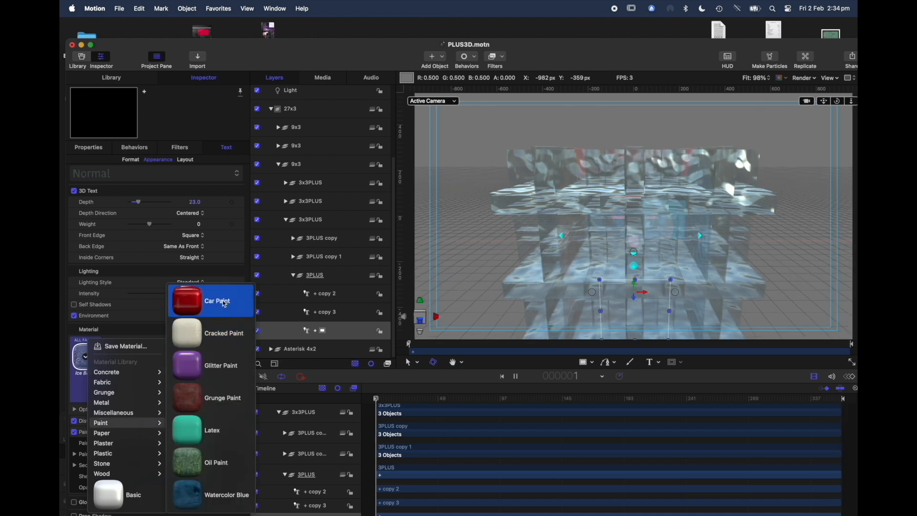
left_click(211, 297)
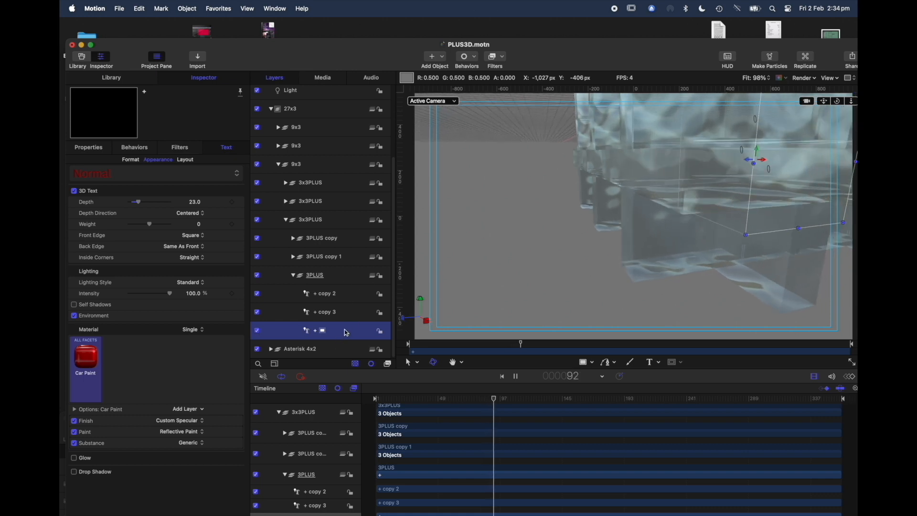
- Compare the transform properties of the +, + copy 3 and + copy 2 texts and their 3PLUS group, then collapse the groups
left_click(93, 151)
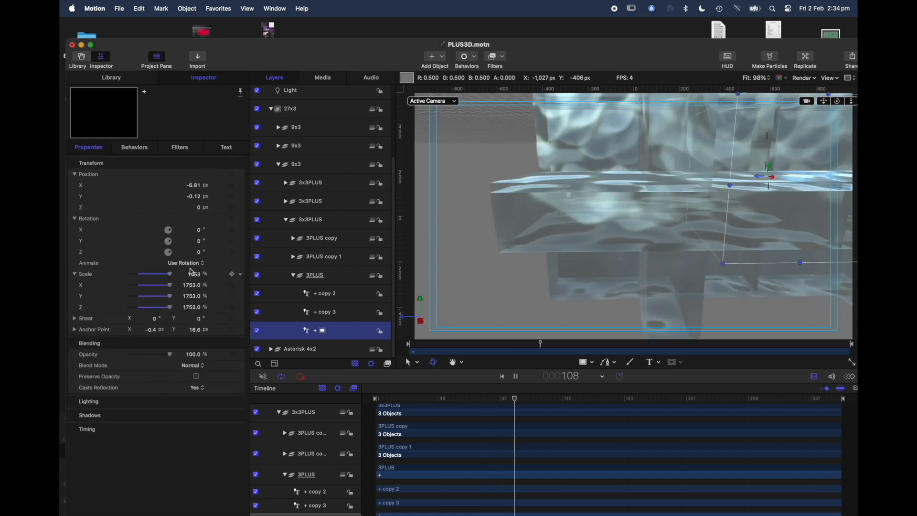
left_click(358, 312)
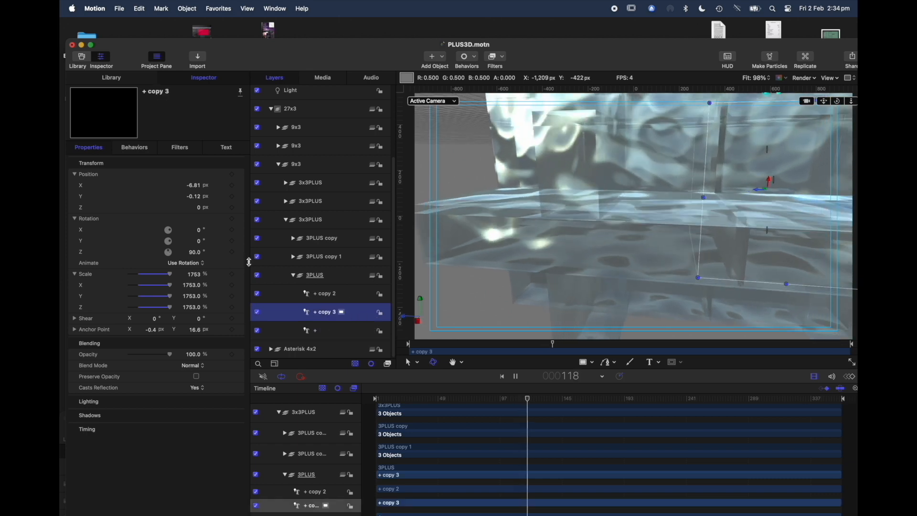
left_click(346, 294)
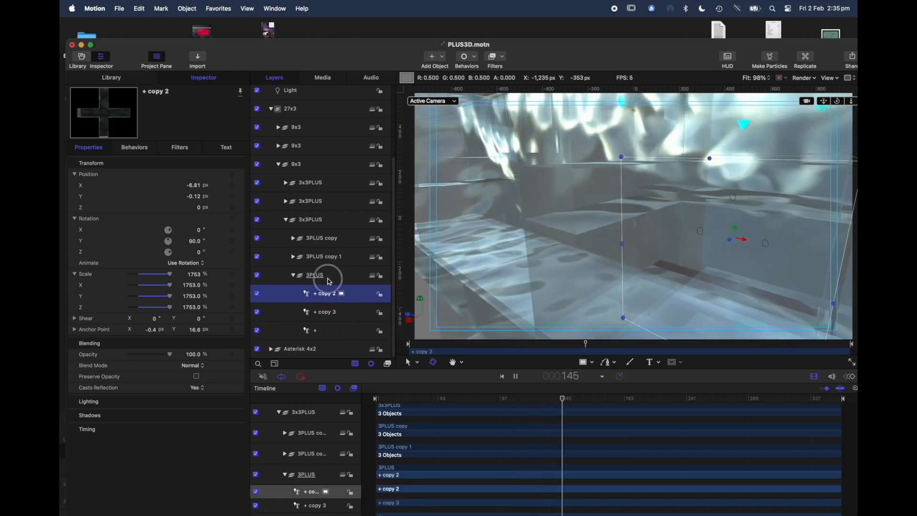
left_click(321, 276)
left_click(293, 275)
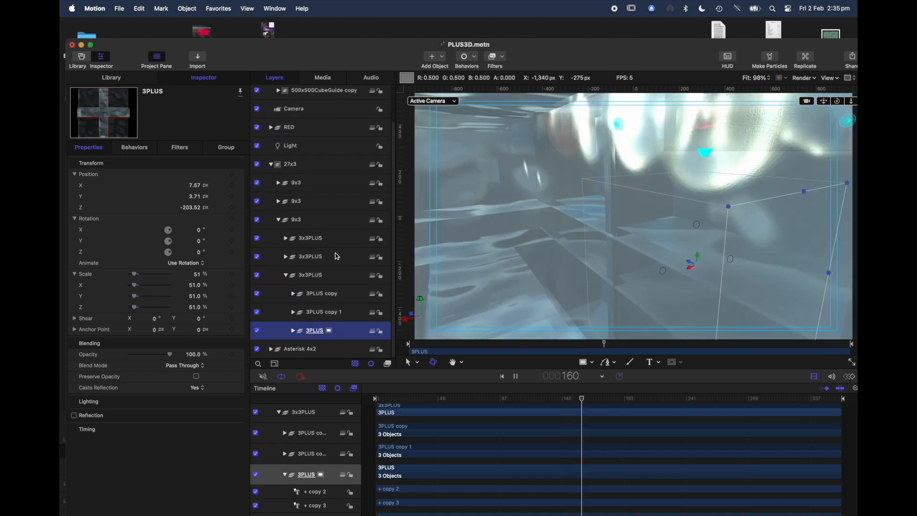
left_click(286, 276)
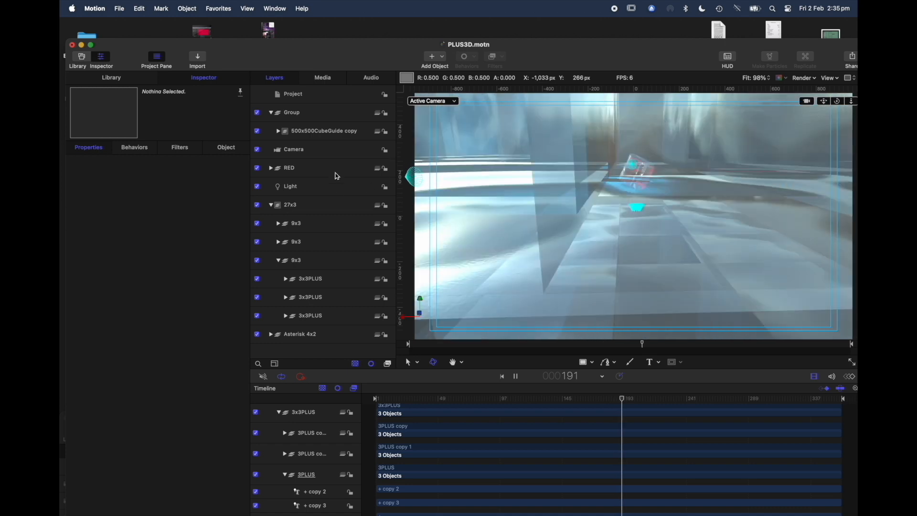
- Stop playback, show the scene in the Front view and collapse the last 9x3 group
key("space")
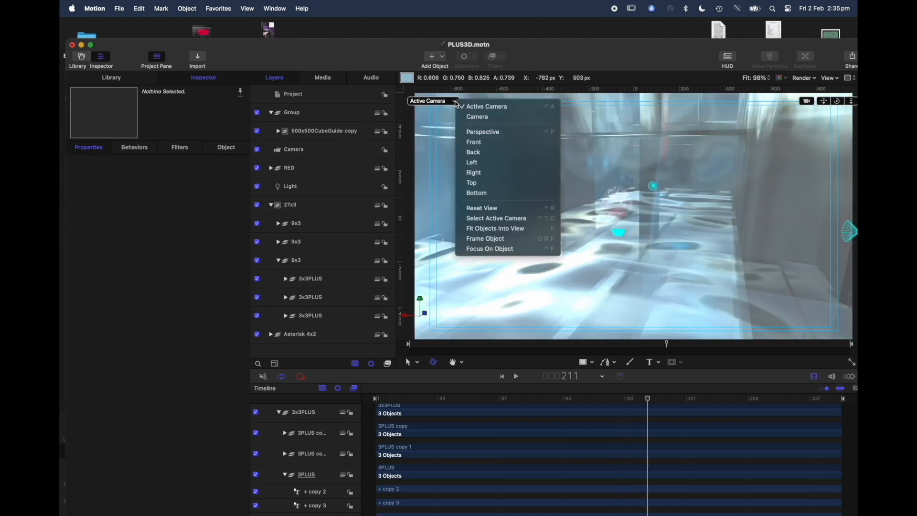
key("ctrl+f")
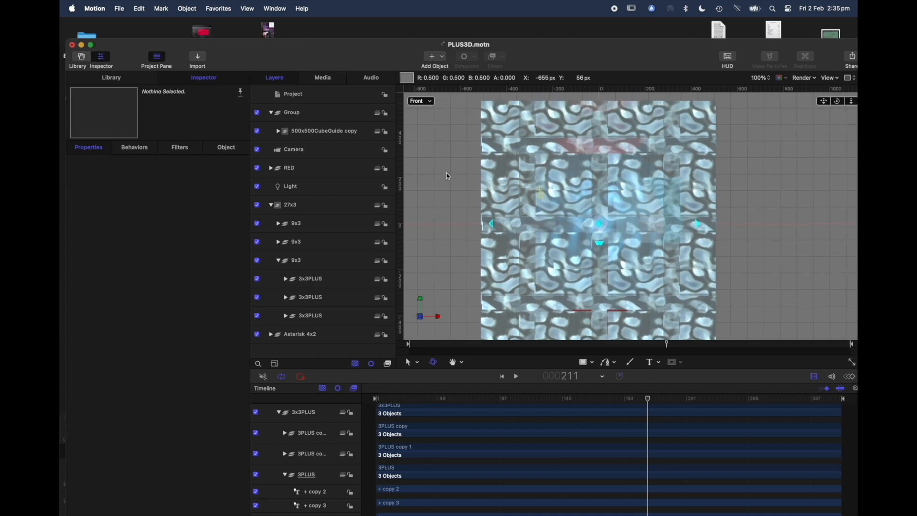
left_click_drag(338, 316, 323, 265)
left_click(279, 261)
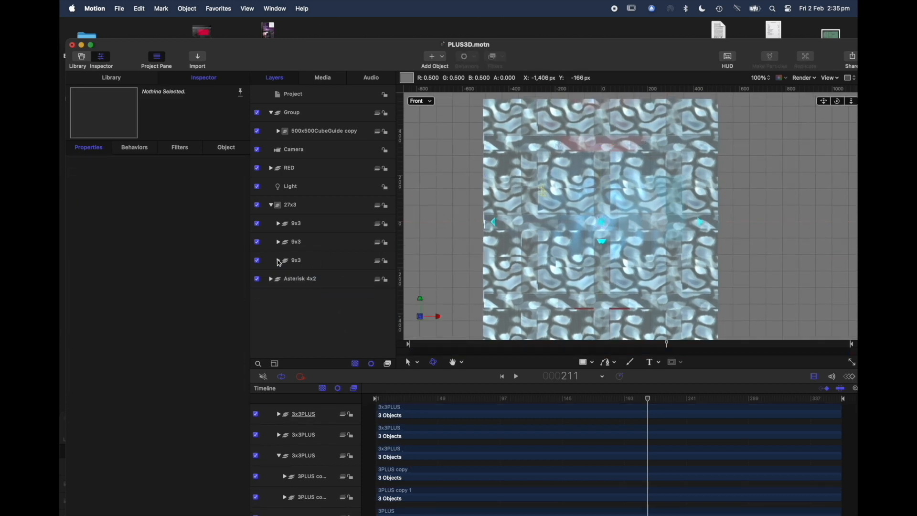
- Set the scale of the 27x3 group to 188%
left_click(321, 264)
left_click_drag(321, 264, 323, 230)
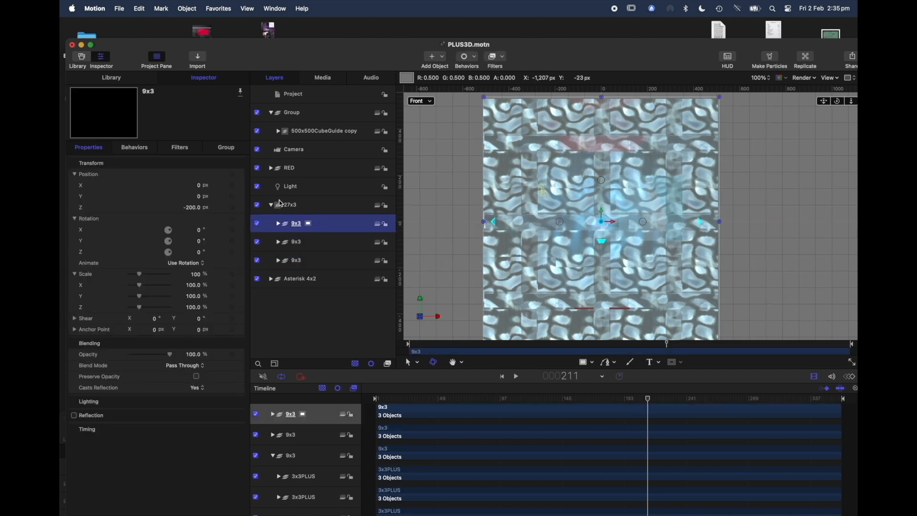
left_click(314, 208)
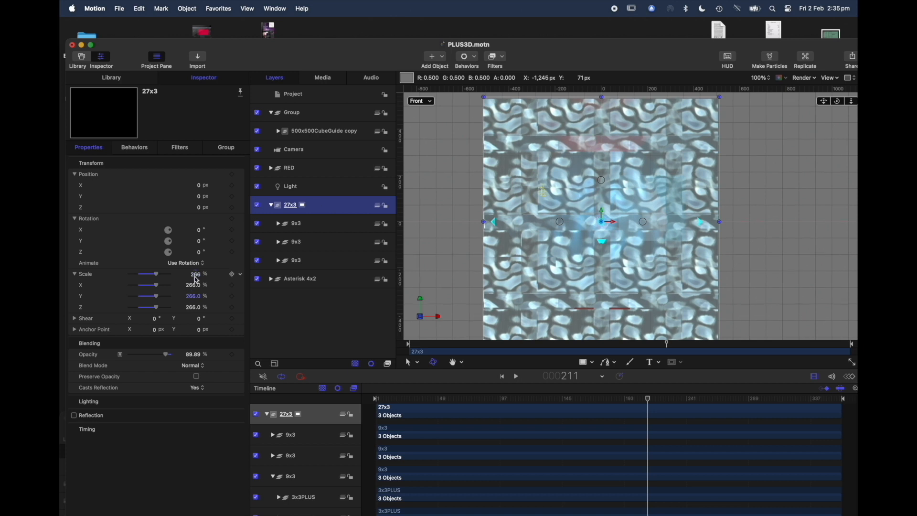
left_click_drag(195, 275, 194, 278)
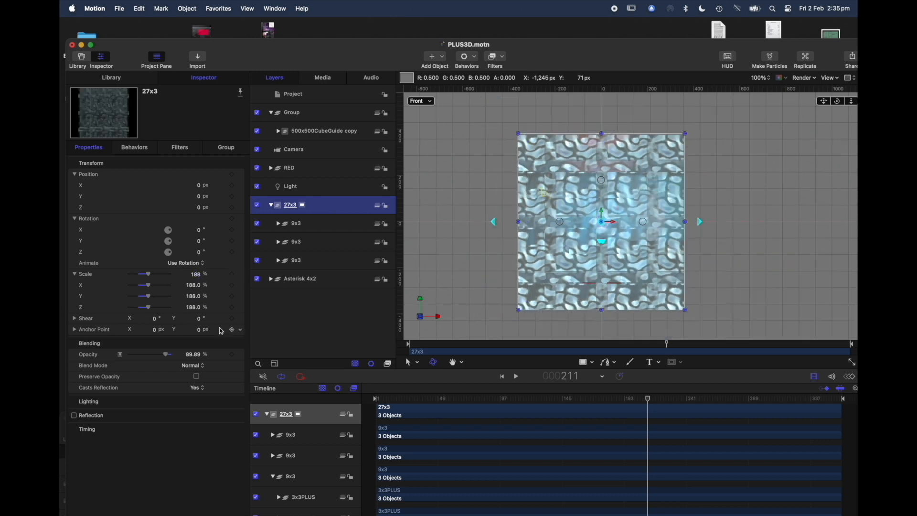
- Compare the Z positions of the three 9x3 groups
left_click(319, 232)
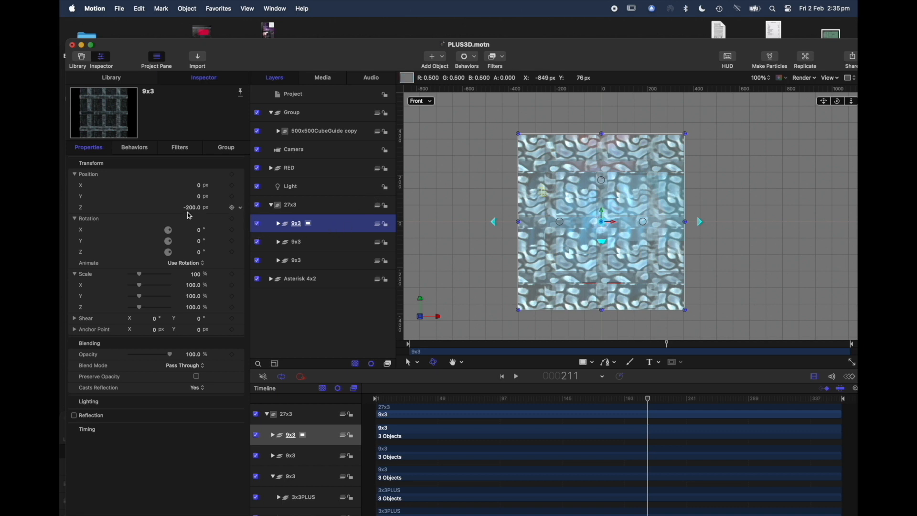
left_click(303, 244)
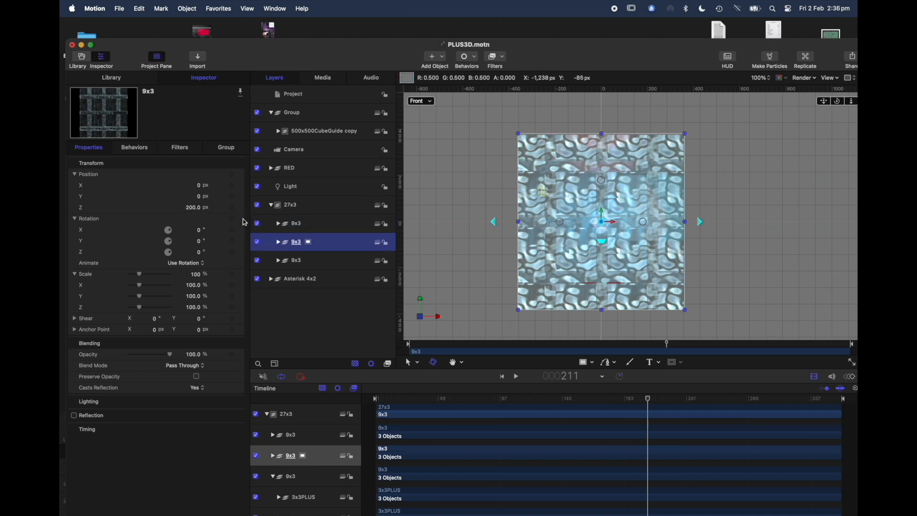
left_click(311, 259)
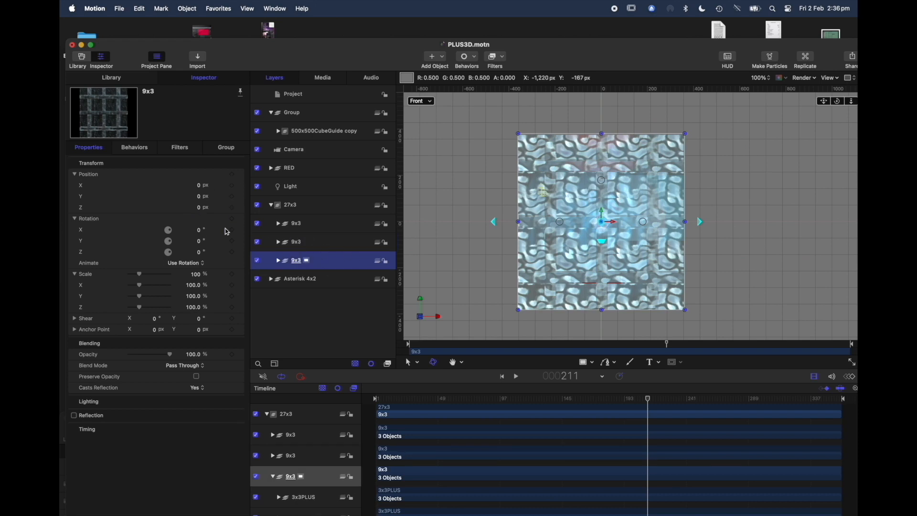
- Show the scene in the Left view and compare the Z positions of the three 9x3 groups from the side
left_click(430, 102)
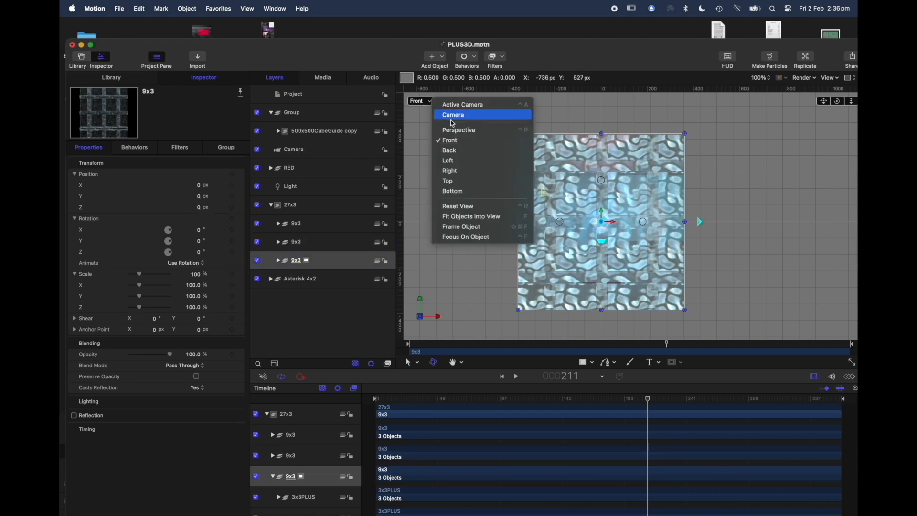
left_click(449, 161)
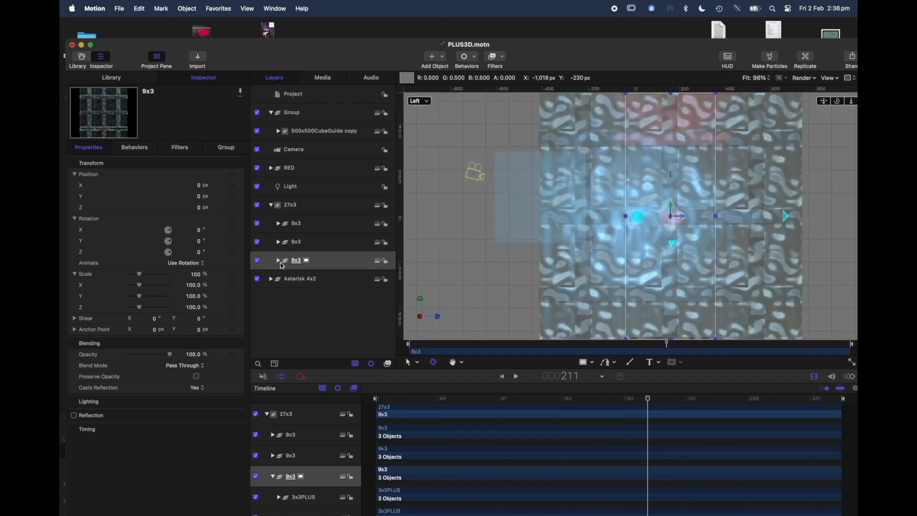
left_click(319, 265)
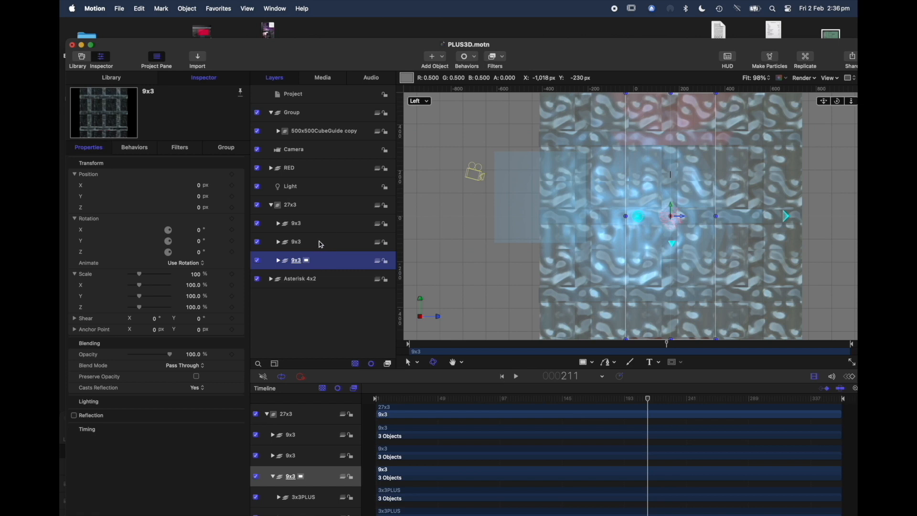
left_click(321, 245)
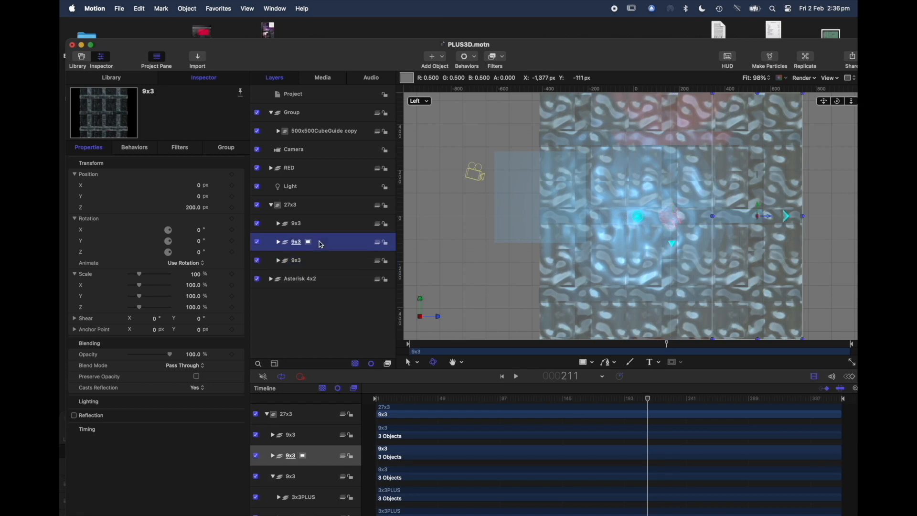
left_click(372, 226)
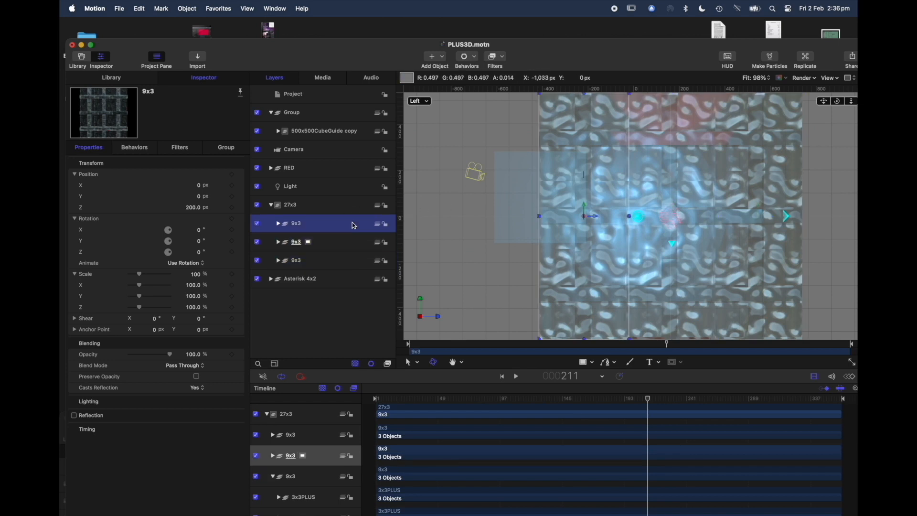
- View the 27x3 structure through the active camera and from the Top view
left_click(427, 100)
left_click(427, 101)
left_click(429, 101)
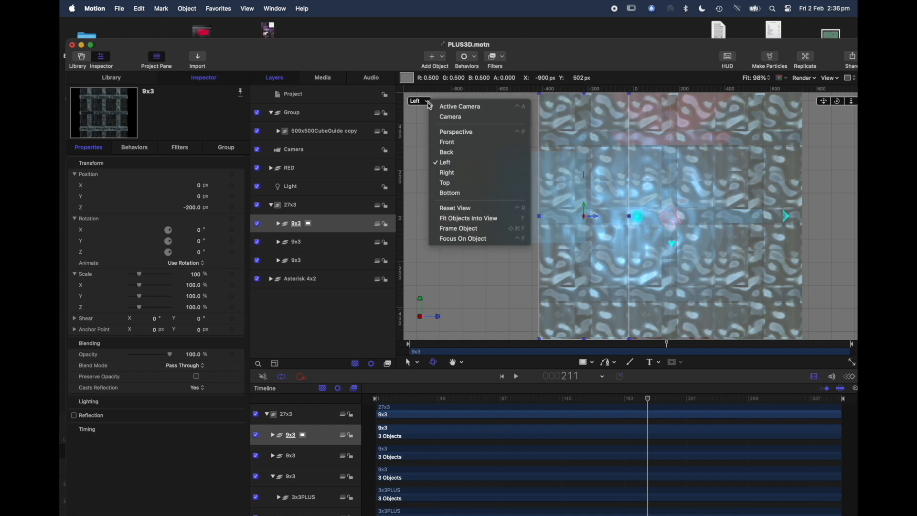
left_click(460, 106)
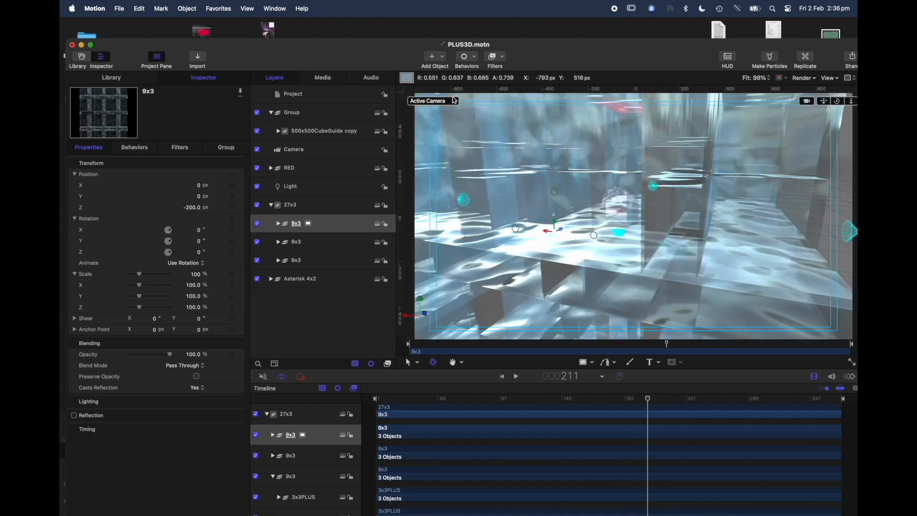
left_click(455, 101)
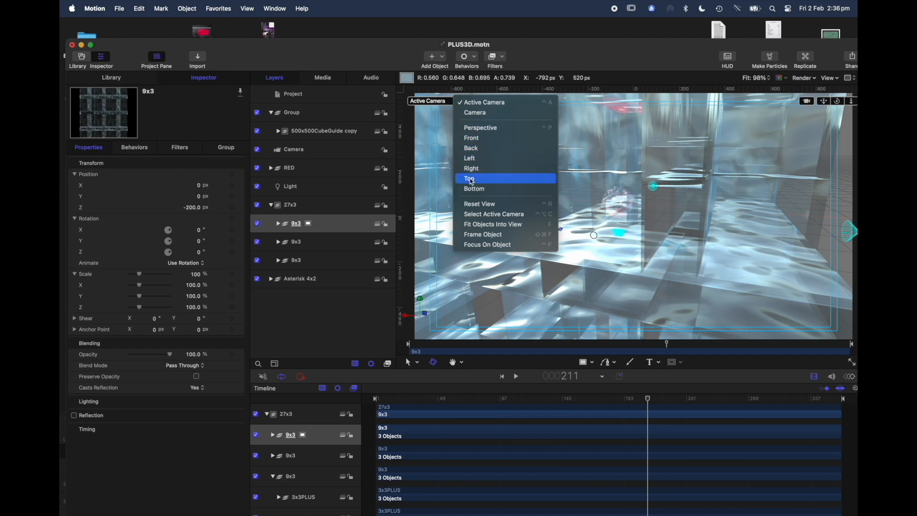
left_click(470, 179)
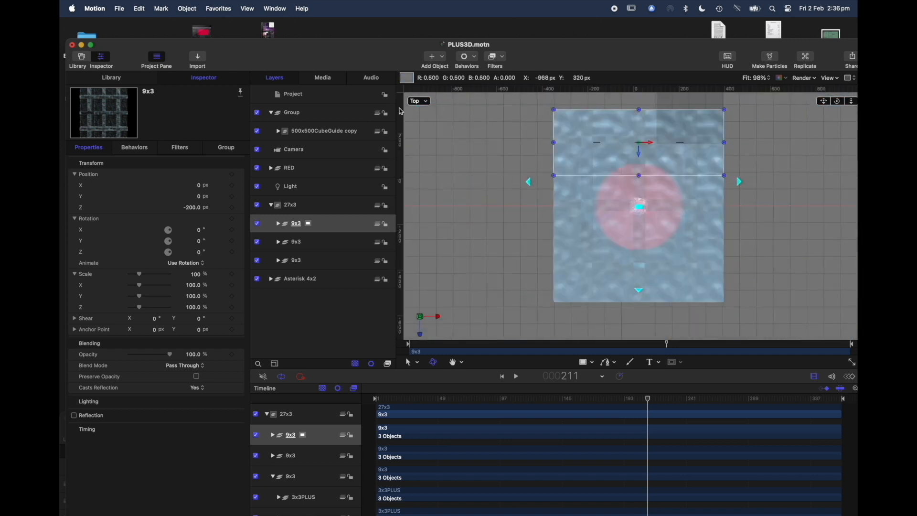
- Set the Camera's angle of view to 93° with the Top view at 25% zoom, and watch playback through the active camera
left_click(329, 152)
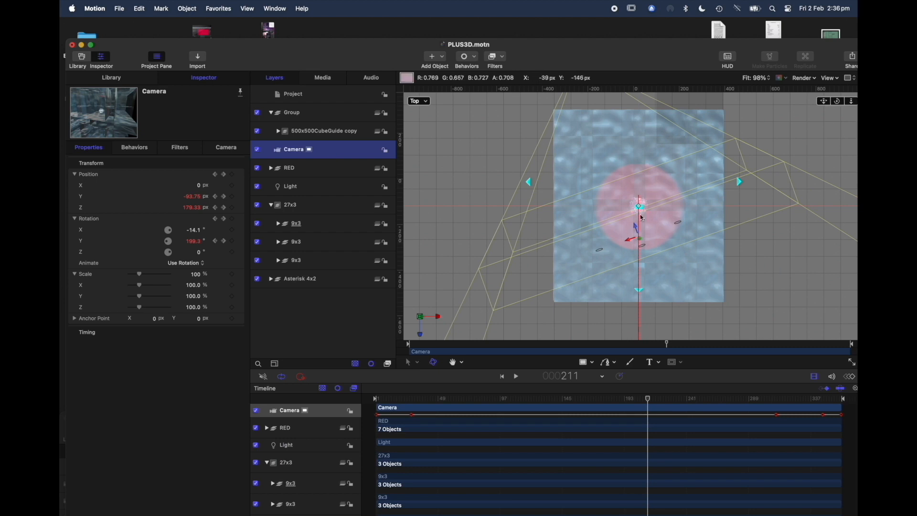
left_click(770, 79)
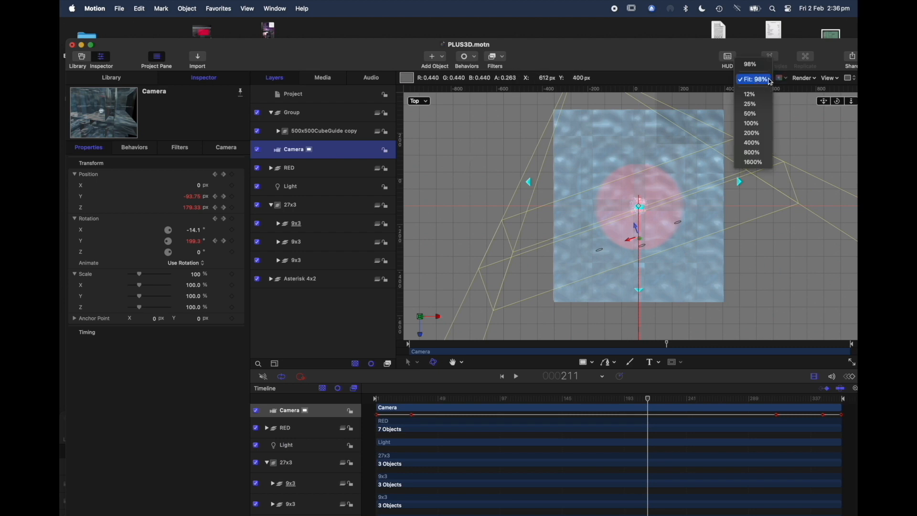
left_click(752, 105)
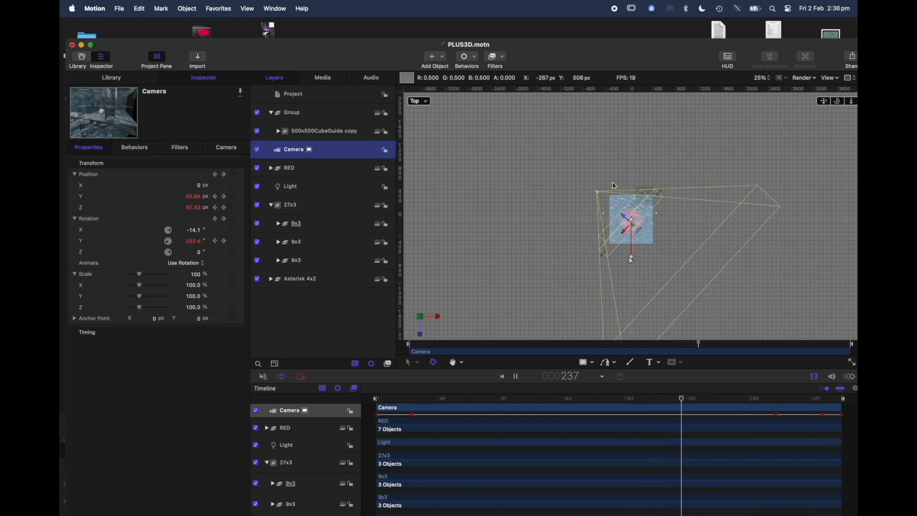
left_click(225, 147)
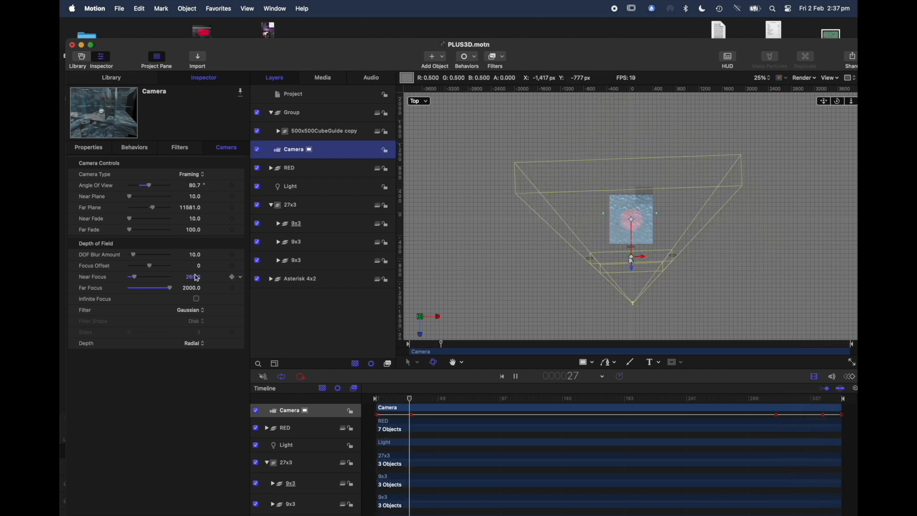
mouse_move(159, 187)
left_mouse_down()
mouse_move(145, 189)
mouse_move(154, 190)
left_mouse_up()
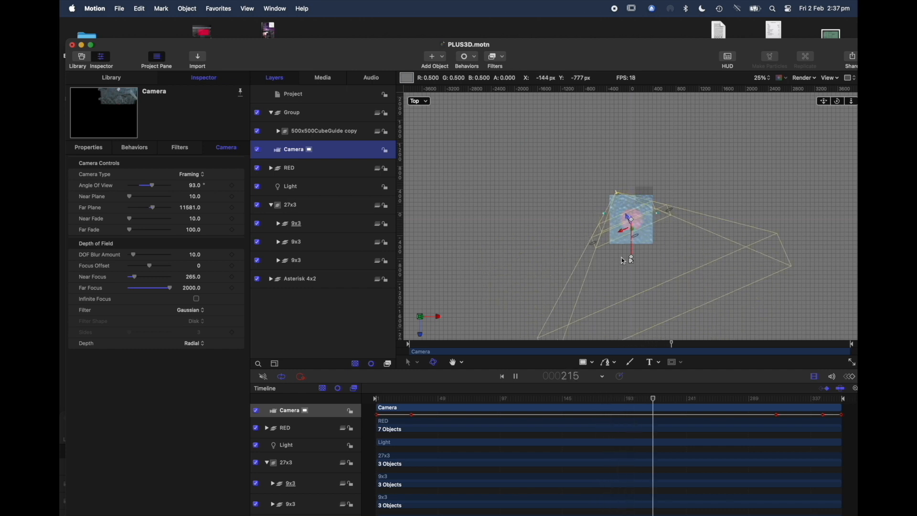
left_click(419, 102)
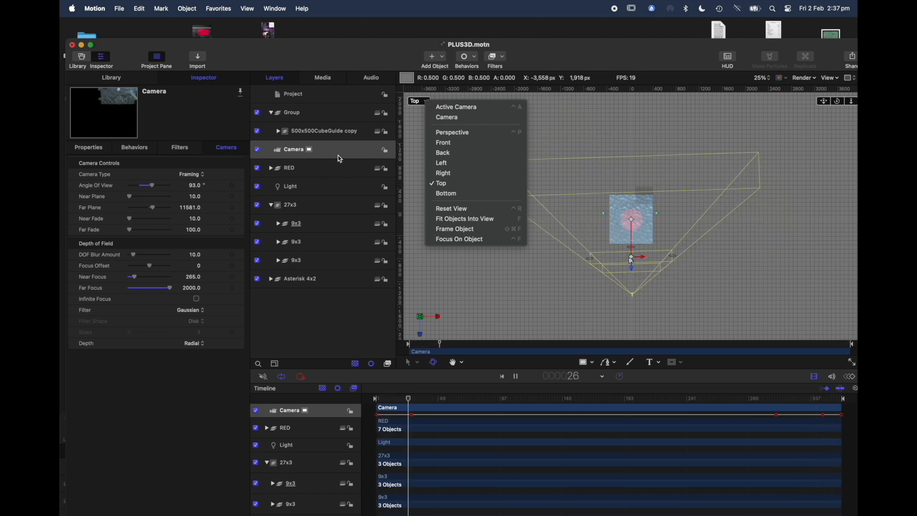
left_click(453, 108)
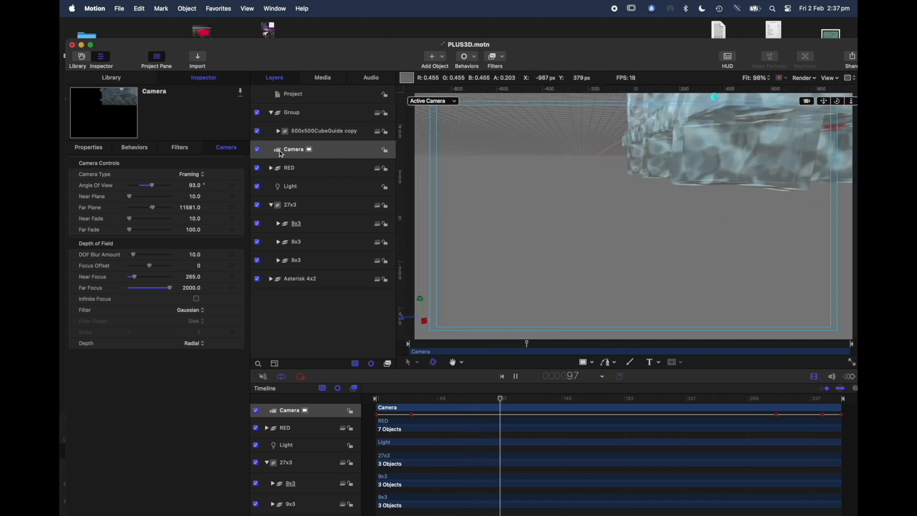
left_click(331, 153)
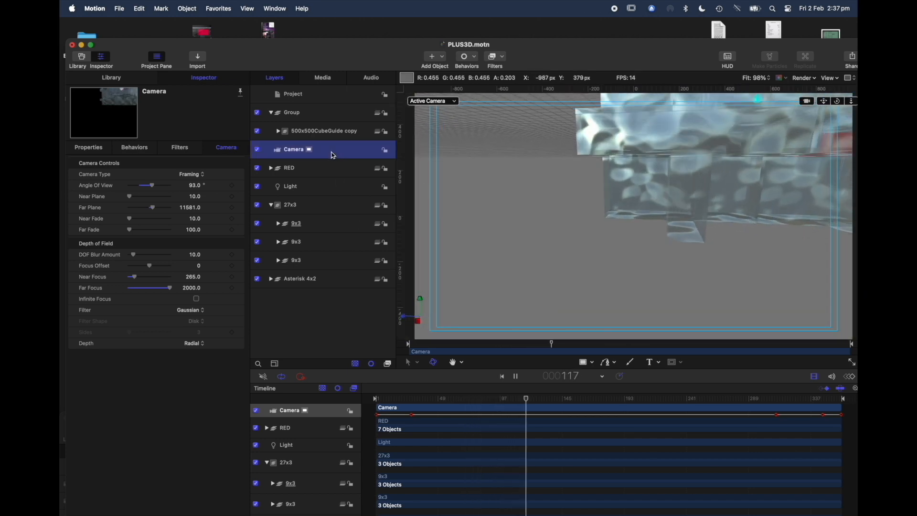
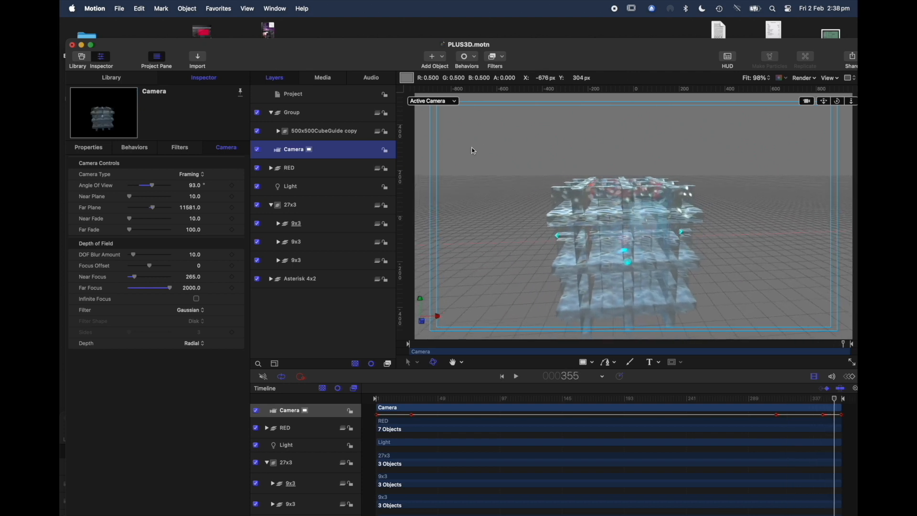
- Adjust the scale of the 500x500CubeGuide copy group in its transform properties
left_click(328, 136)
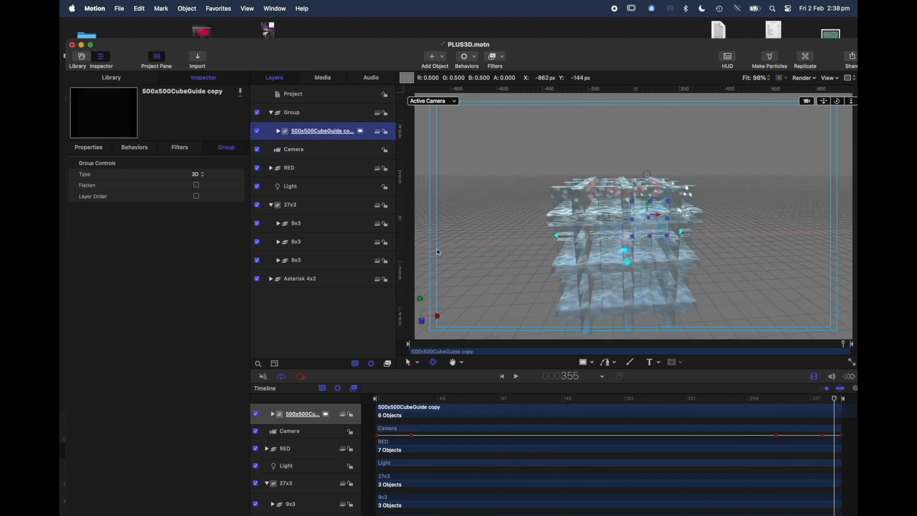
left_click(91, 149)
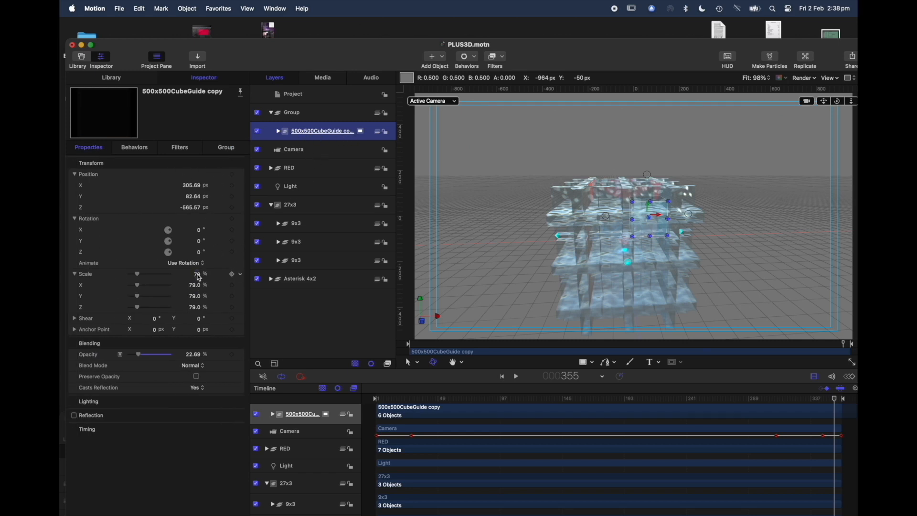
mouse_move(199, 278)
left_mouse_down()
mouse_move(220, 276)
mouse_move(196, 276)
left_mouse_up()
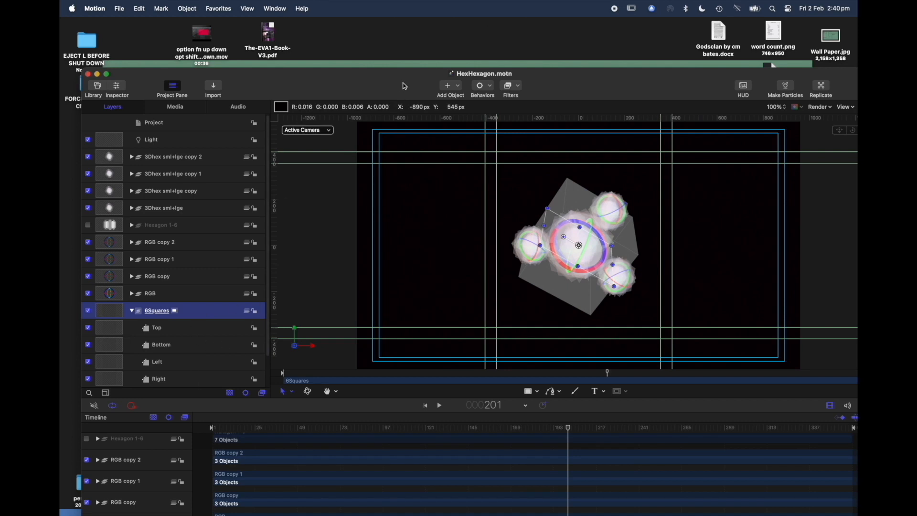
- Move the HexHexagon project window up and play the animation with the canvas zoomed to 200%
left_click_drag(404, 86, 383, 36)
key("space")
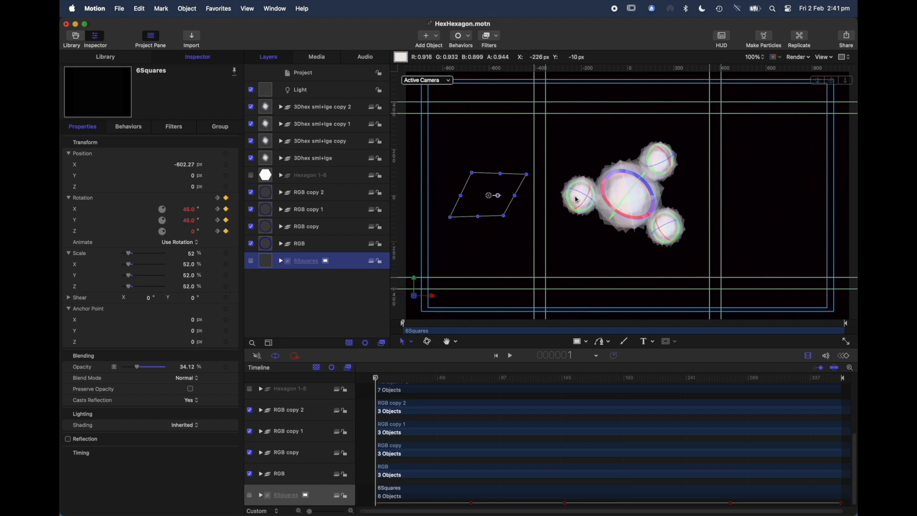
key("space")
left_click(755, 57)
left_click(754, 64)
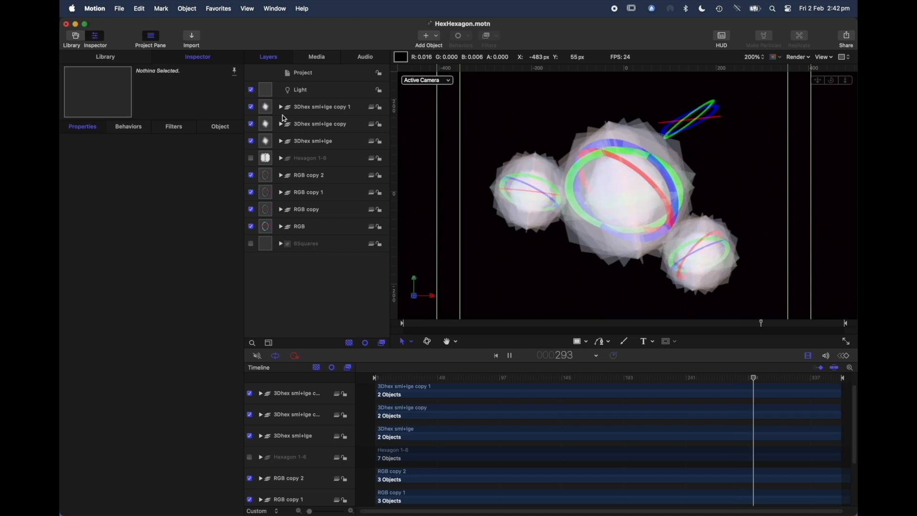
- Delete the RGB copy 2 and RGB copy 1 ring groups and the contents of the 3Dhex sml+lge copy 1 group
left_click(296, 159)
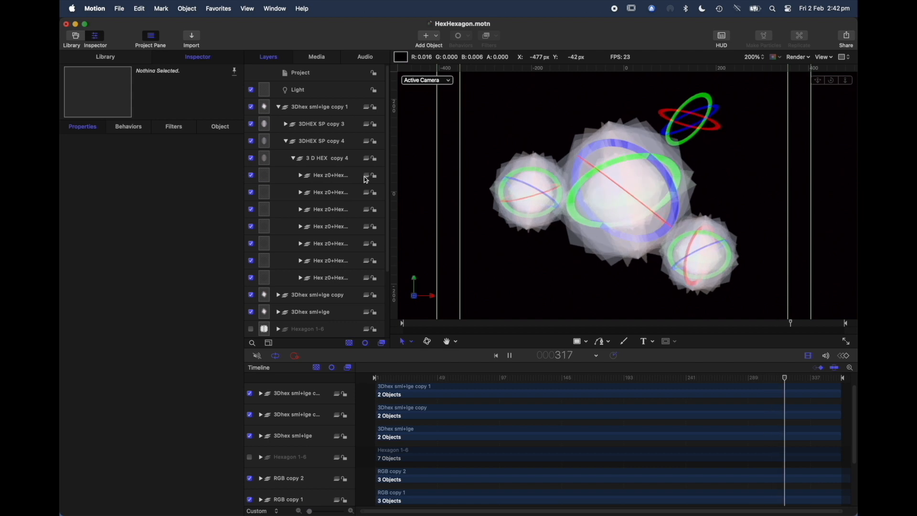
left_click(293, 159)
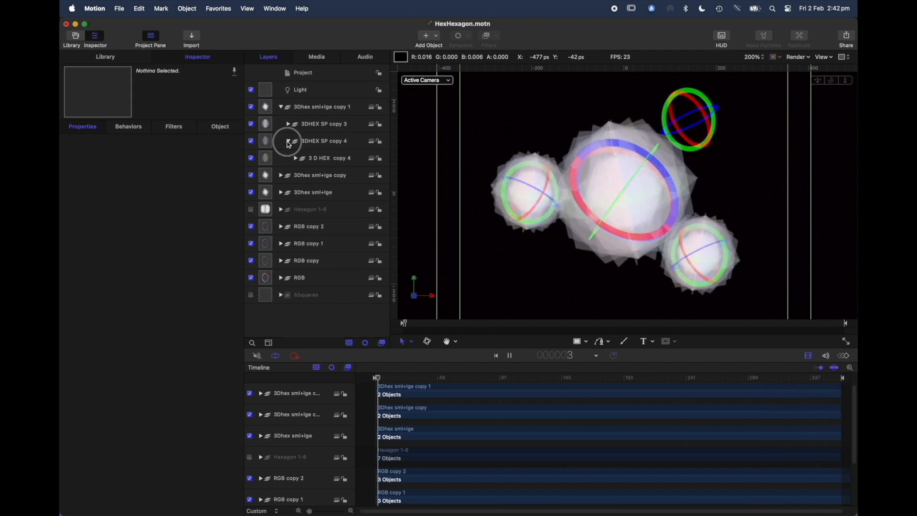
left_click(288, 142)
left_click(319, 214)
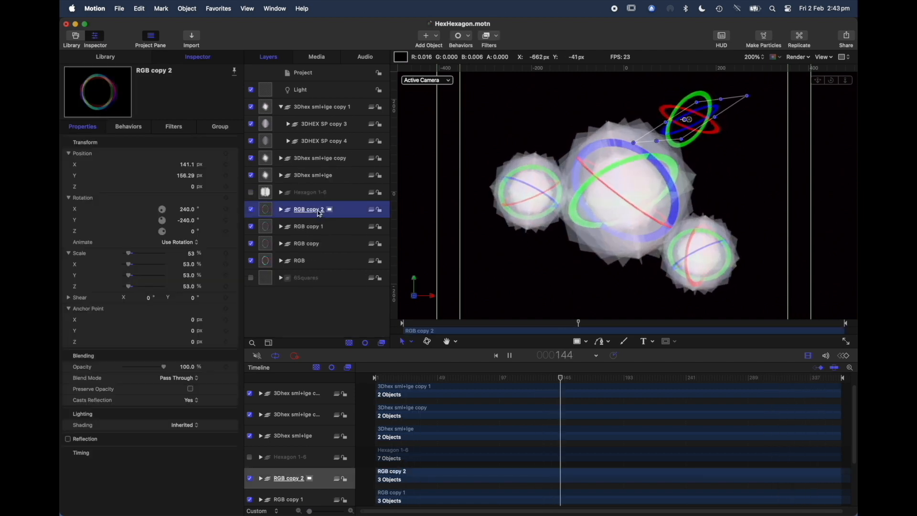
key("Delete")
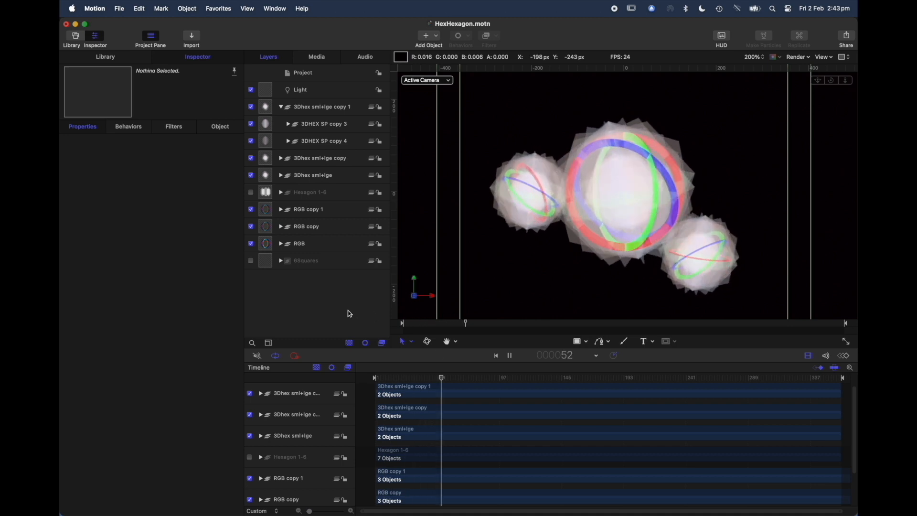
left_click(427, 80)
left_click(468, 129)
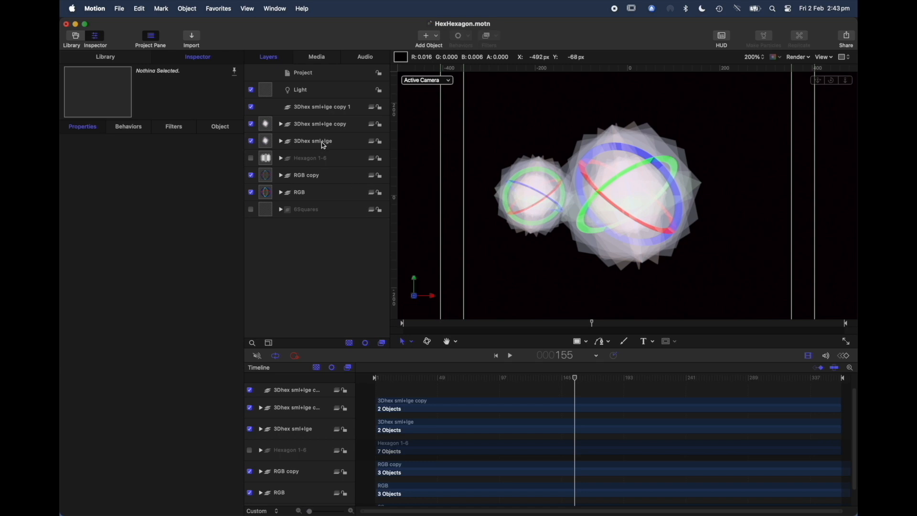
- Move the small hexagon sphere left to about -351 px in X and delete its RGB ring group
left_click(320, 124)
left_click_drag(533, 196, 464, 196)
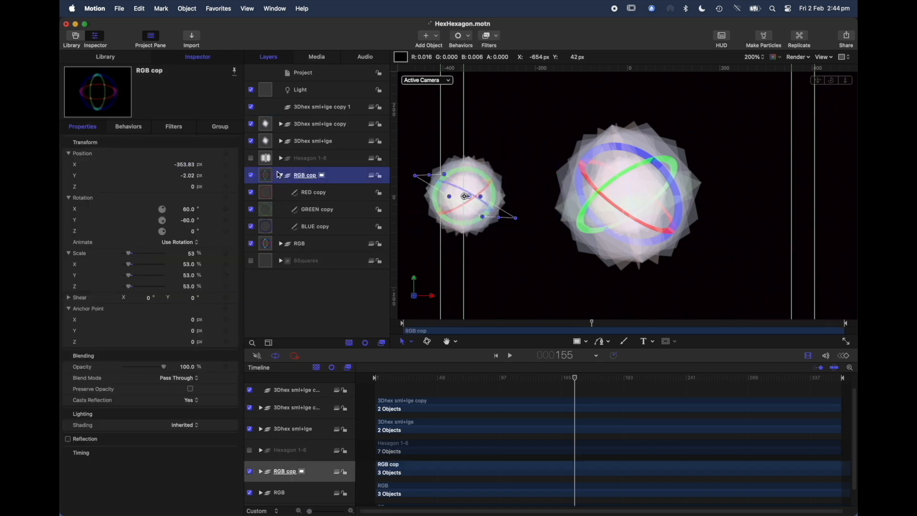
key("Delete")
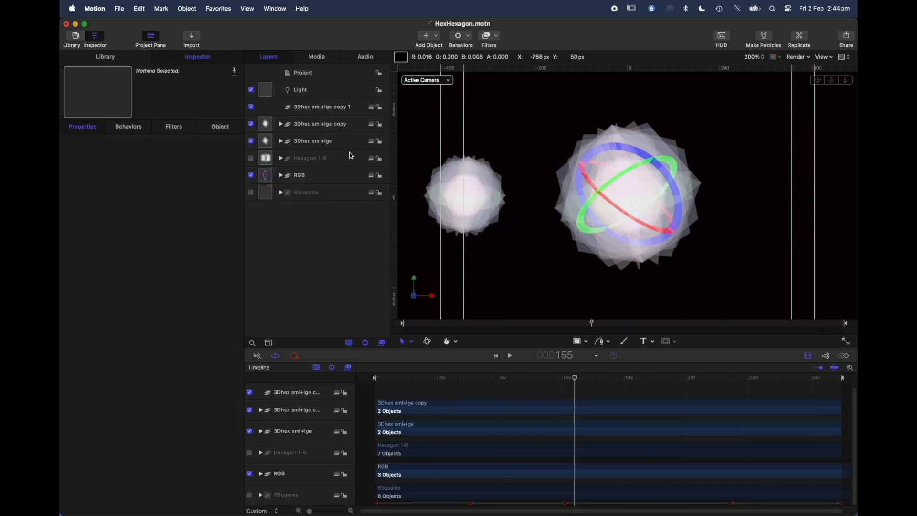
- Examine the nested Hex groups inside 3Dhex sml+lge, then collapse and lock that group
left_click(329, 141)
left_click(281, 141)
left_click(289, 158)
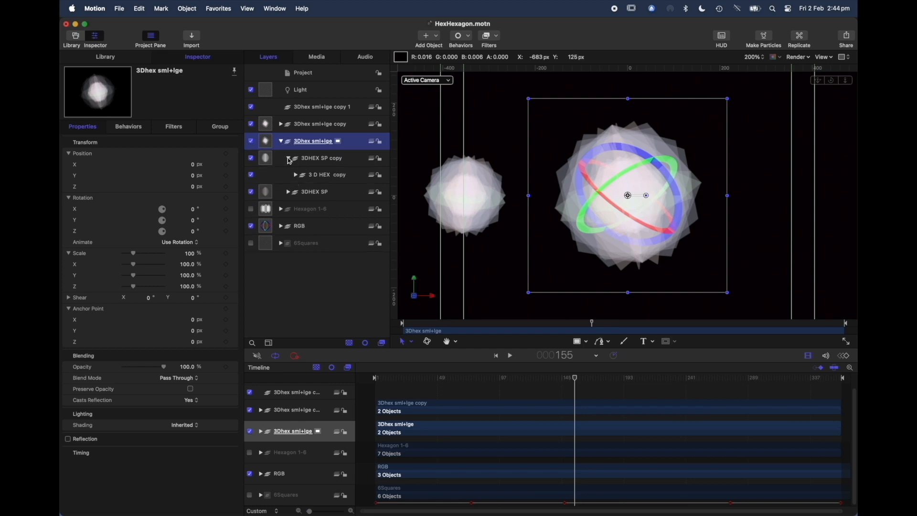
left_click(295, 181)
left_click(296, 176)
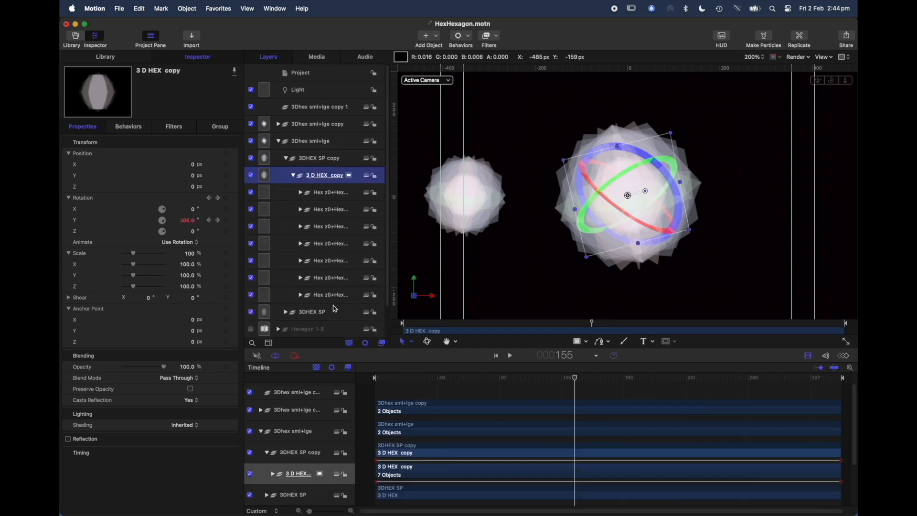
left_click(329, 293)
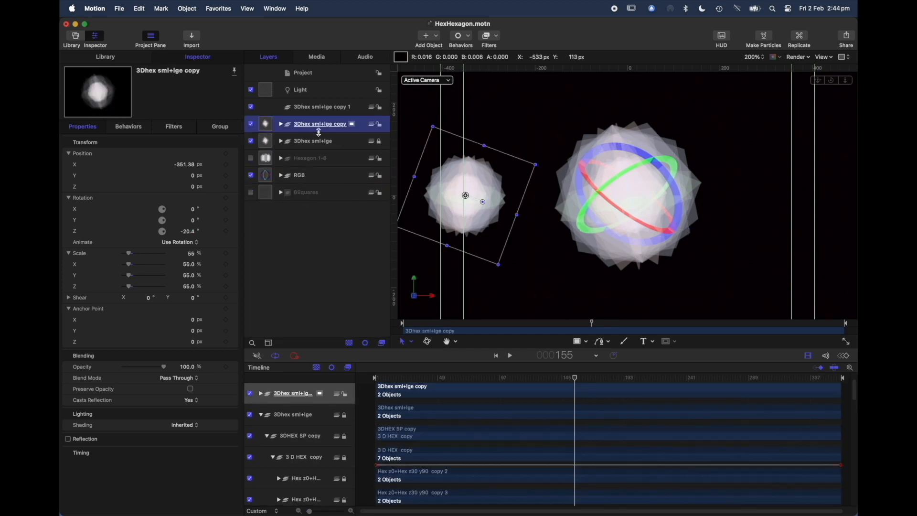
- Delete the duplicate Hex groups inside 3 D HEX copy 1 and 3 D HEX copy 2, keeping one in each
left_click(281, 124)
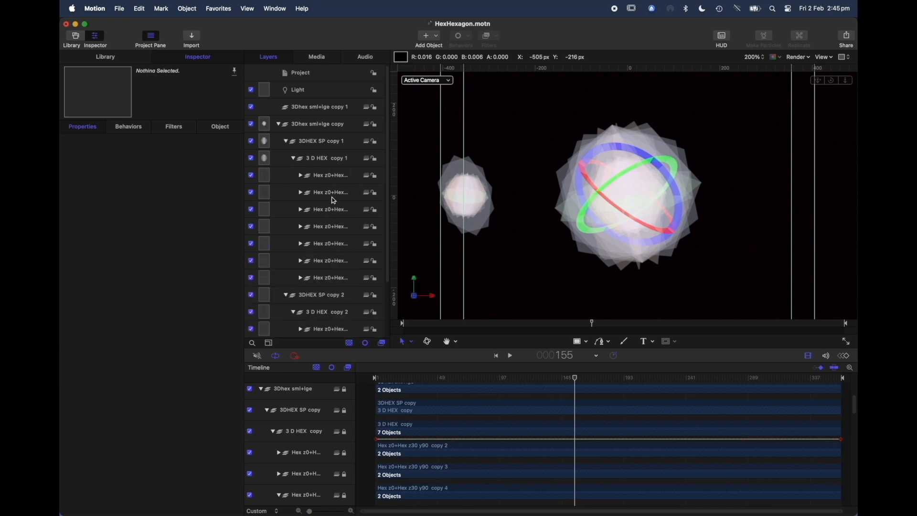
left_click(332, 195)
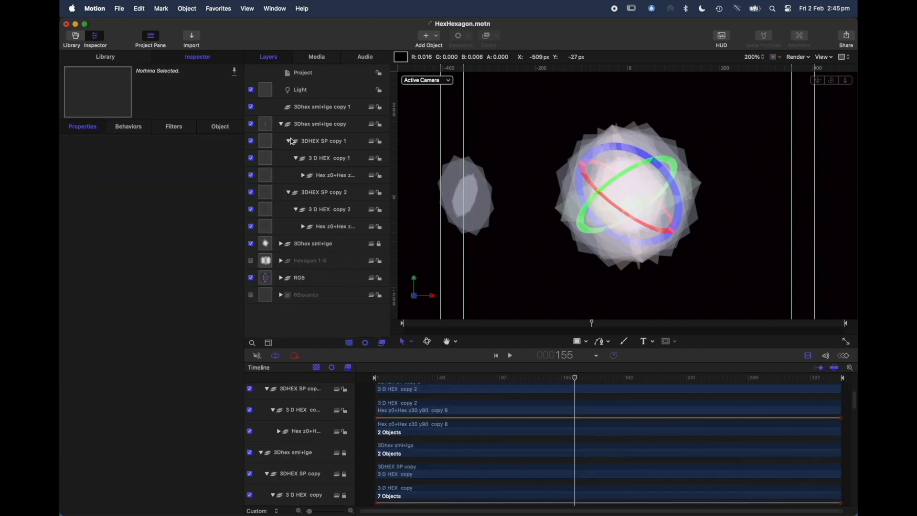
- Delete the 3 D HEX copy 1 group from inside 3DHEX SP copy 1
left_click(288, 141)
left_click(288, 158)
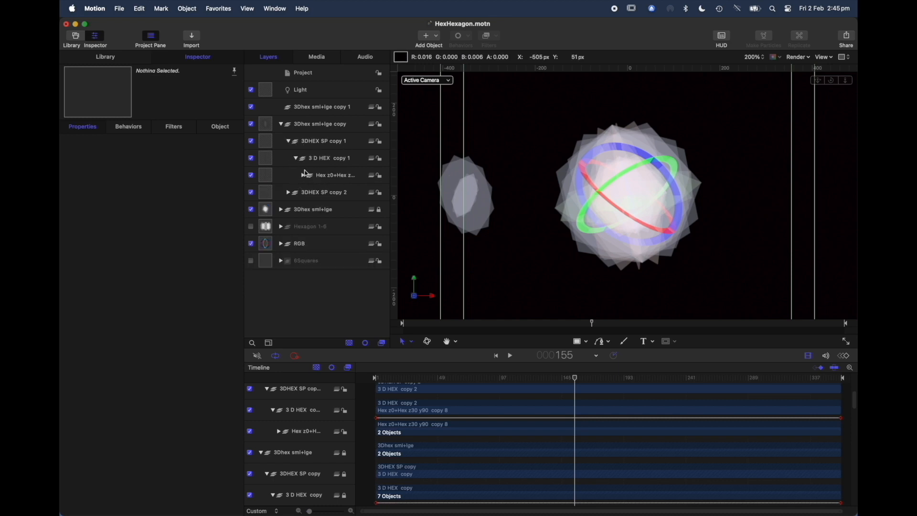
left_click(289, 194)
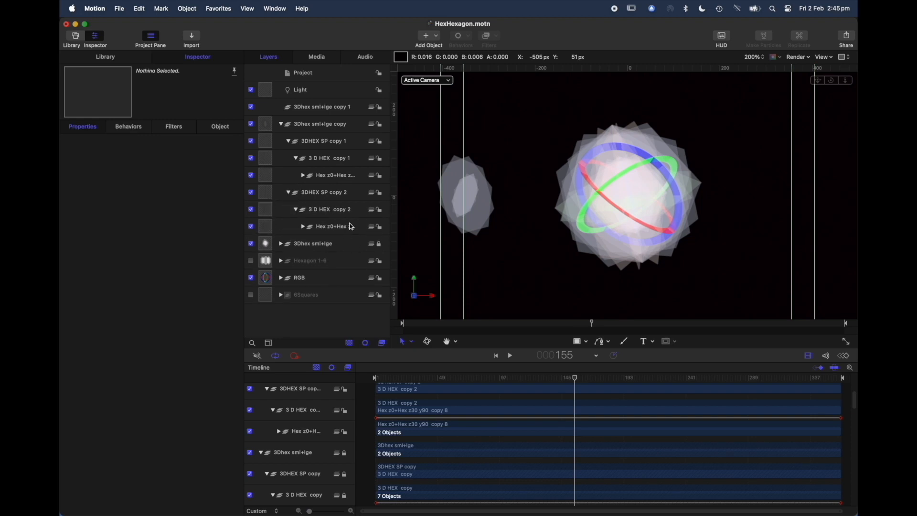
left_click(338, 192)
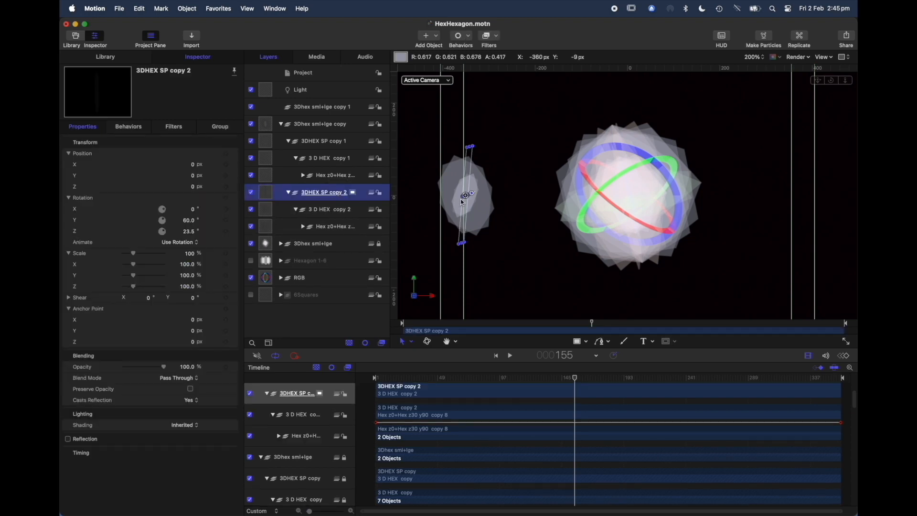
left_click(328, 161)
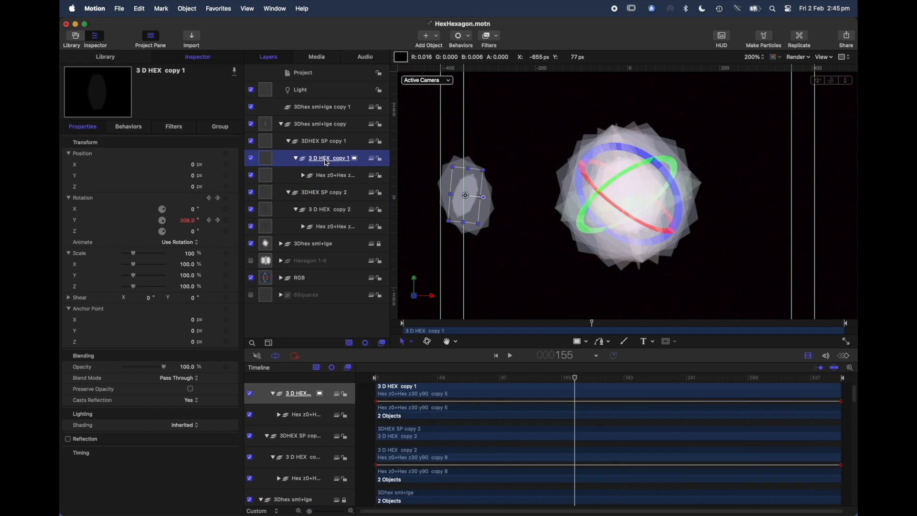
key("Delete")
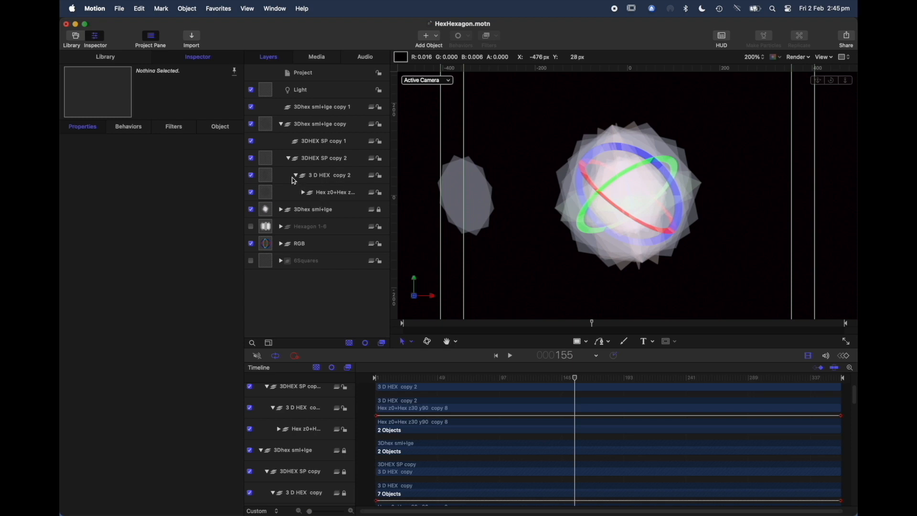
- Expand the remaining Hex group in 3 D HEX copy 2 and delete its Hexagon z 30 copy 20 shape
left_click(311, 162)
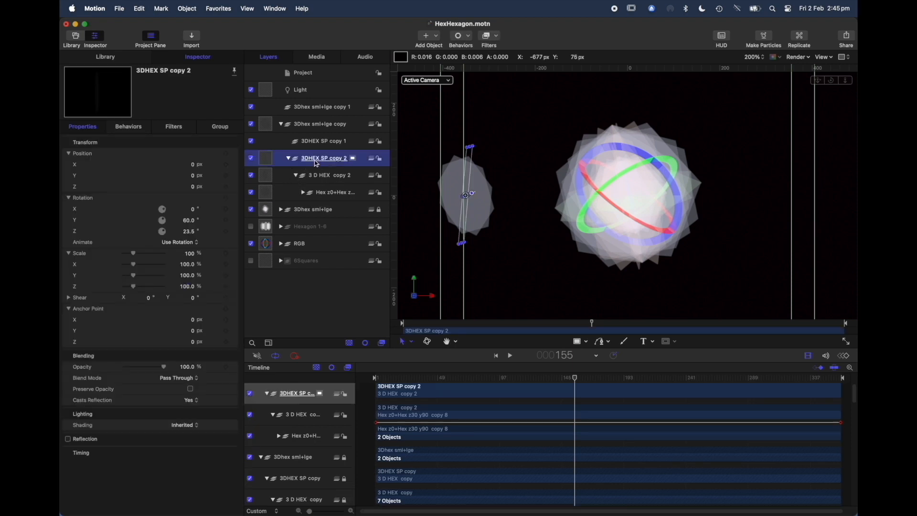
left_click(311, 181)
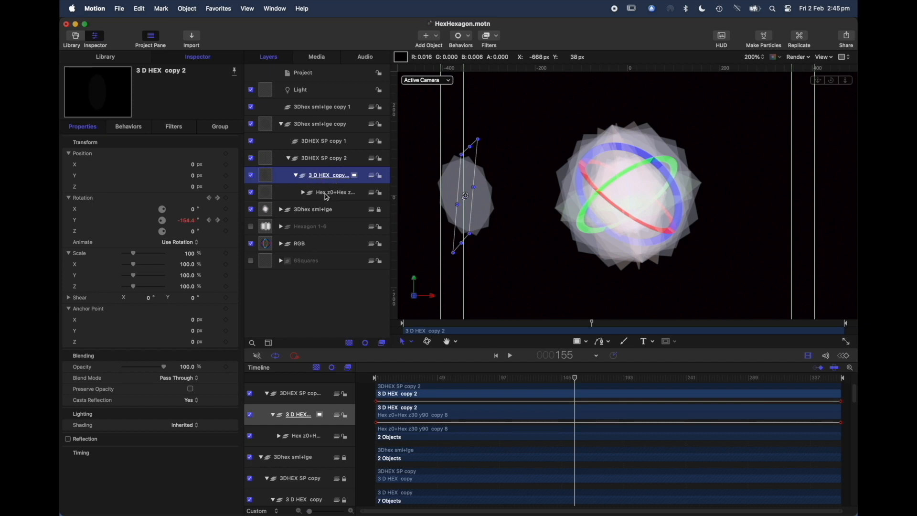
left_click(304, 193)
left_click(339, 228)
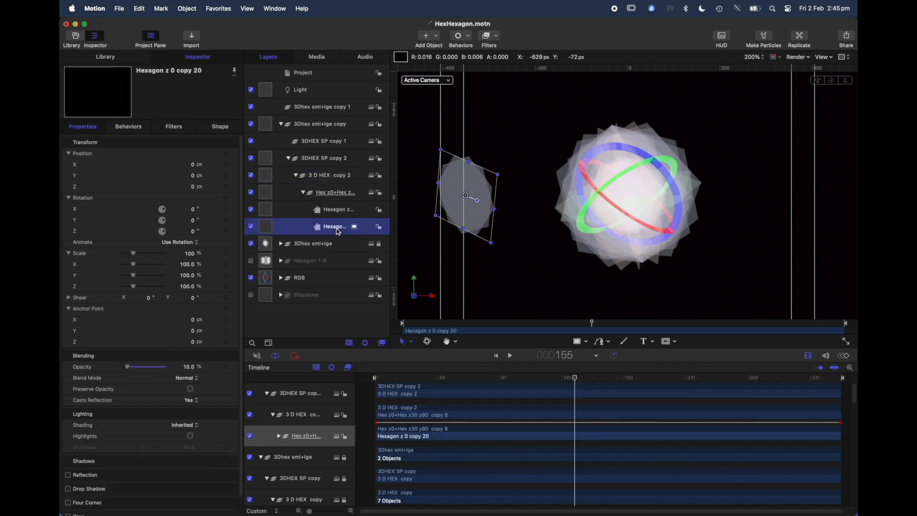
left_click(332, 211)
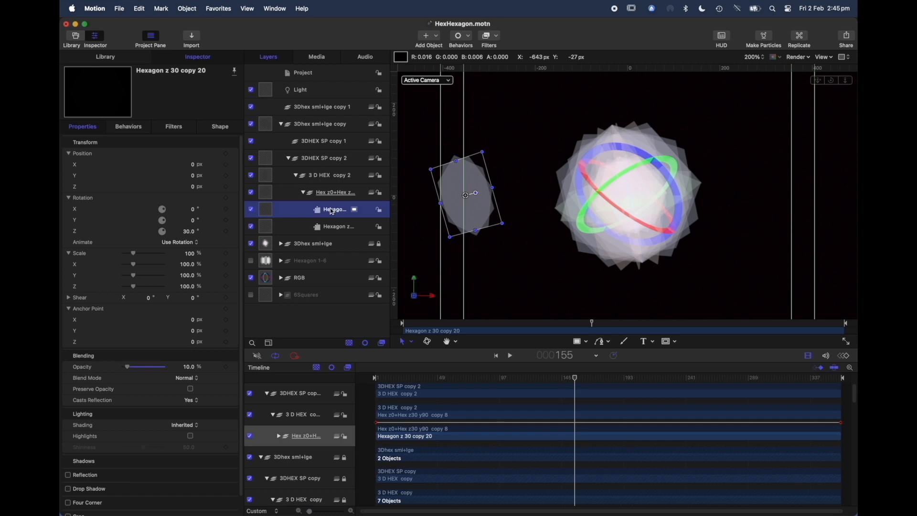
key("Delete")
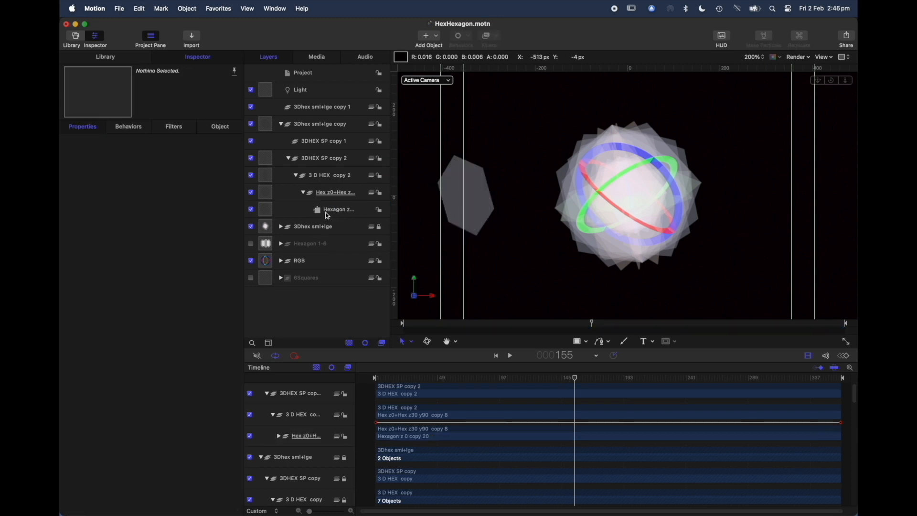
- Duplicate the Hexagon z 0 copy 20 shape and set the duplicate's X rotation to 90°
left_click(328, 215)
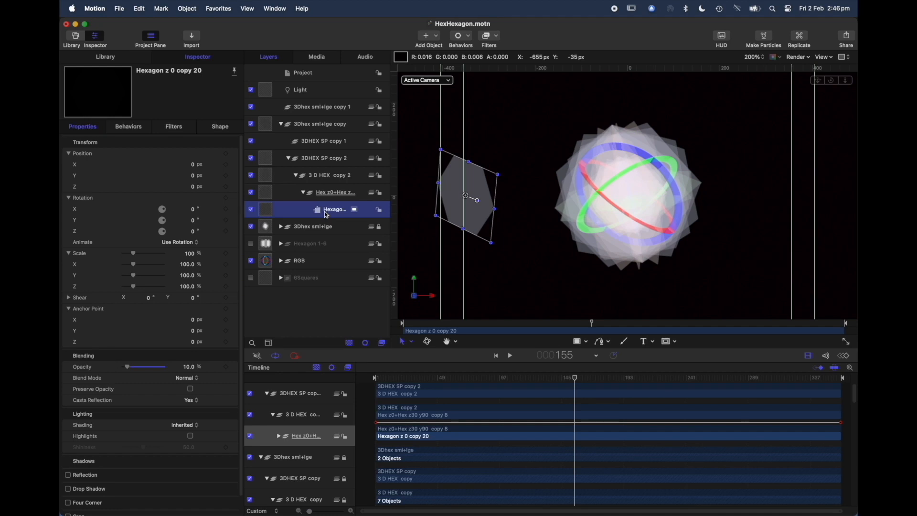
key("super+d")
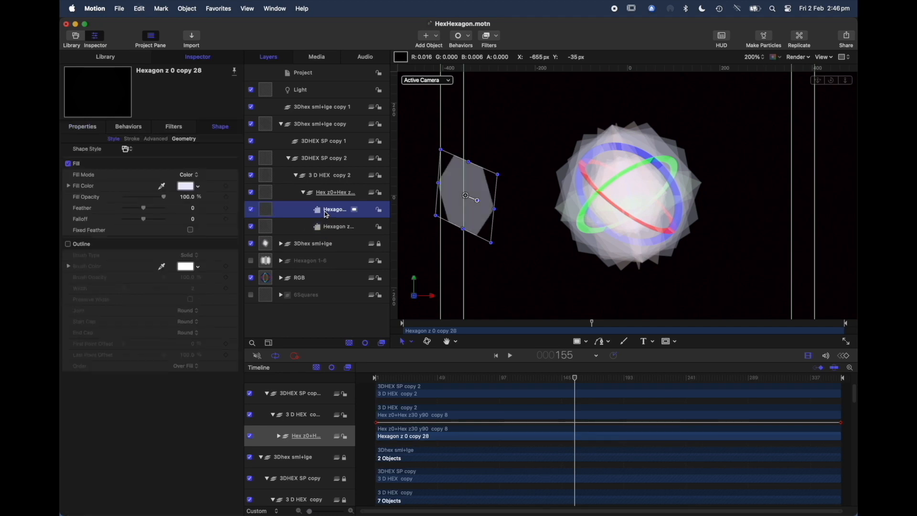
left_click(78, 127)
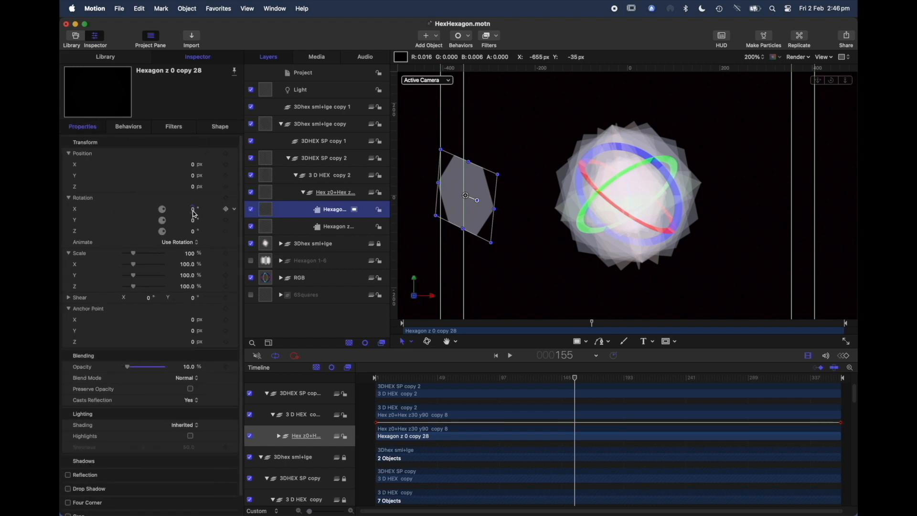
mouse_move(197, 213)
left_mouse_down()
mouse_move(183, 213)
mouse_move(212, 209)
left_mouse_up()
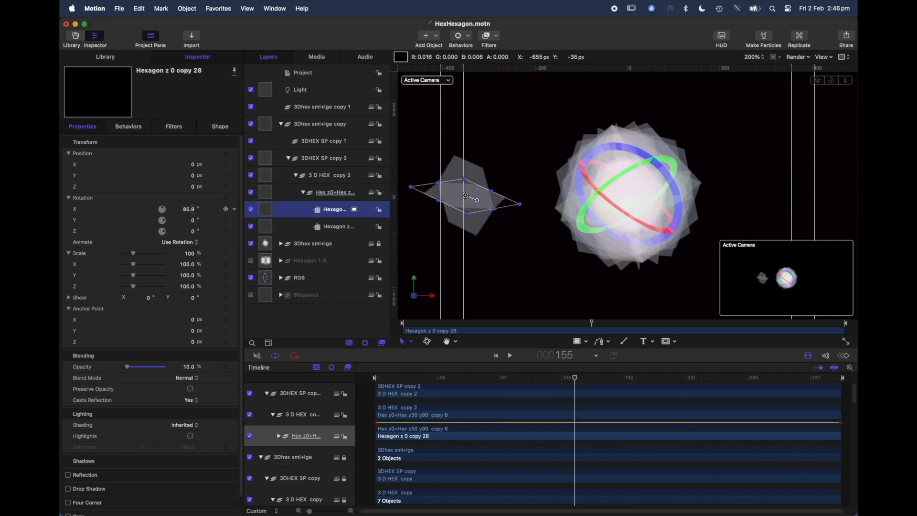
left_click(189, 211)
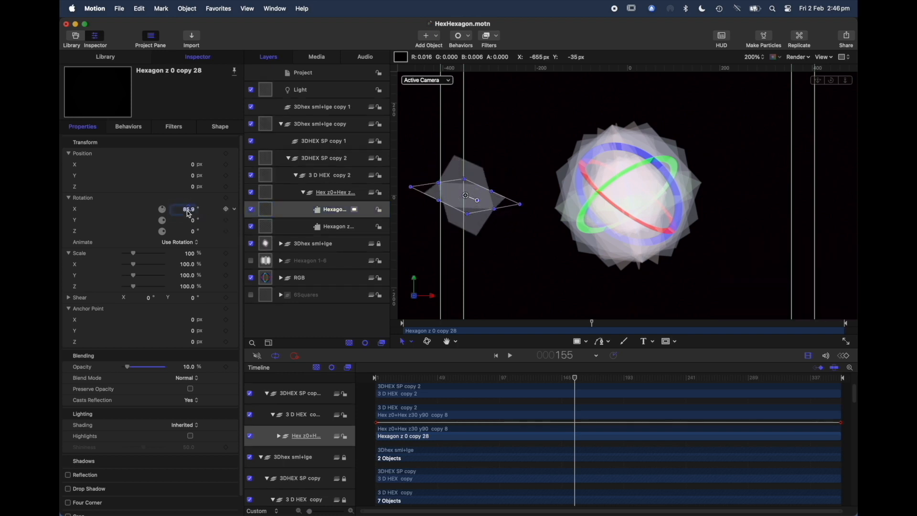
type("90")
key("Return")
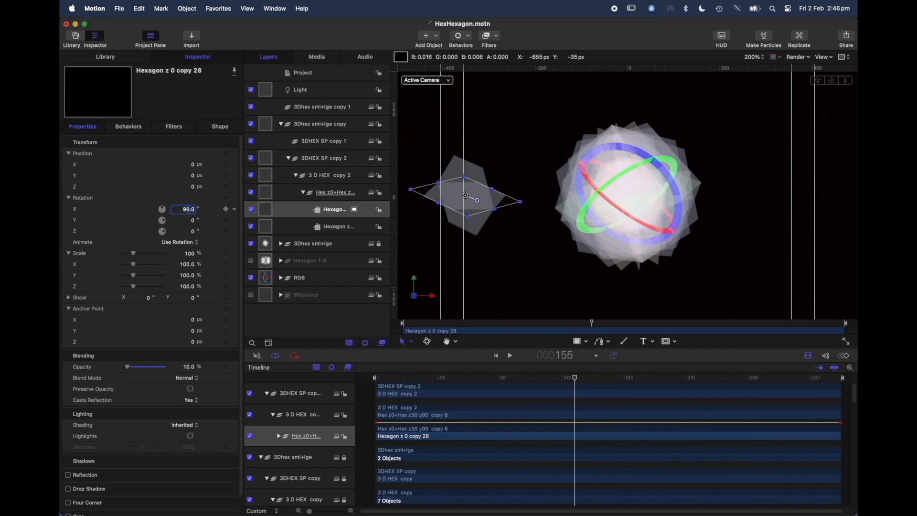
- Duplicate the hexagon rotated 90° in X and set the new copy's Y rotation to 30°
left_click(302, 211)
key("super+d")
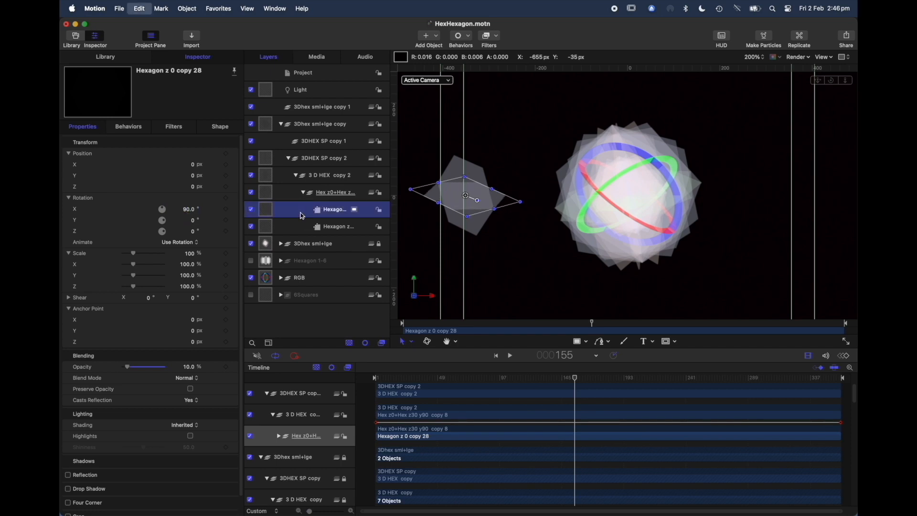
left_click(78, 128)
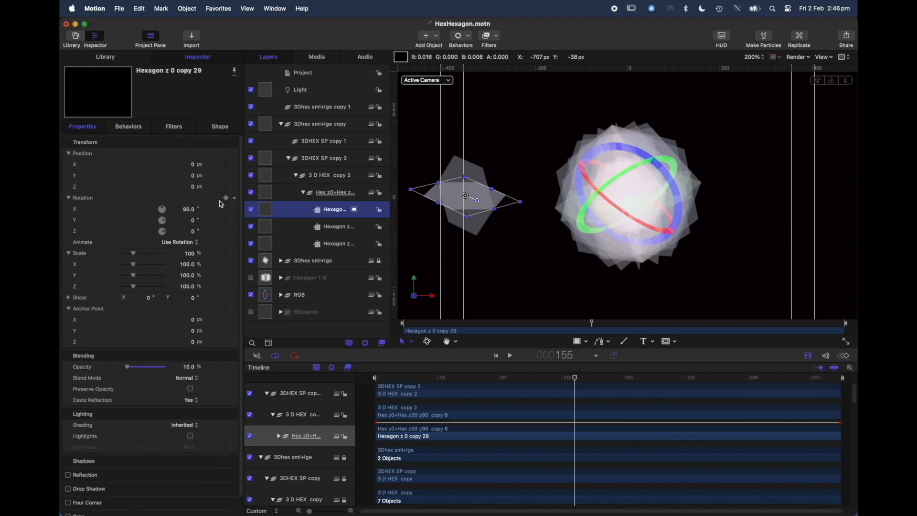
mouse_move(194, 225)
left_mouse_down()
mouse_move(225, 225)
mouse_move(201, 225)
left_mouse_up()
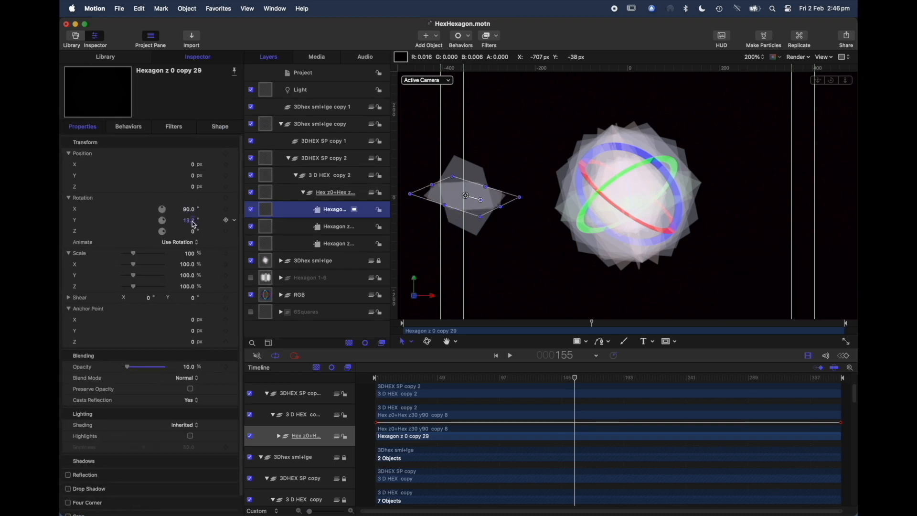
double_click(187, 223)
type("30")
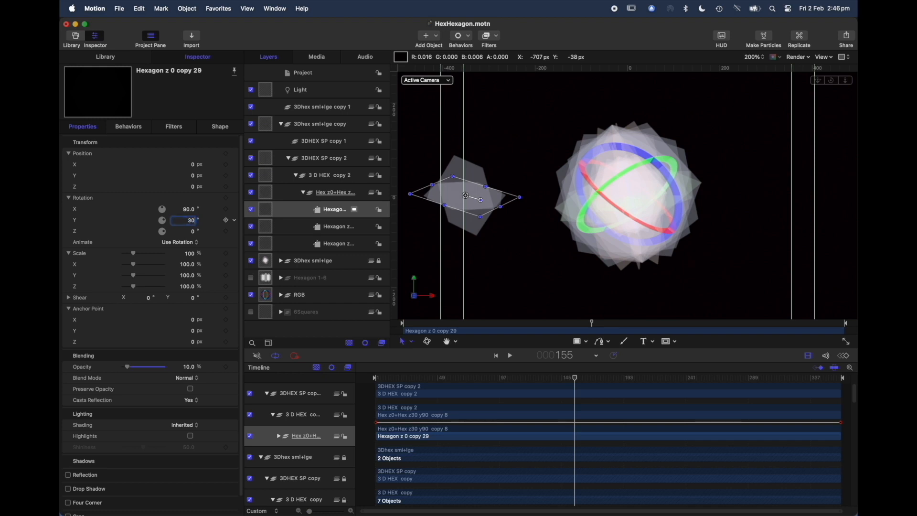
key("Return")
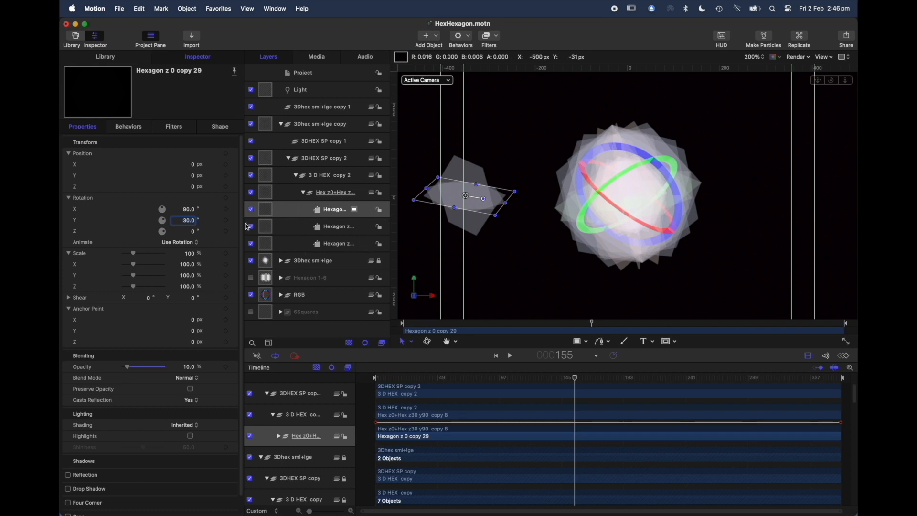
- Set the middle hexagon, Hexagon z 0 copy 28, to 0° X rotation and 90° Y rotation
left_click(302, 226)
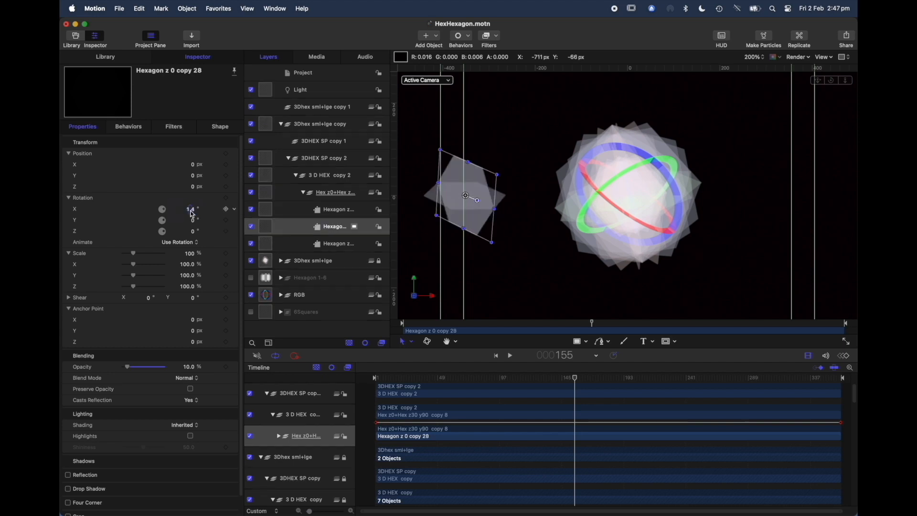
left_click(190, 209)
left_click_drag(194, 226, 153, 226)
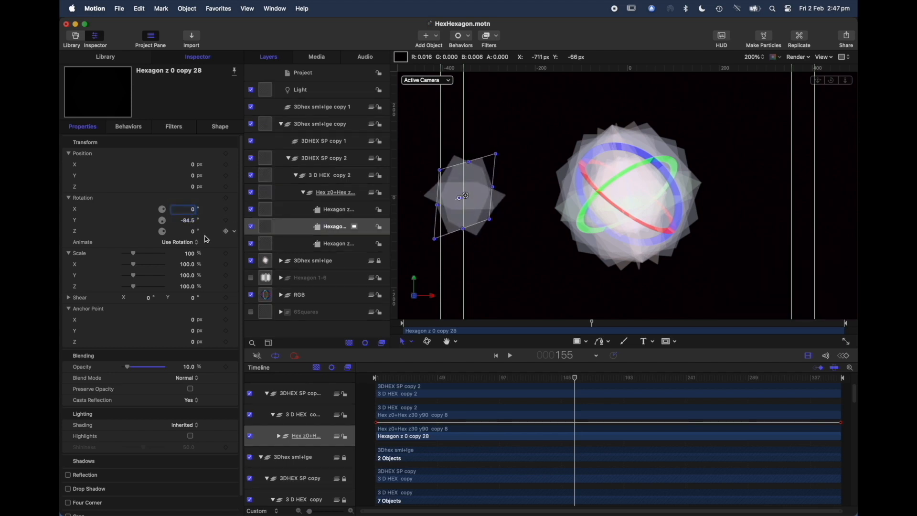
left_click(185, 220)
type("90")
key("Return")
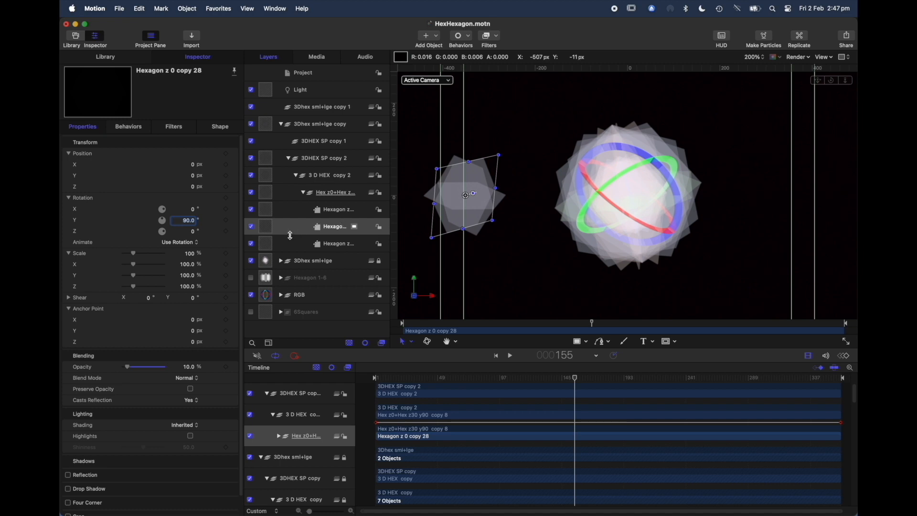
- Collapse the Hex z0+Hex z30 y90 copy 8 group and rotate it to about 224.8° in X and 44.7° in Y
left_click(297, 210)
left_click(301, 229)
left_click(305, 248)
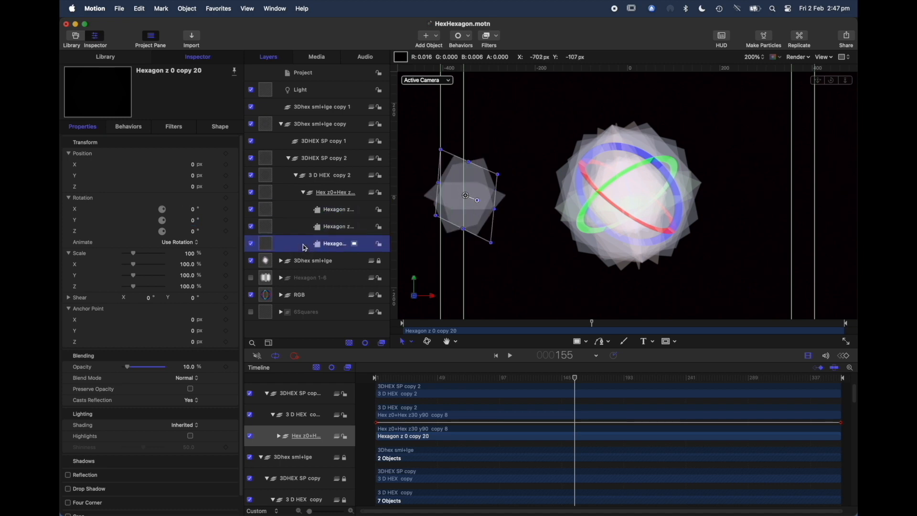
left_click(303, 205)
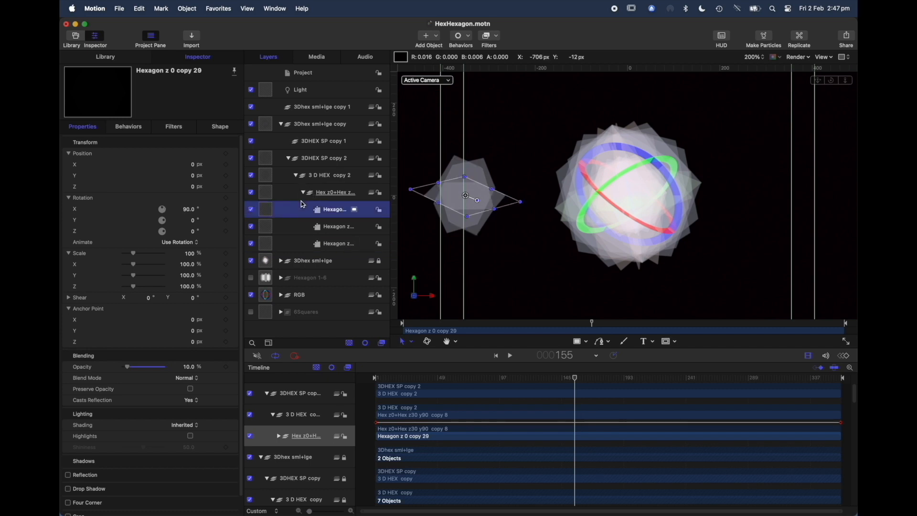
left_click(304, 193)
left_click(344, 196)
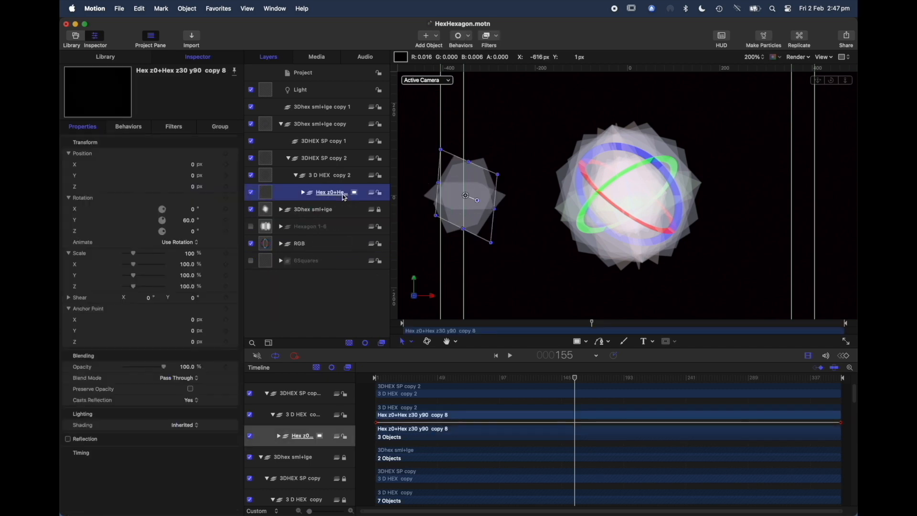
left_click_drag(191, 223, 330, 289)
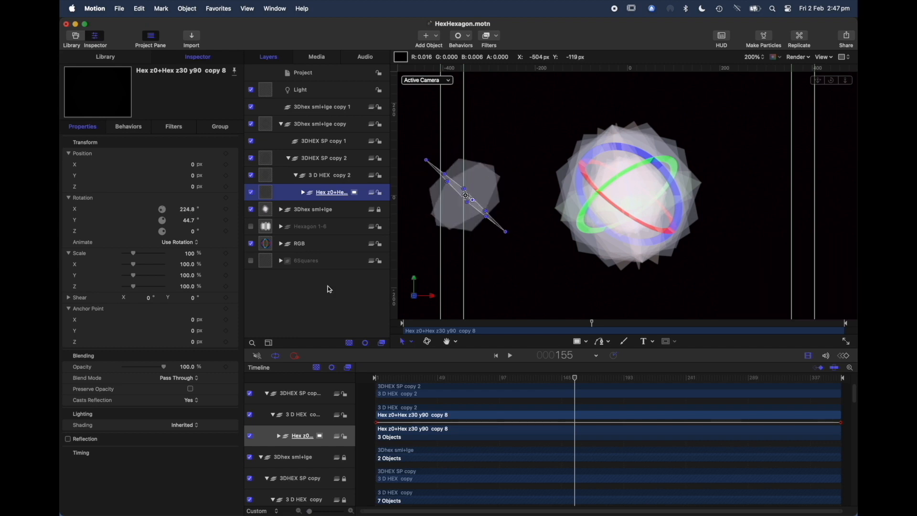